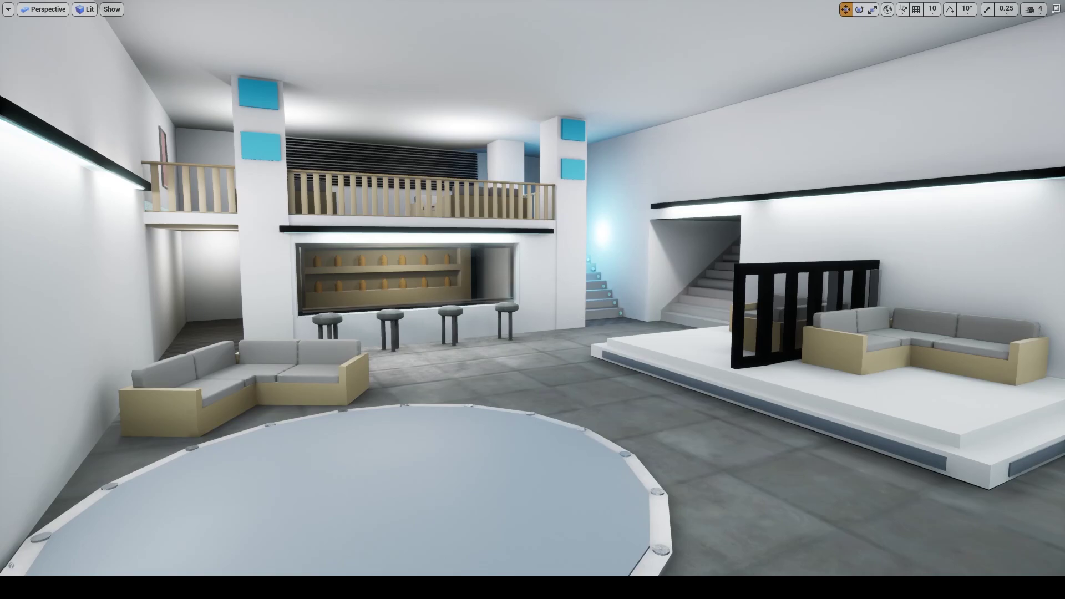
Examine the nightclub level's ground floor, including the bar, stairs and raised seating platform
right_drag(532, 300, 612, 219)
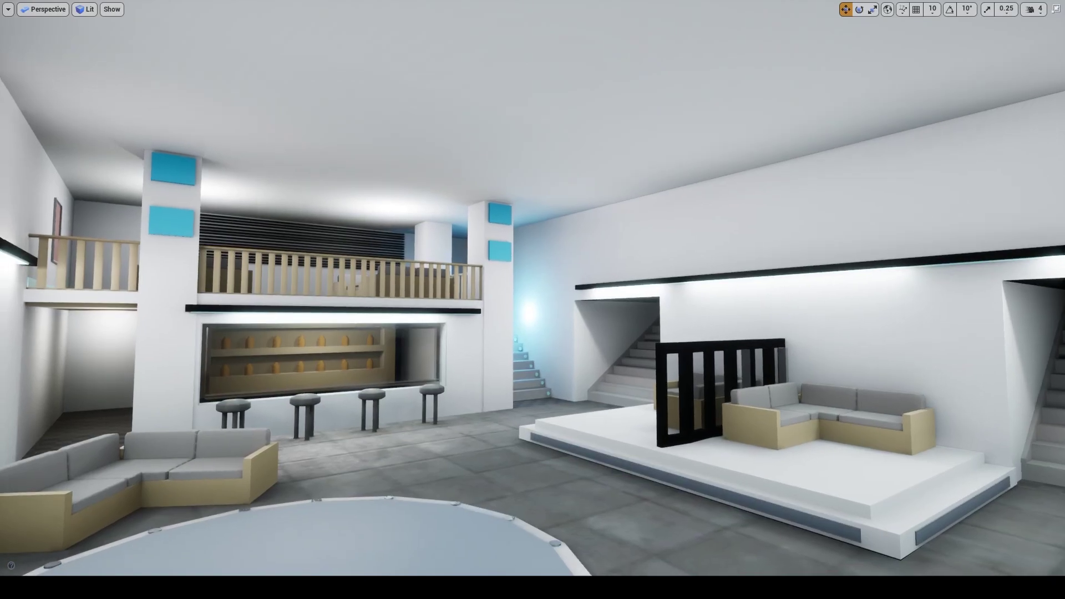
right_drag(533, 299, 629, 314)
key(w)
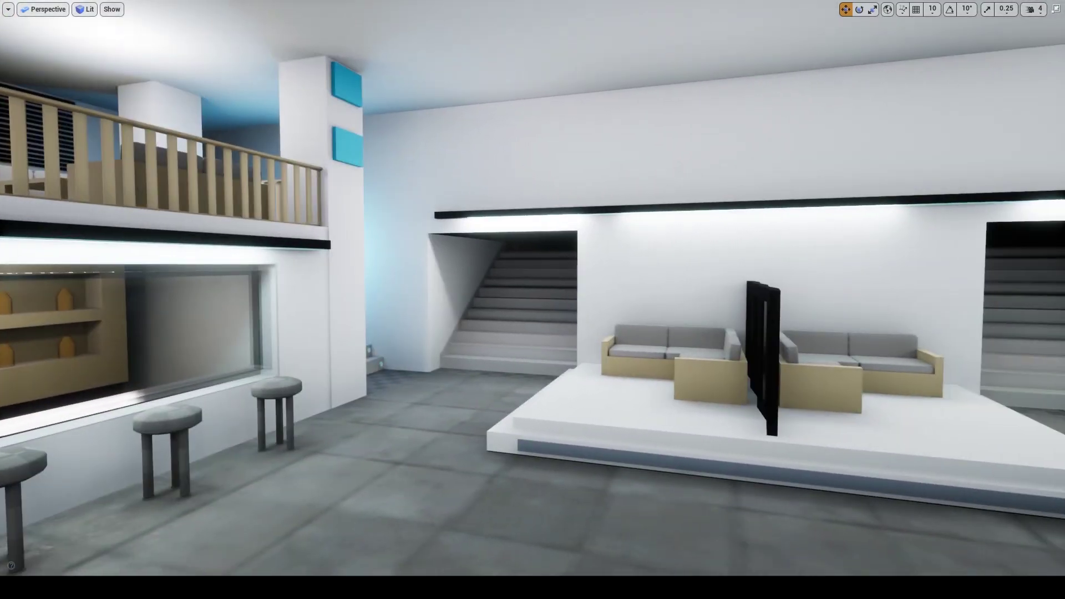
key(w)
key(d)
right_drag(533, 300, 800, 303)
key(s)
key(w)
key(w)
Examine the nightclub's upper lounge, with its sofas, tables, railings and pillars
key(e)
key(s)
key(s)
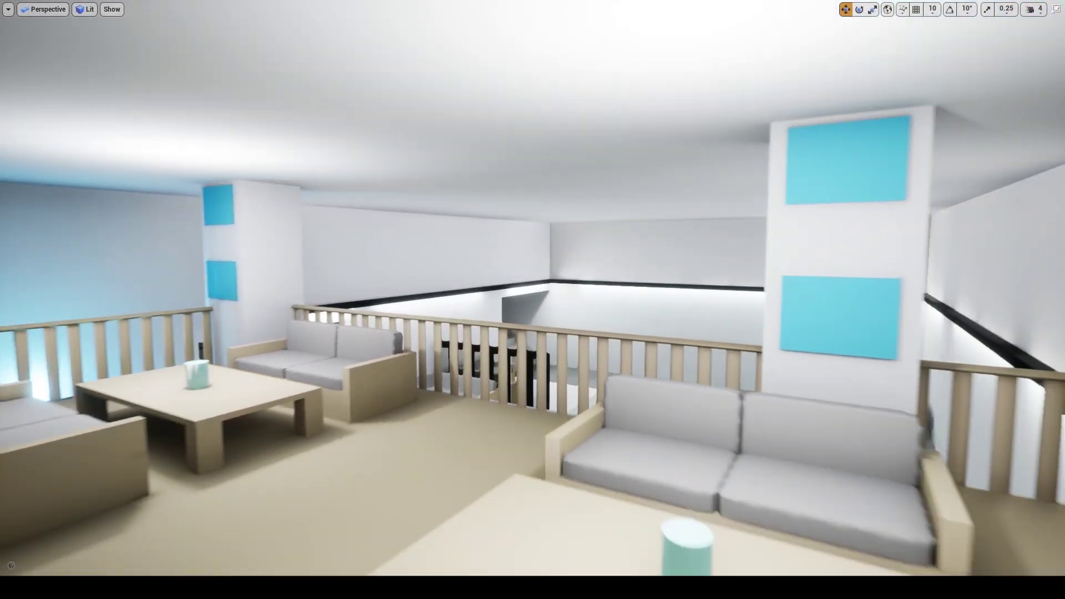
key(s)
right_drag(487, 309, 339, 291)
key(w)
key(d)
right_drag(517, 309, 441, 317)
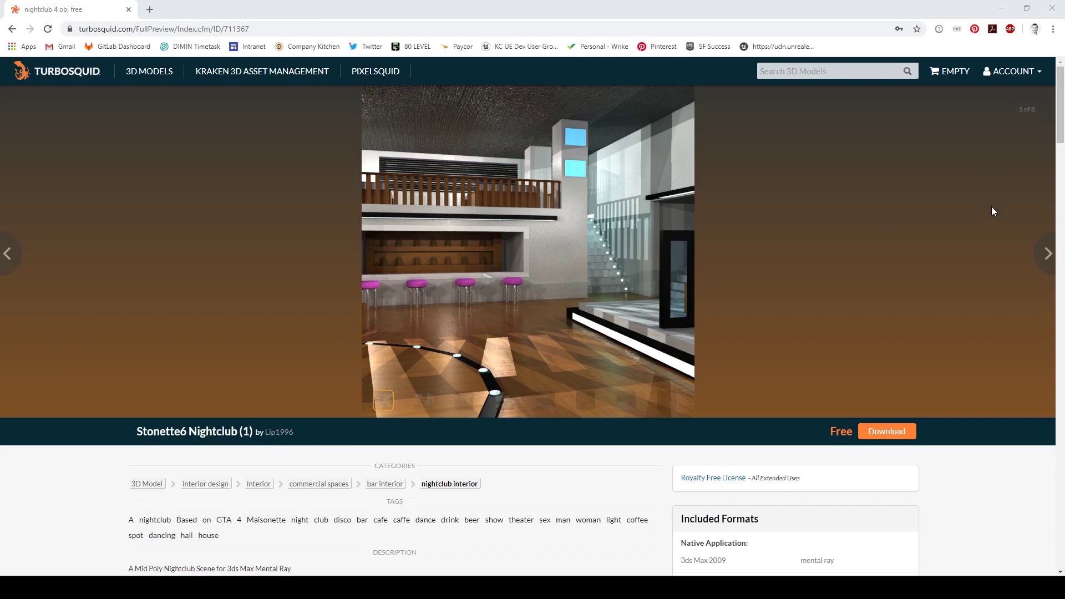
Browse the preview images of the Stonette6 Nightclub model on the TurboSquid page in the browser
click(1050, 254)
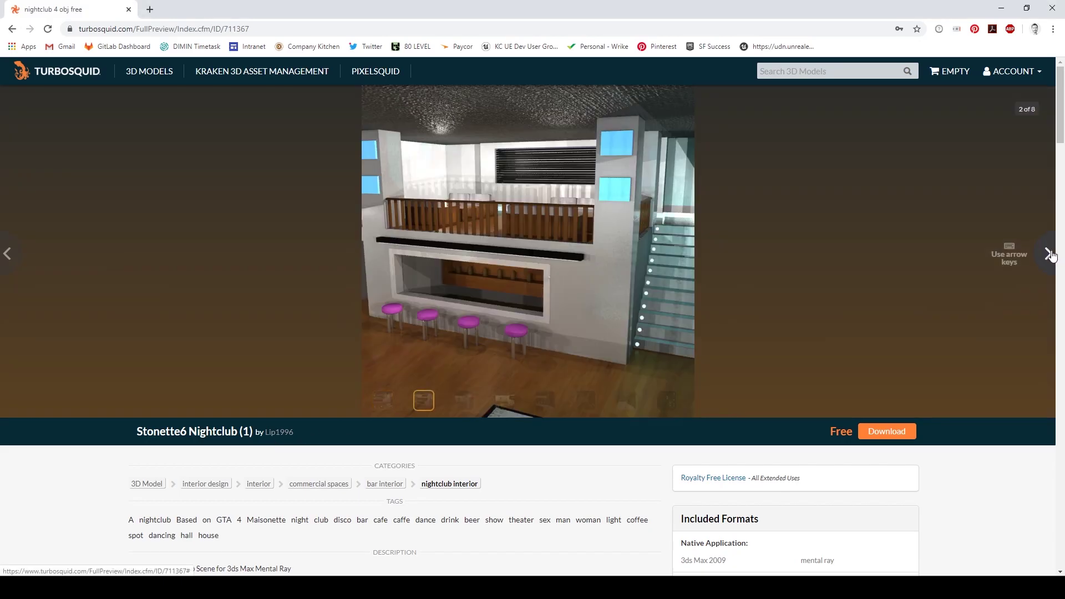
click(1051, 255)
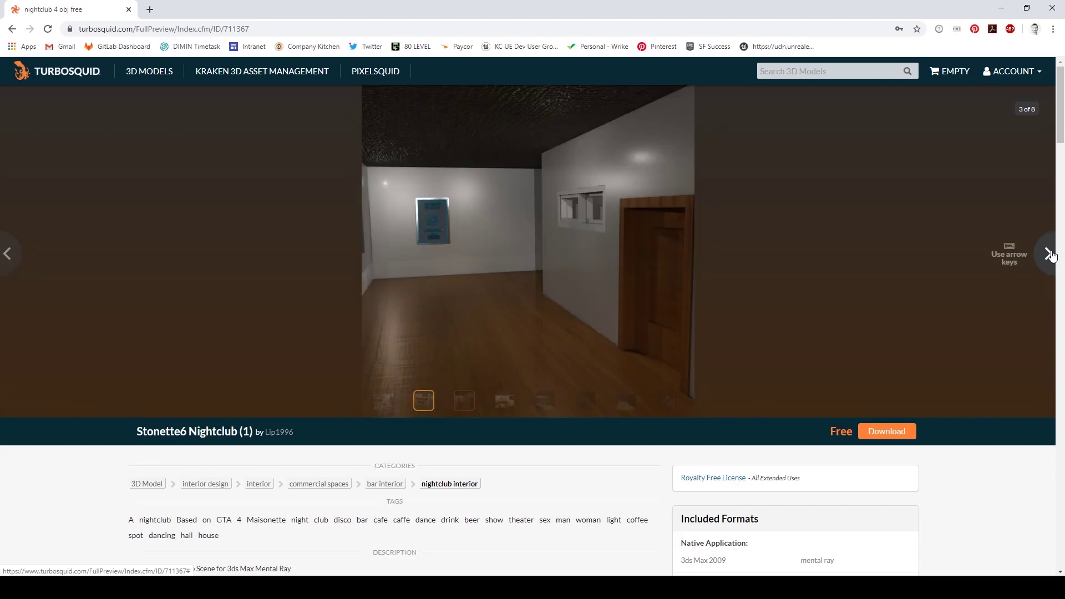
click(1048, 255)
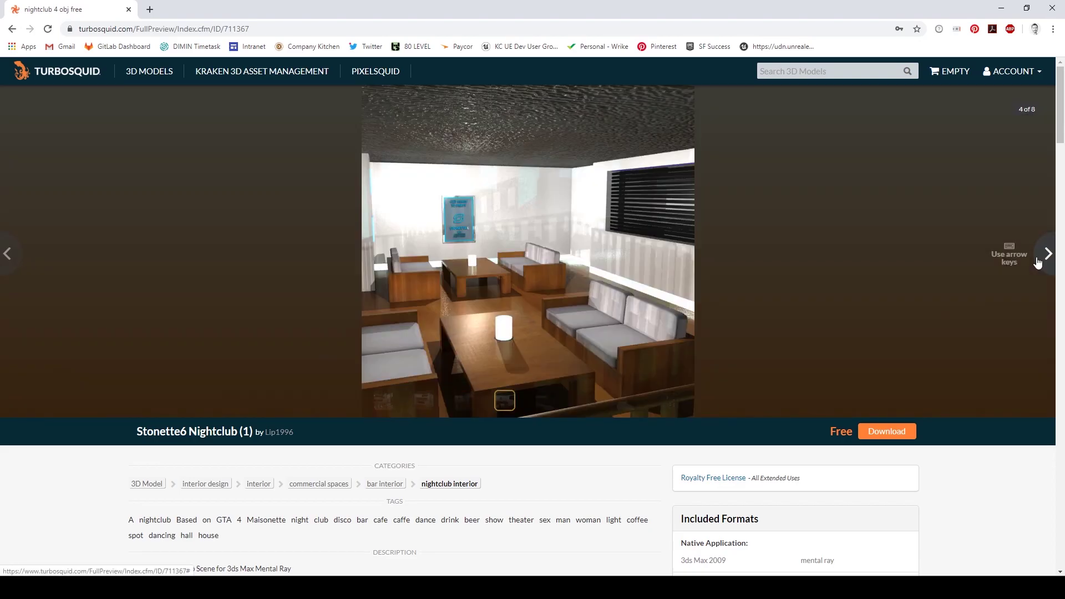
click(1038, 263)
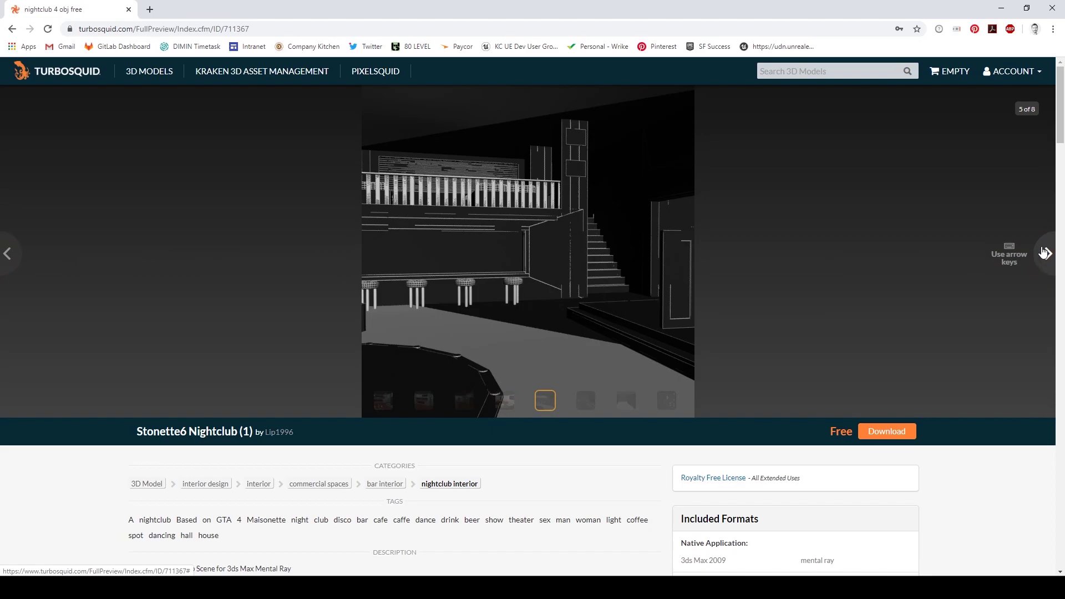
click(1045, 254)
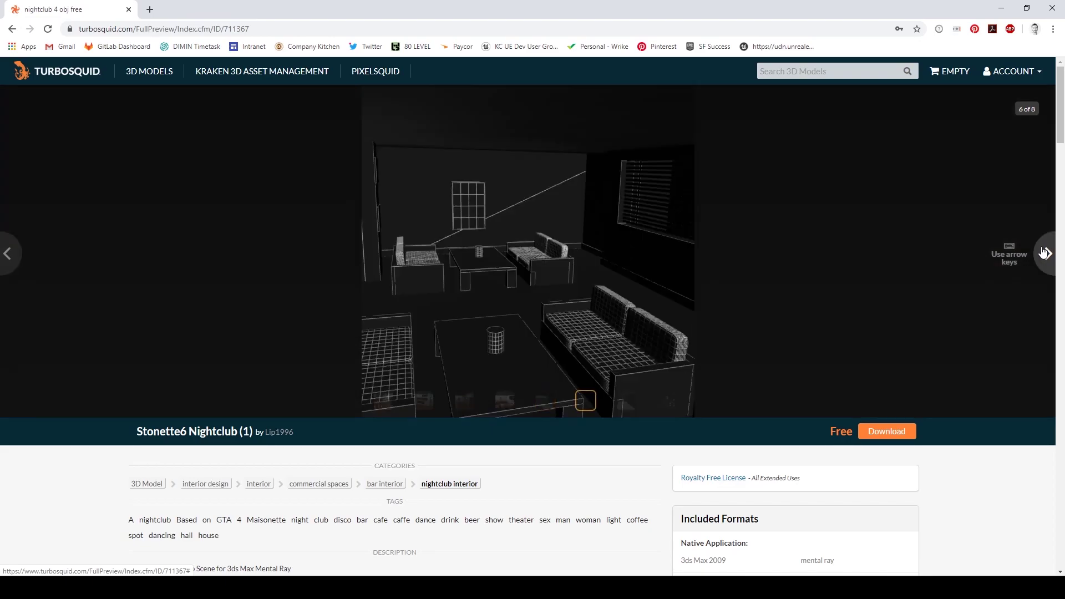
click(1045, 254)
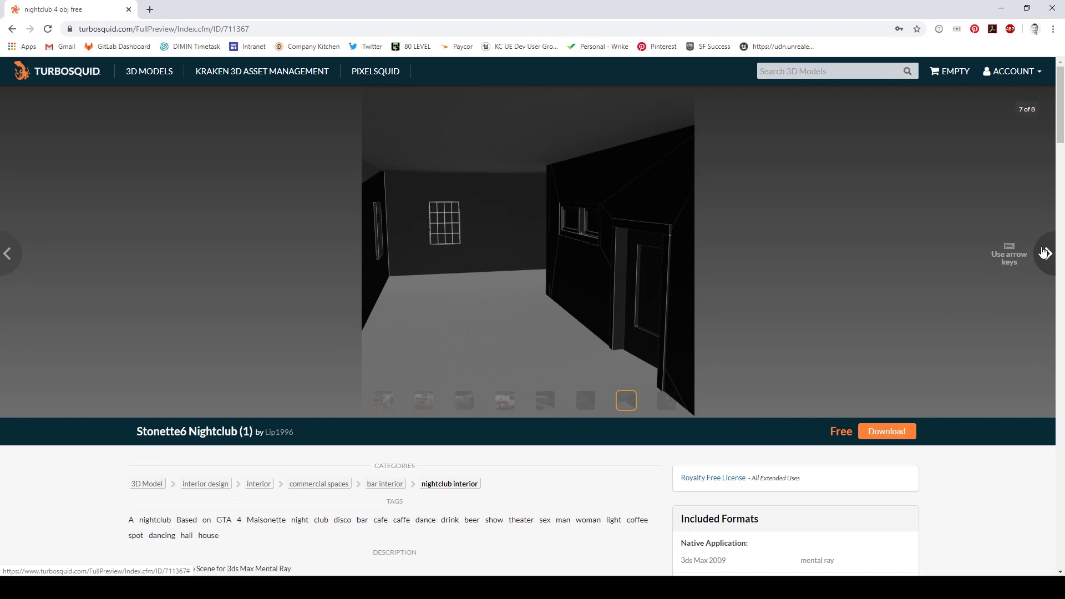
click(1046, 254)
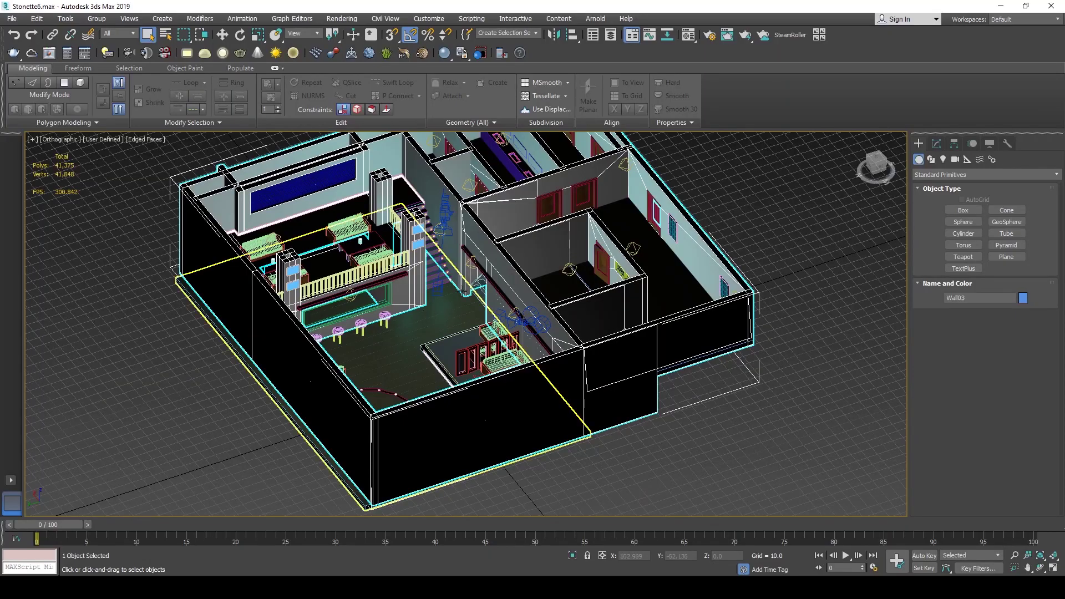
In 3ds Max, examine the Stonette6 scene around the bar, staircase, pillars and corner sofas
scroll(476, 323, up, 5)
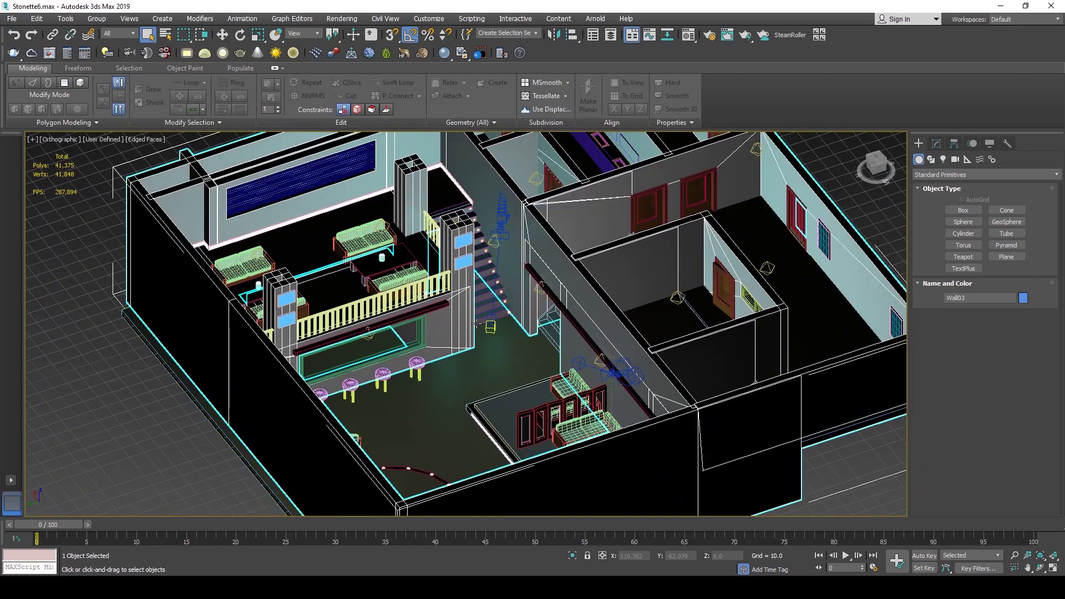
key(alt+Tab)
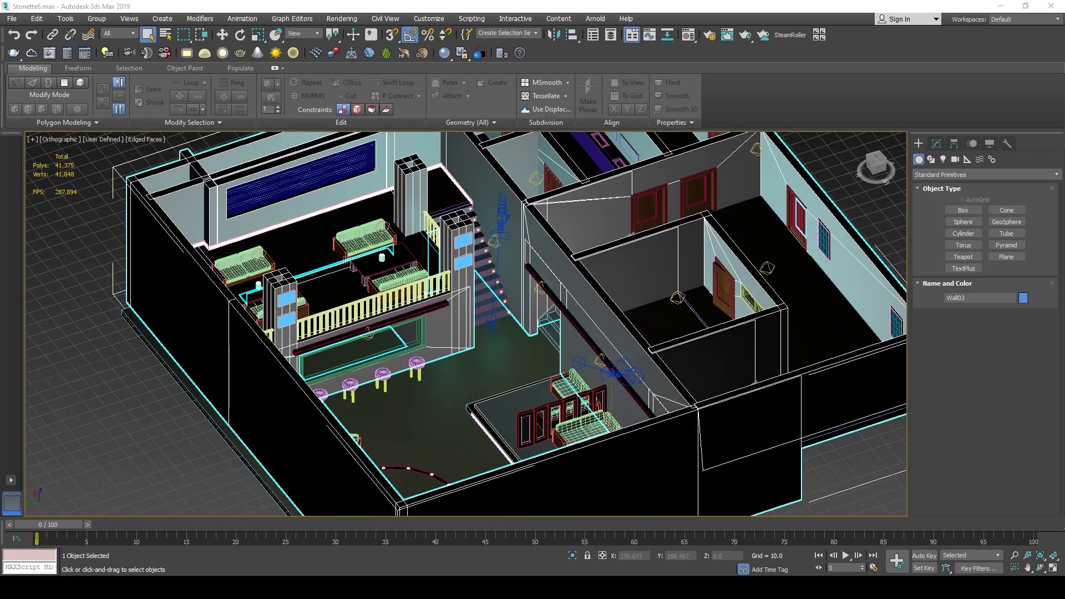
middle_drag(605, 327, 616, 328)
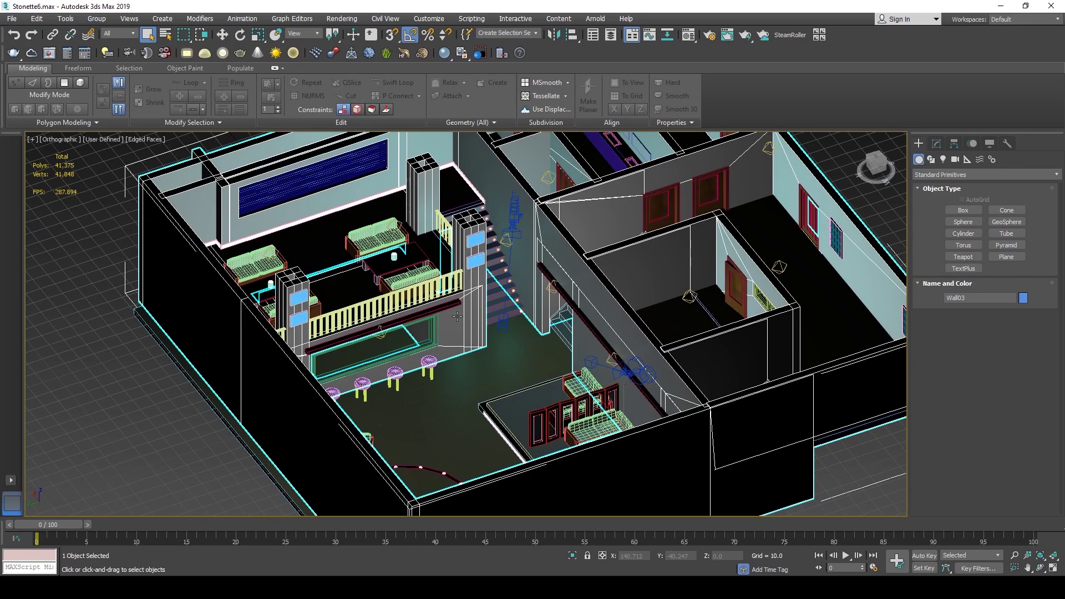
scroll(458, 319, up, 5)
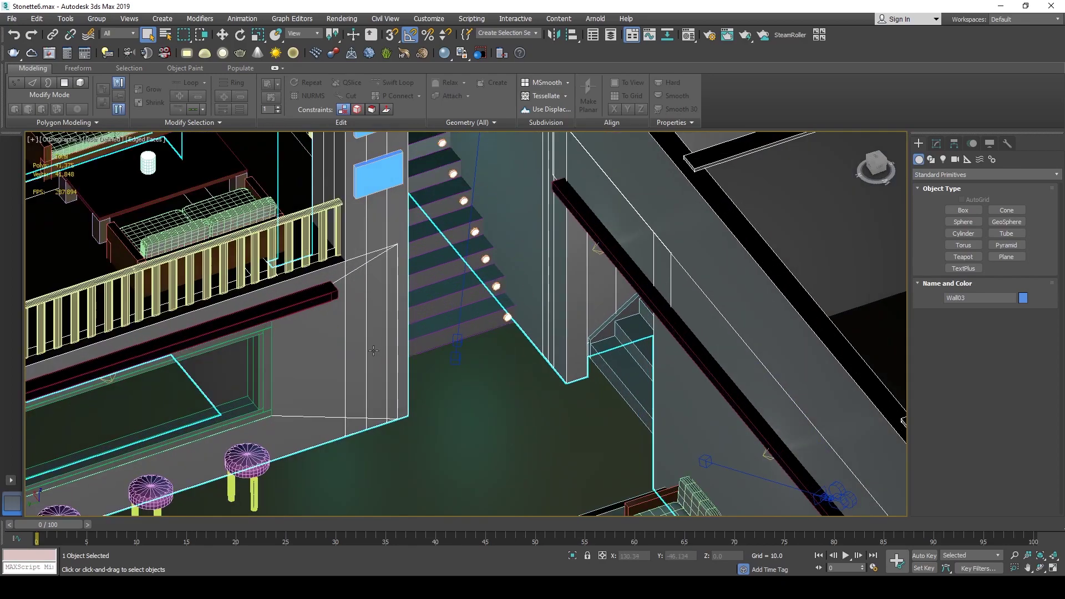
mouse_move(459, 343)
alt+middle_down()
mouse_move(870, 237)
mouse_move(472, 366)
mouse_move(469, 347)
alt+middle_up()
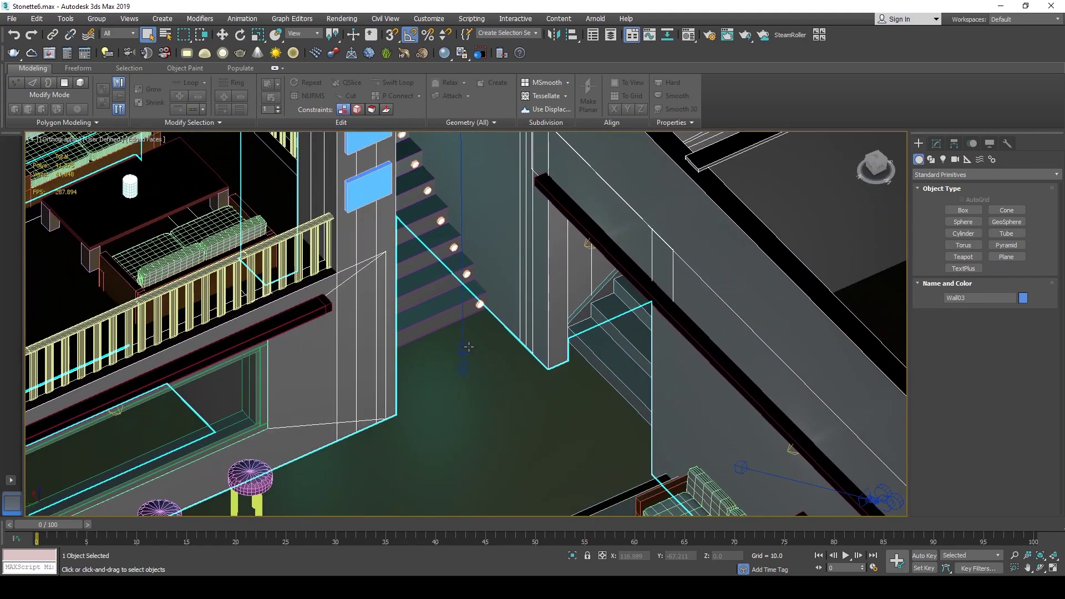
scroll(469, 347, down, 4)
scroll(479, 362, up, 4)
middle_drag(495, 395, 435, 297)
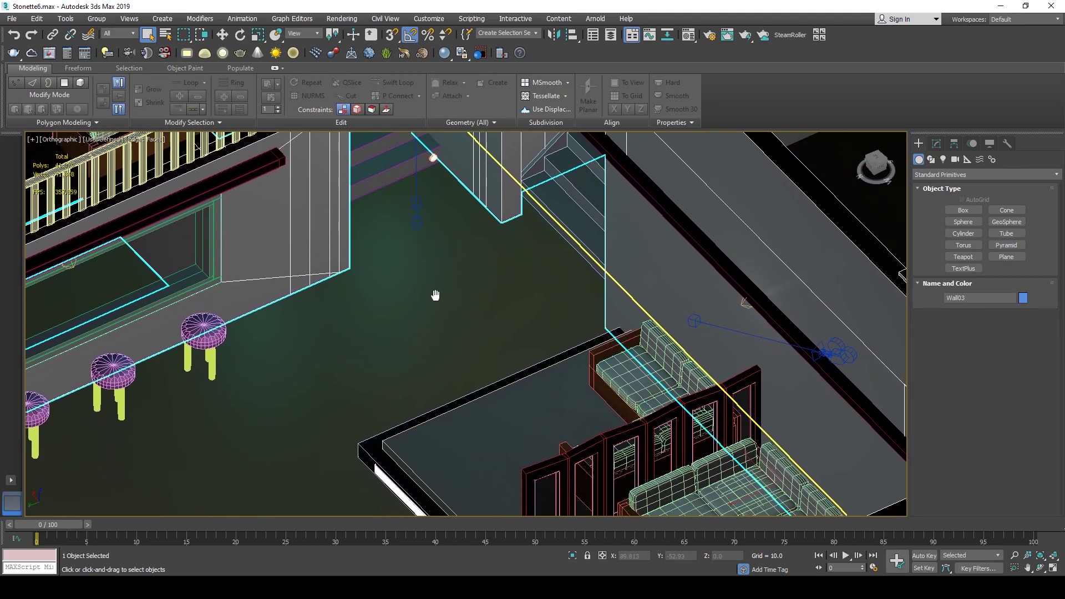
scroll(432, 300, down, 4)
scroll(572, 389, up, 5)
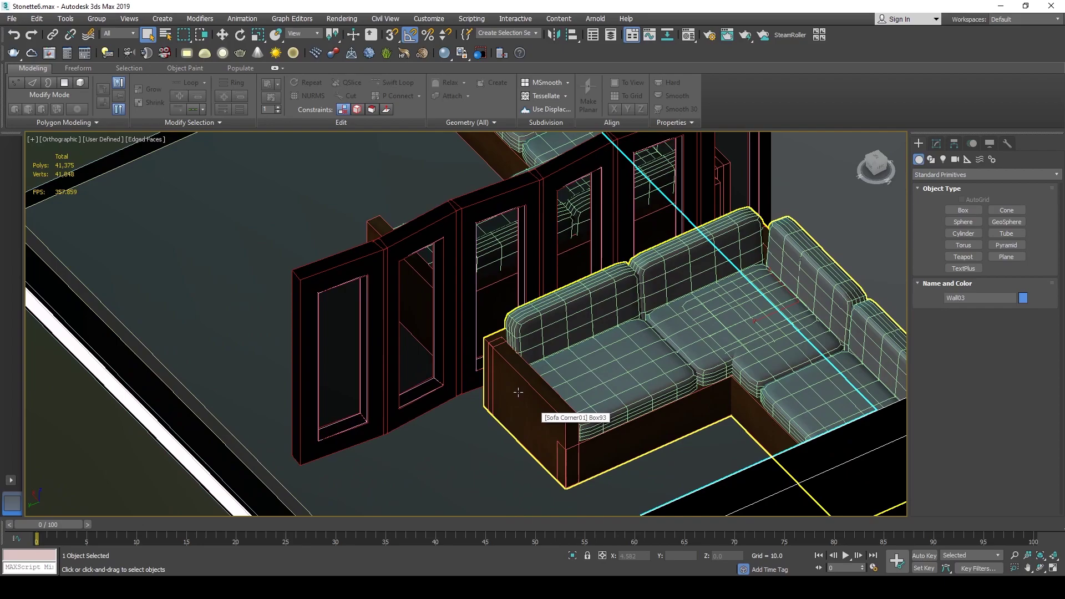
scroll(462, 296, up, 2)
scroll(463, 295, down, 8)
scroll(482, 365, up, 5)
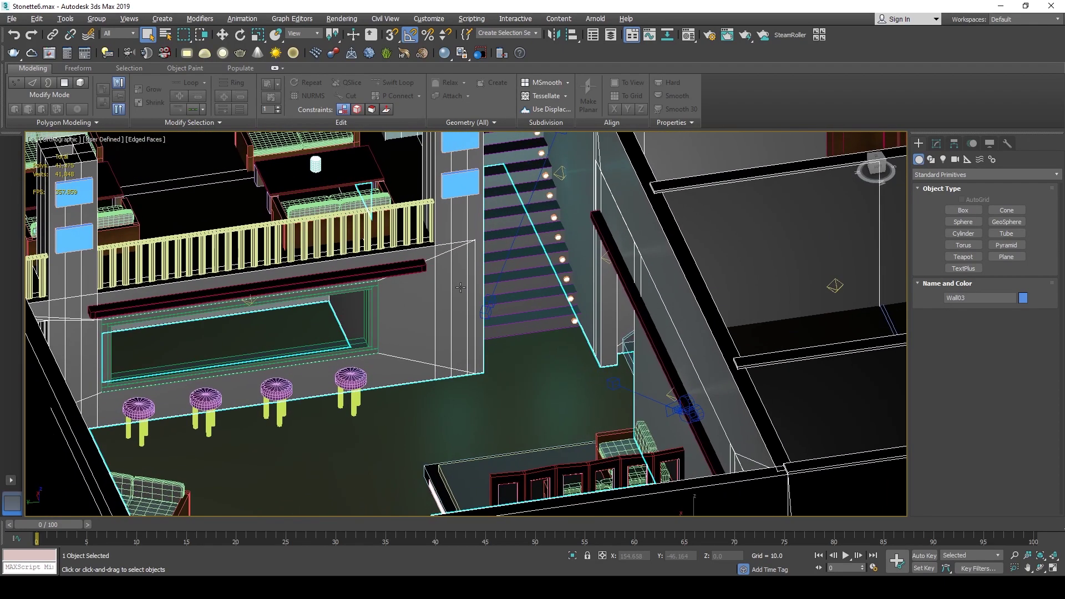
scroll(461, 282, up, 5)
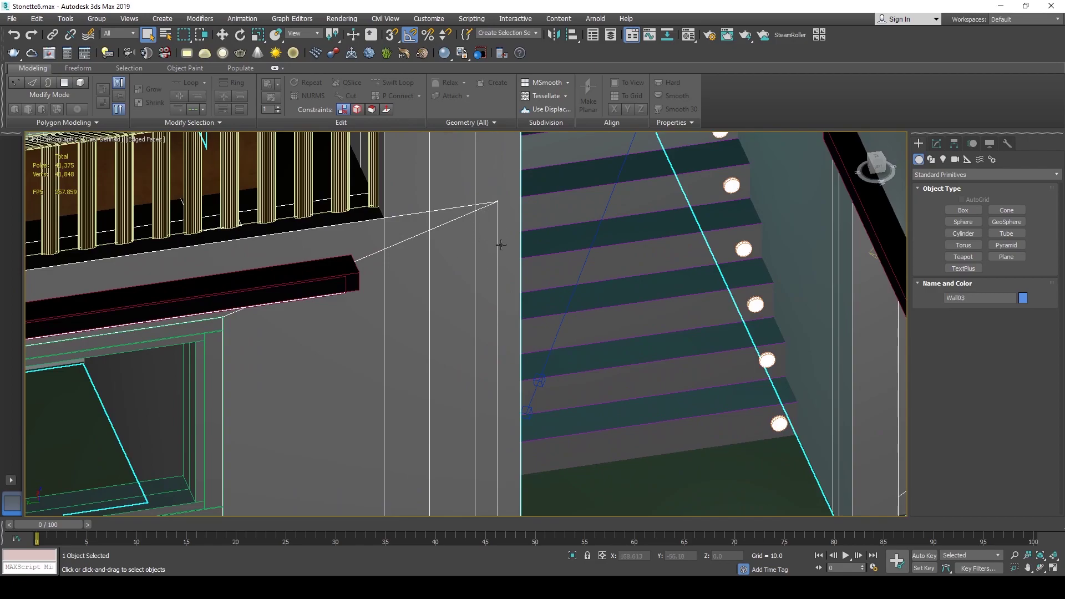
Inspect the wall mesh beside the staircase by selecting pillar polygons and the vertical edge that overlaps the pillar
key(4)
middle_drag(502, 253, 468, 307)
click(454, 201)
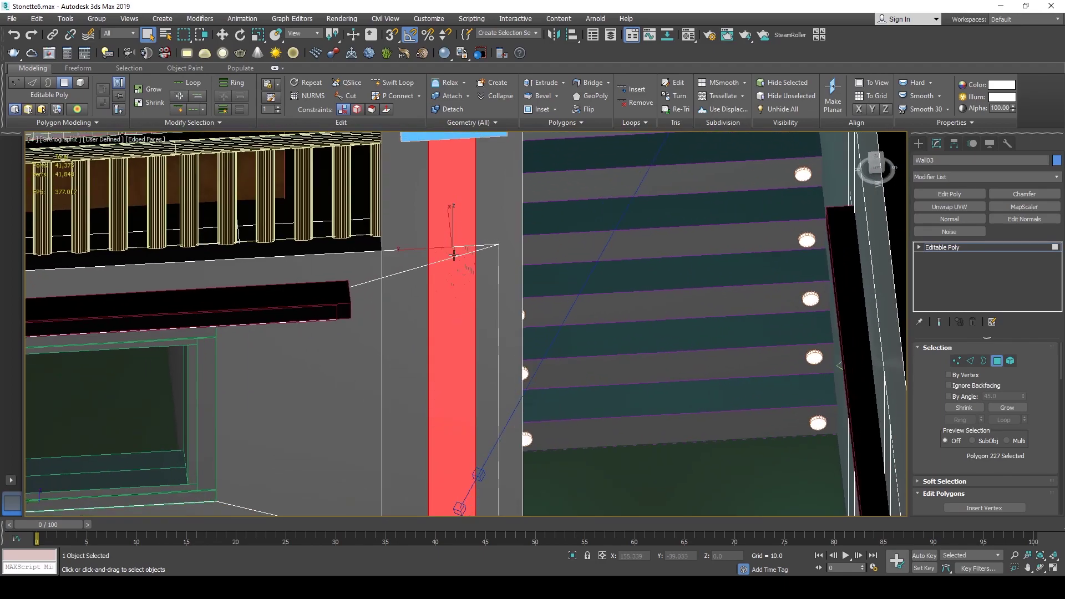
scroll(454, 322, down, 2)
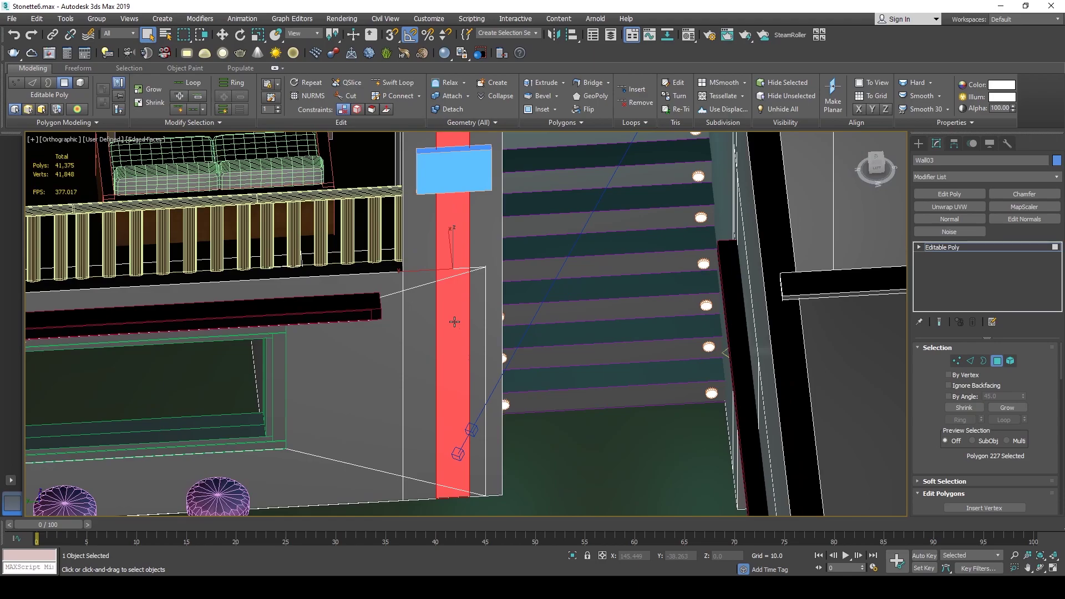
click(473, 299)
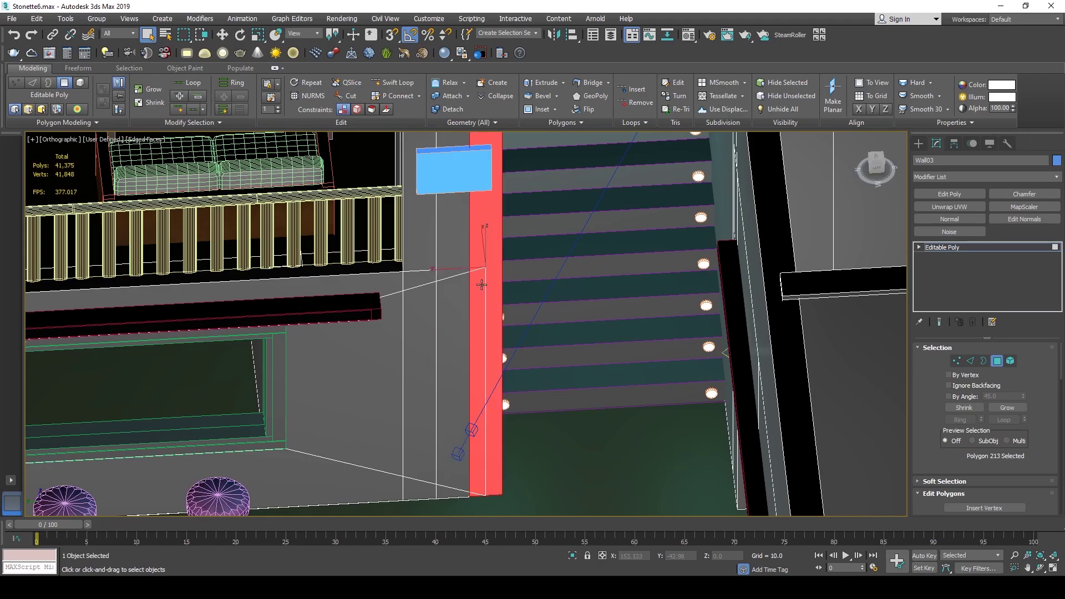
key(2)
click(485, 286)
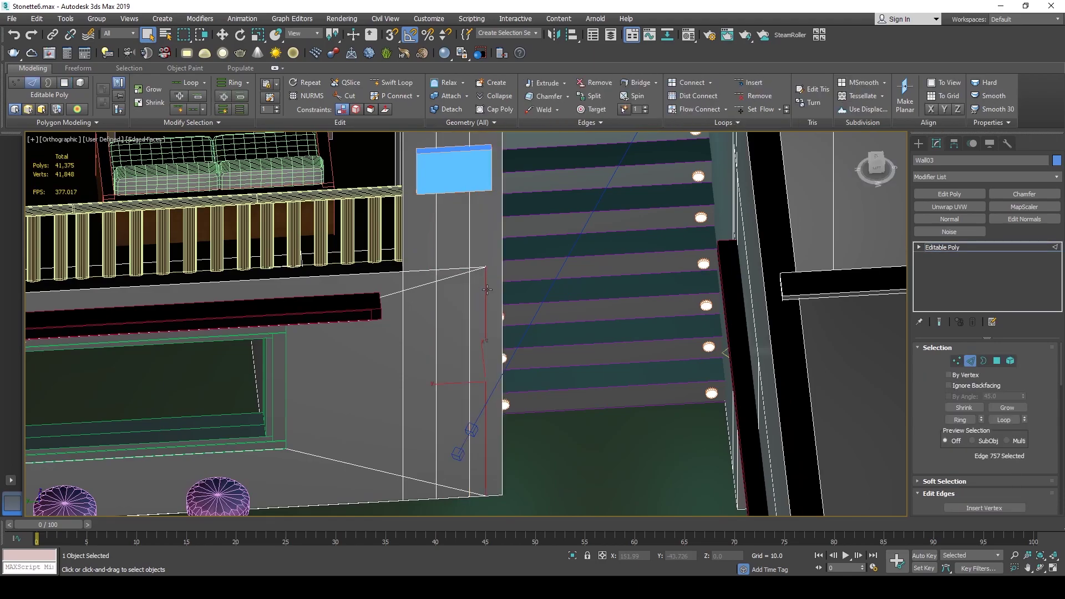
Leave edge and polygon editing on Wall03 and return to whole-object level
scroll(484, 286, down, 5)
alt+middle_drag(485, 286, 518, 291)
key(shift+z)
key(shift+z)
key(shift+z)
key(shift+z)
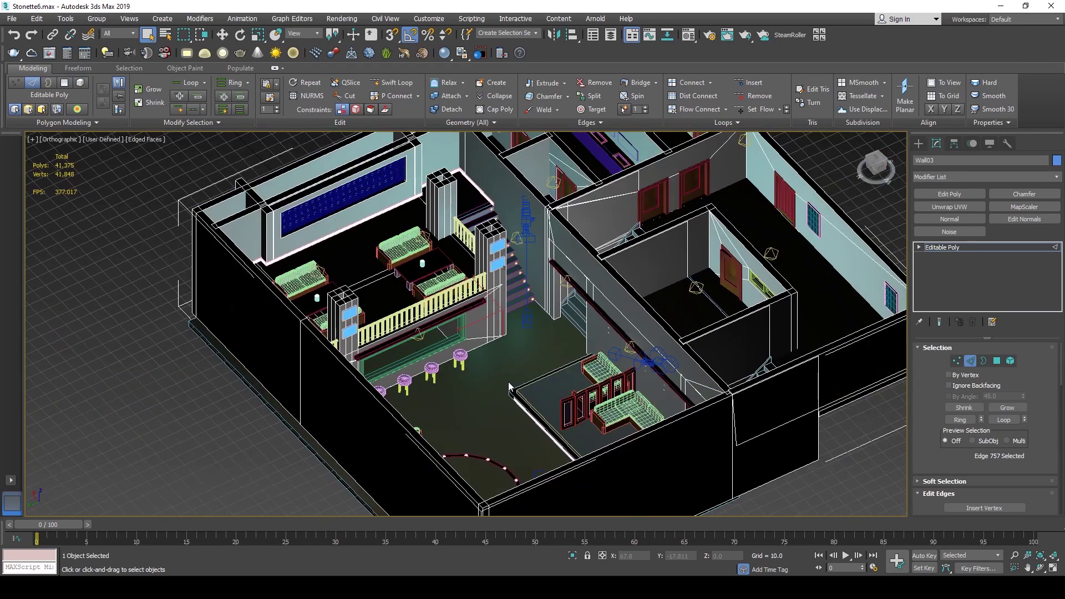
key(4)
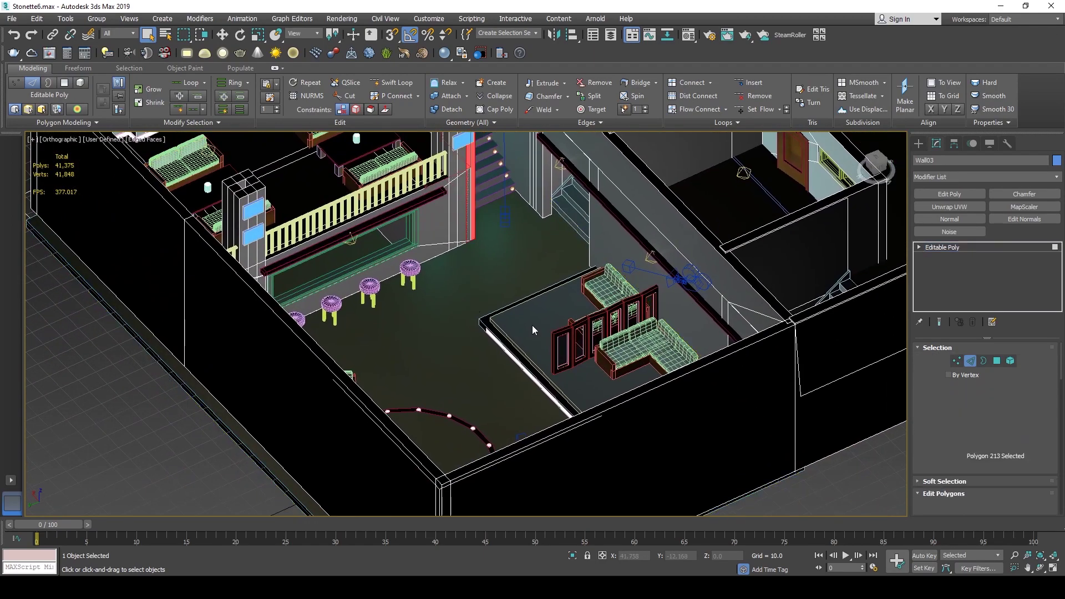
key(4)
middle_drag(434, 246, 359, 271)
click(410, 347)
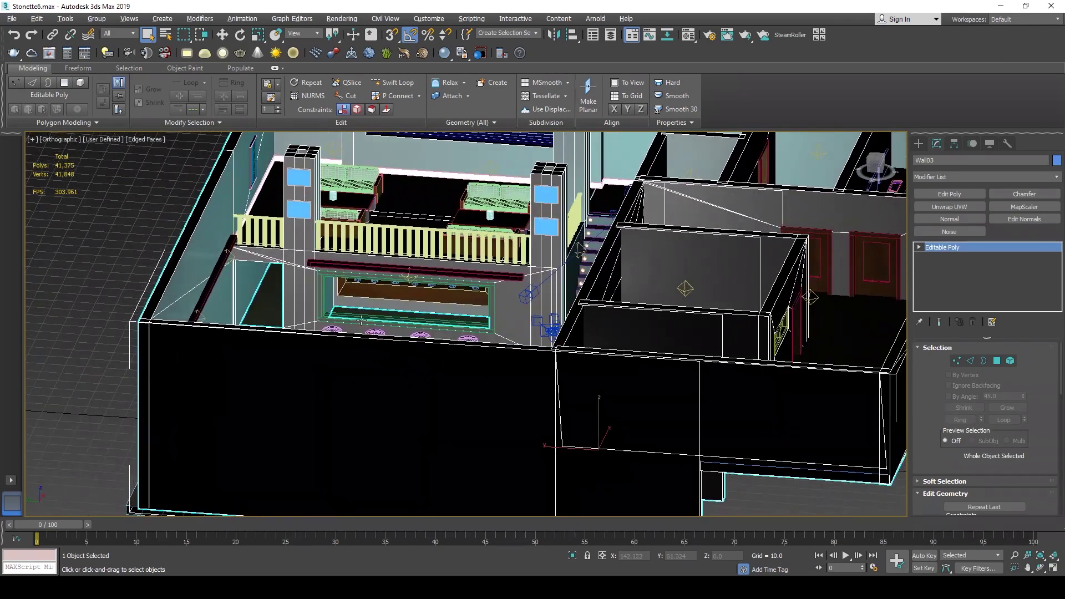
Unhide all objects in the nightclub scene
middle_drag(560, 294, 372, 333)
alt+middle_drag(547, 216, 563, 302)
key(shift+z)
key(shift+z)
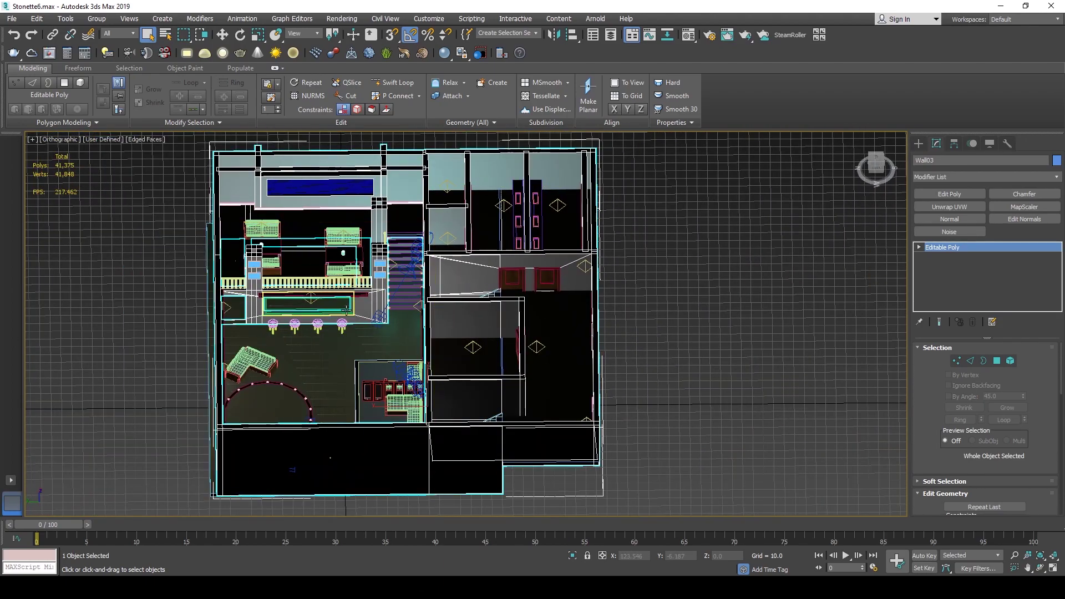
key(shift+z)
alt+middle_drag(349, 323, 467, 322)
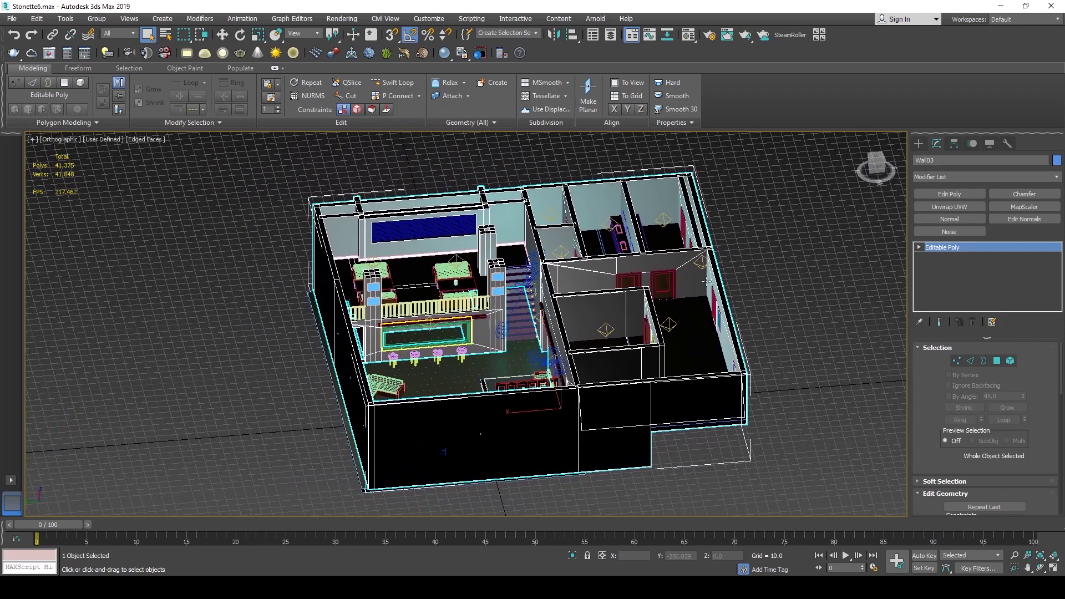
right_click(453, 158)
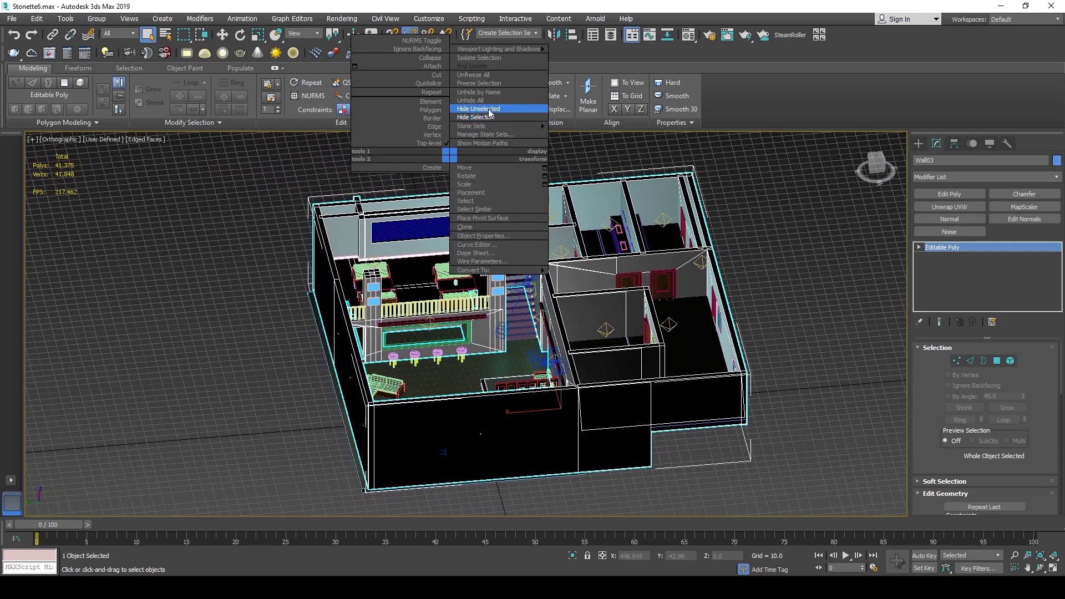
click(489, 104)
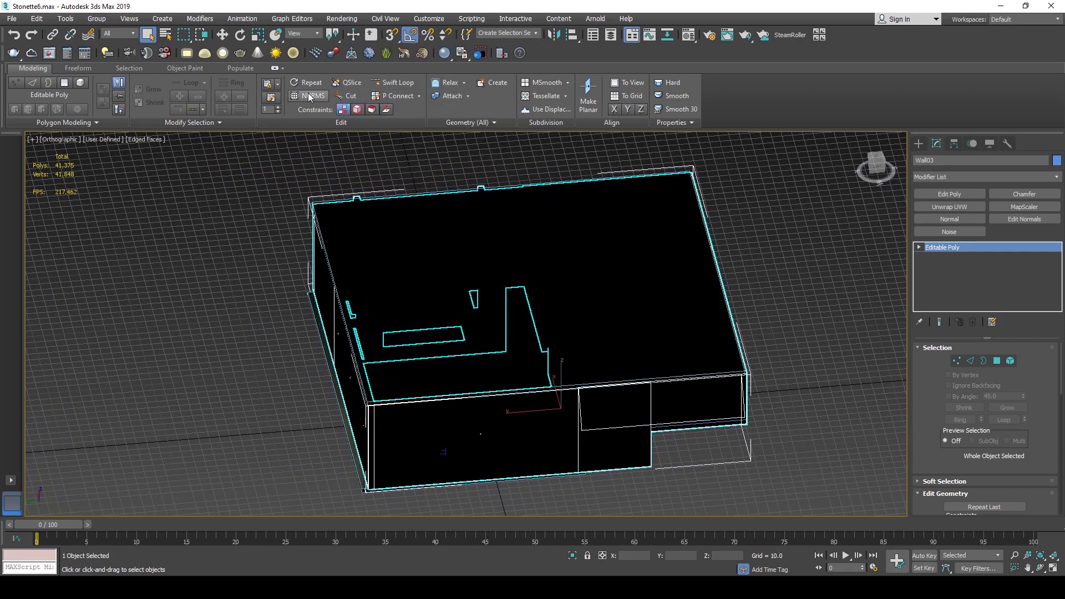
Open the export choices for the nightclub scene
click(11, 18)
mouse_move(82, 184)
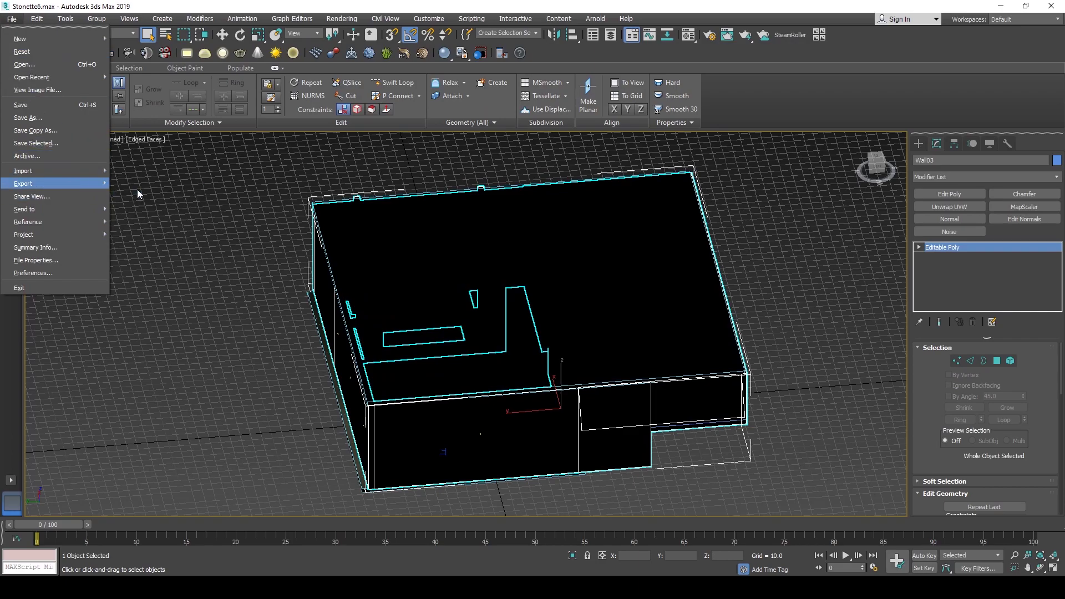
click(137, 189)
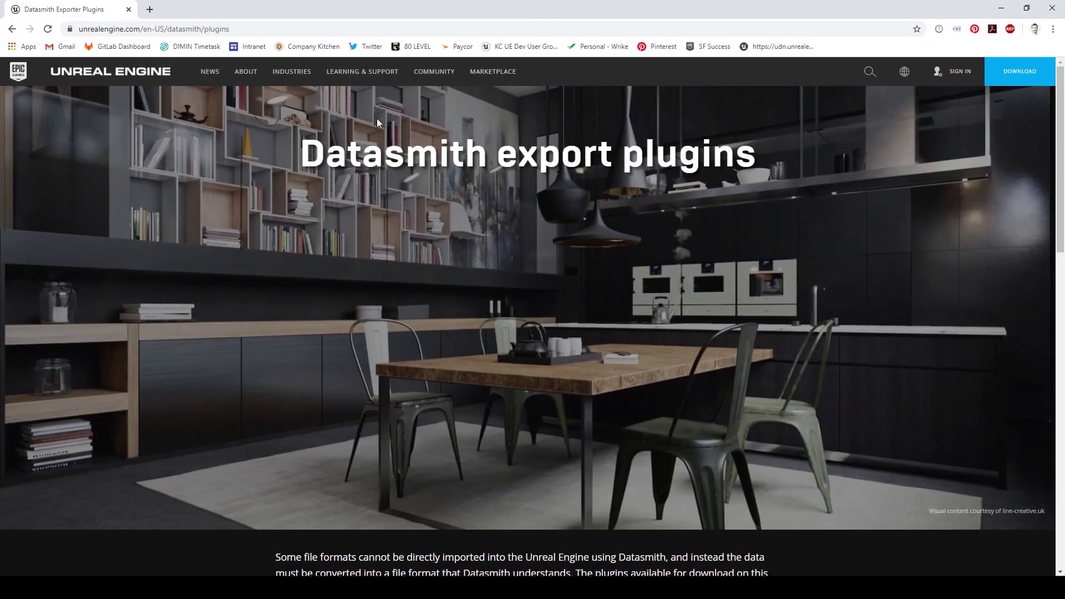
Review the Datasmith export plugins page in the browser, including the 3ds Max, SketchUp Pro and Revit exporters
scroll(305, 314, down, 8)
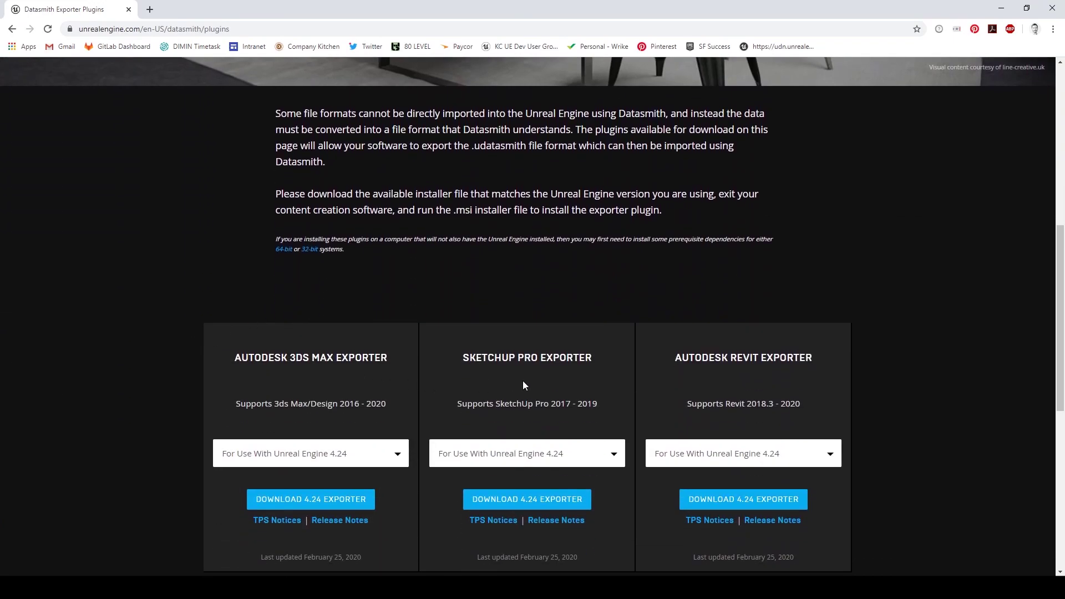
scroll(896, 406, down, 4)
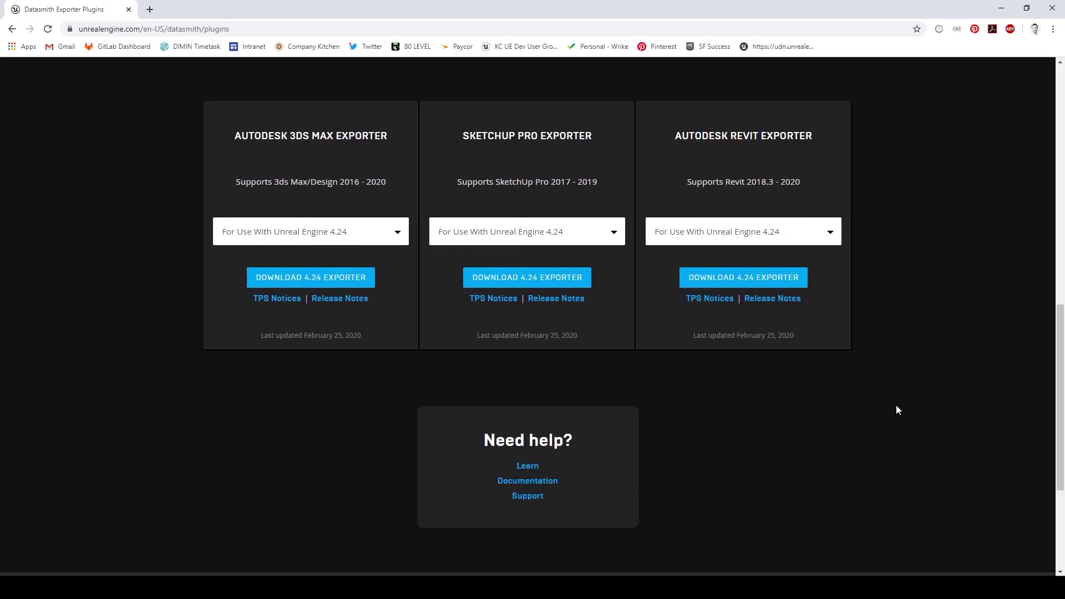
Read the introduction and installer instructions on the Datasmith export plugins page
scroll(897, 406, up, 4)
scroll(897, 407, up, 8)
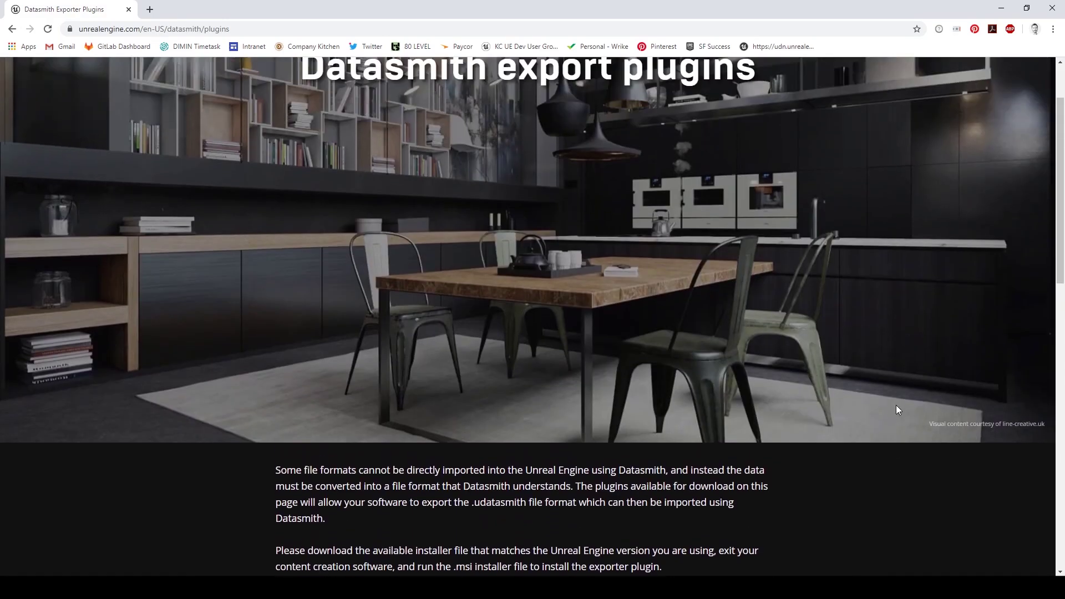
scroll(897, 407, down, 9)
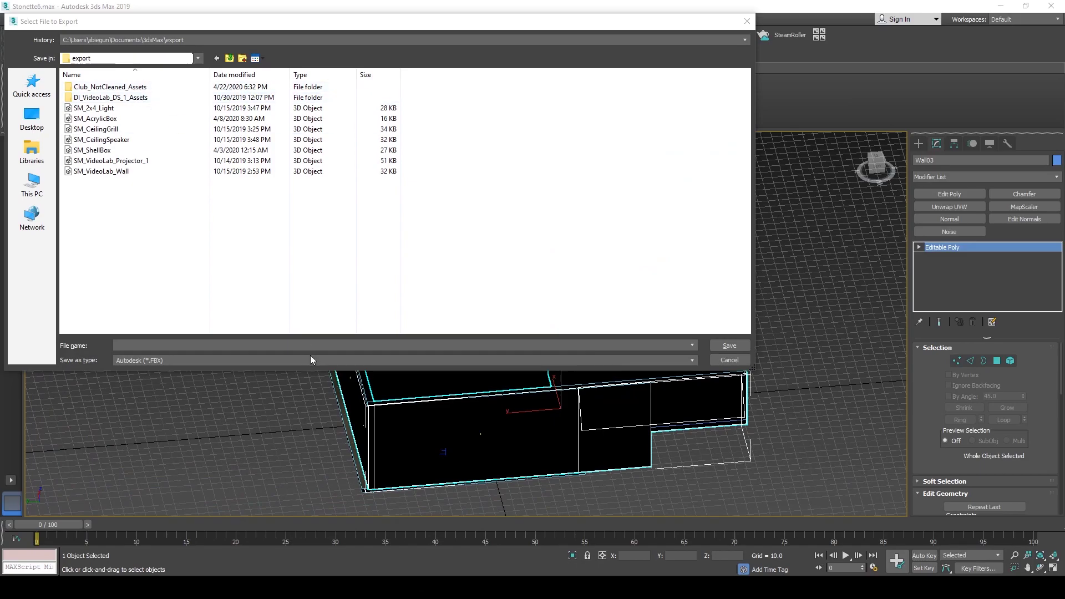
Export the scene in Unreal Datasmith format as Club_Demo_DS, including visible objects and only the current frame's transforms
click(312, 359)
click(281, 504)
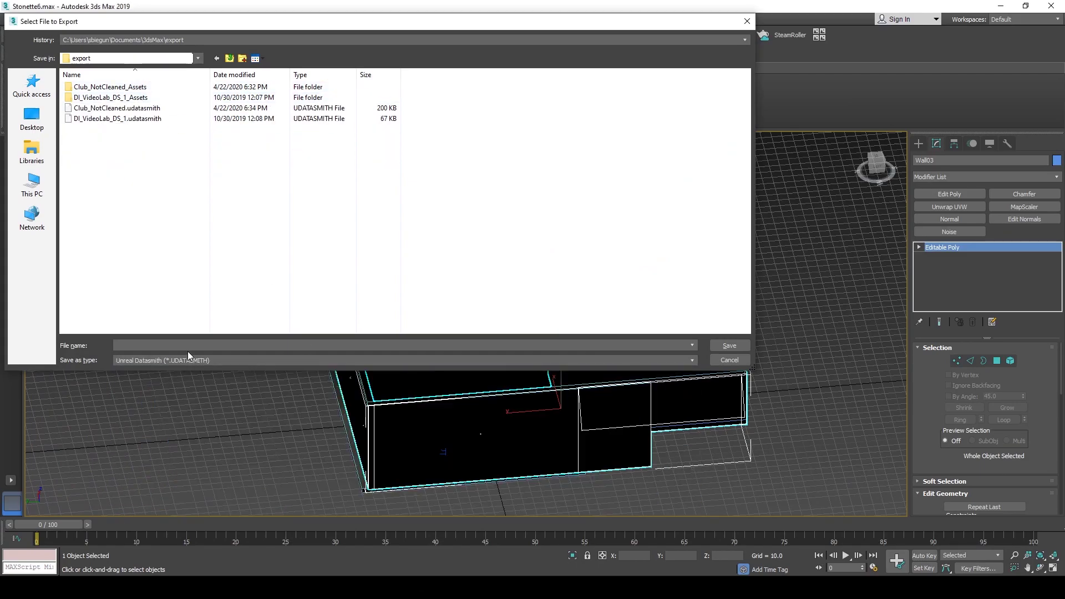
text(C)
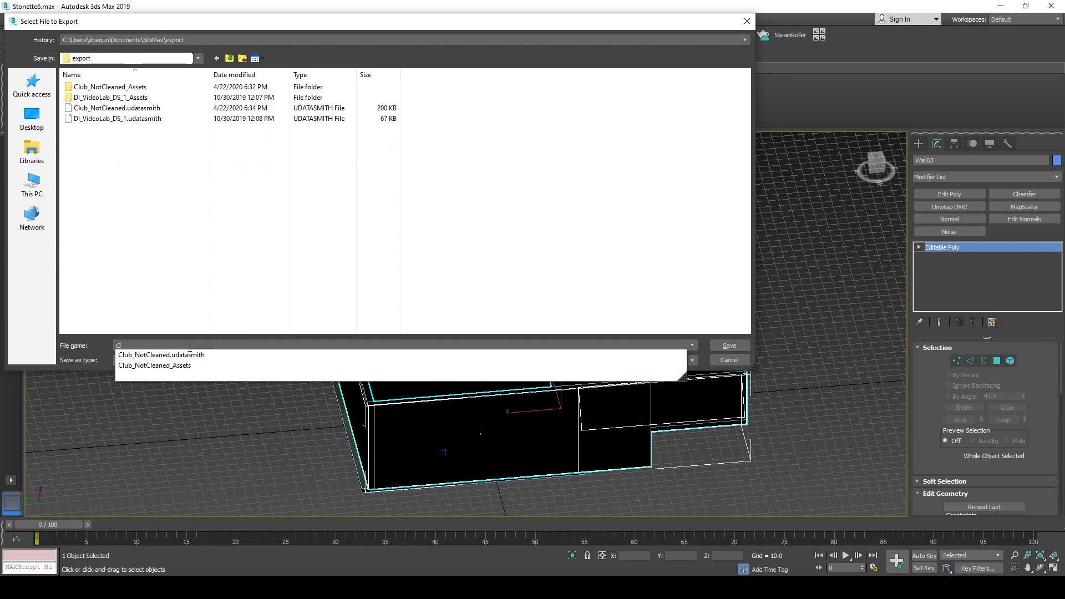
text(lub_Demo_DS)
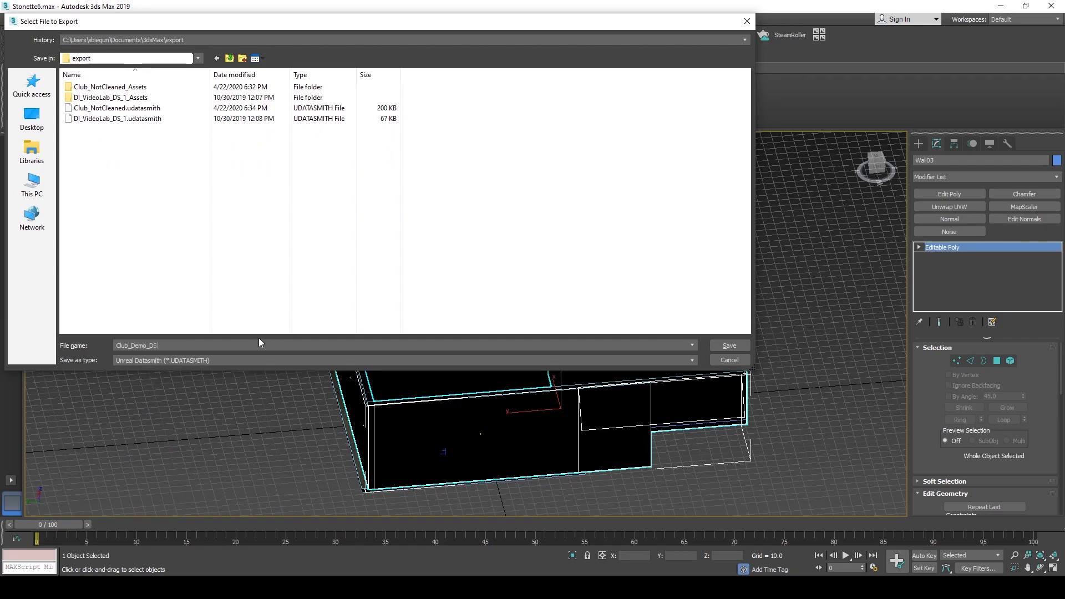
click(737, 348)
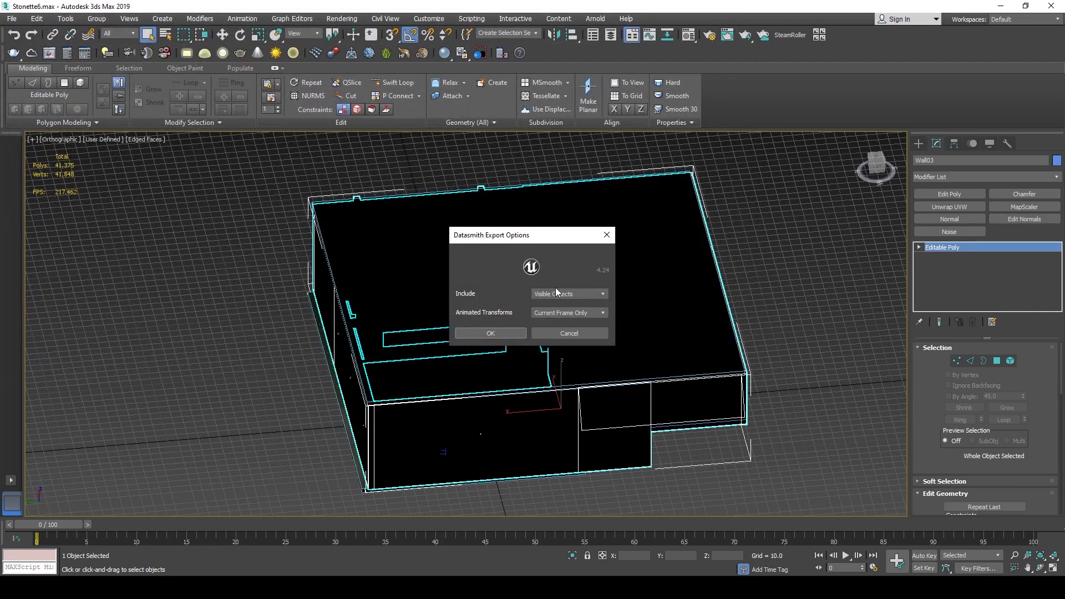
click(501, 331)
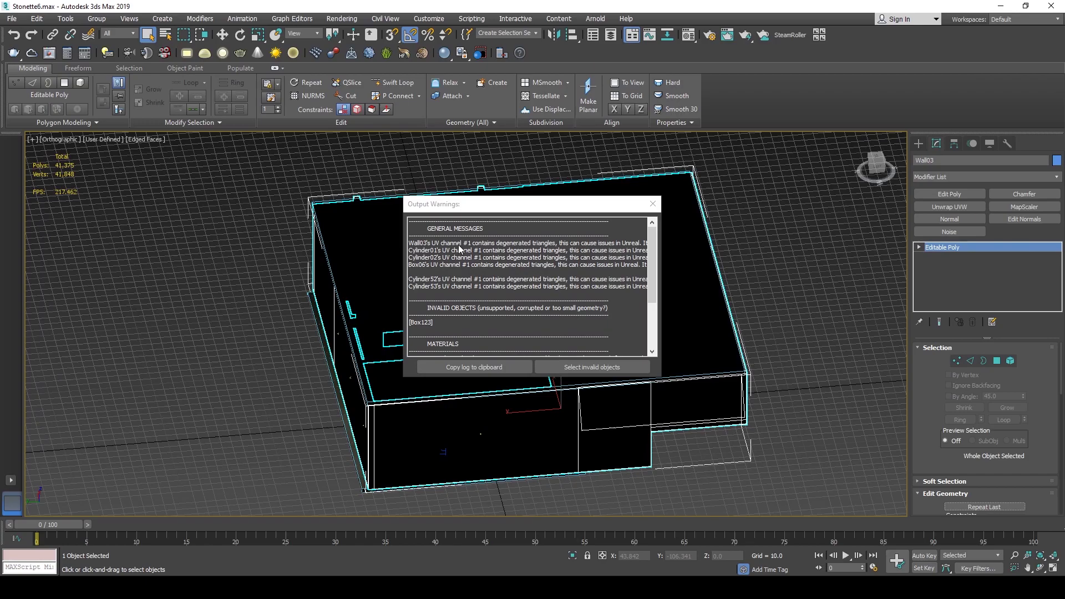
click(653, 203)
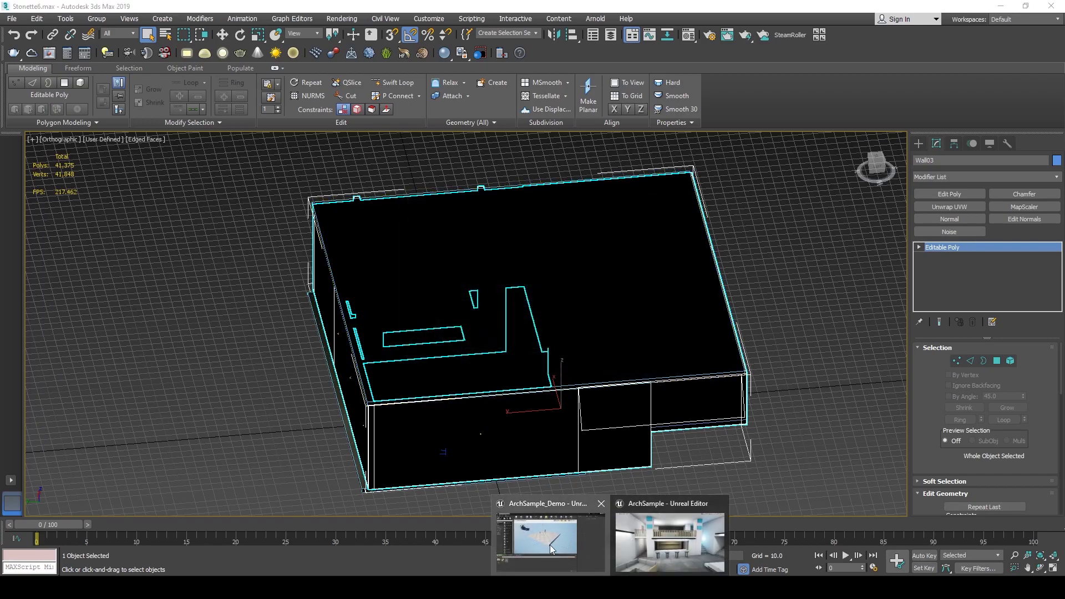
Switch to the ArchSample_Demo project in Unreal Editor and show the folder tree beside the content assets
click(551, 545)
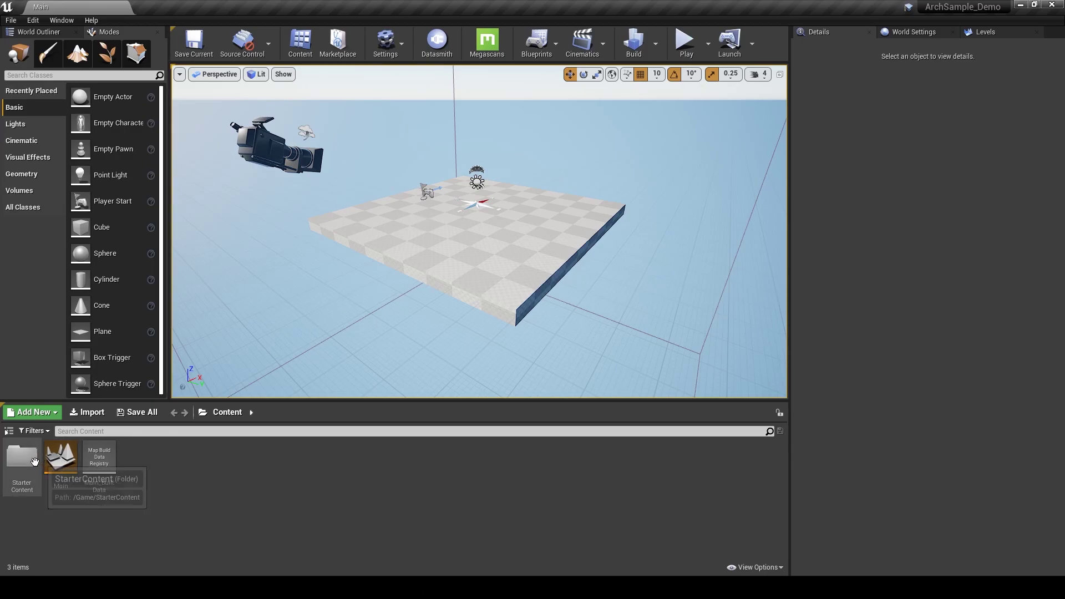
click(12, 431)
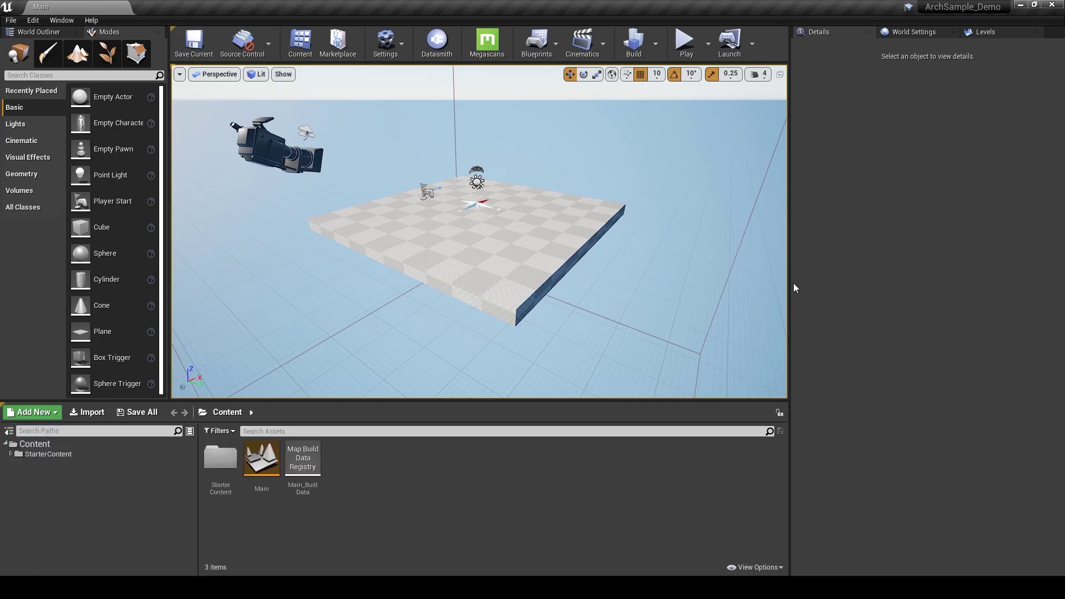
Delete the floor, sky and lighting from the Main level and show the level's actor list
click(456, 260)
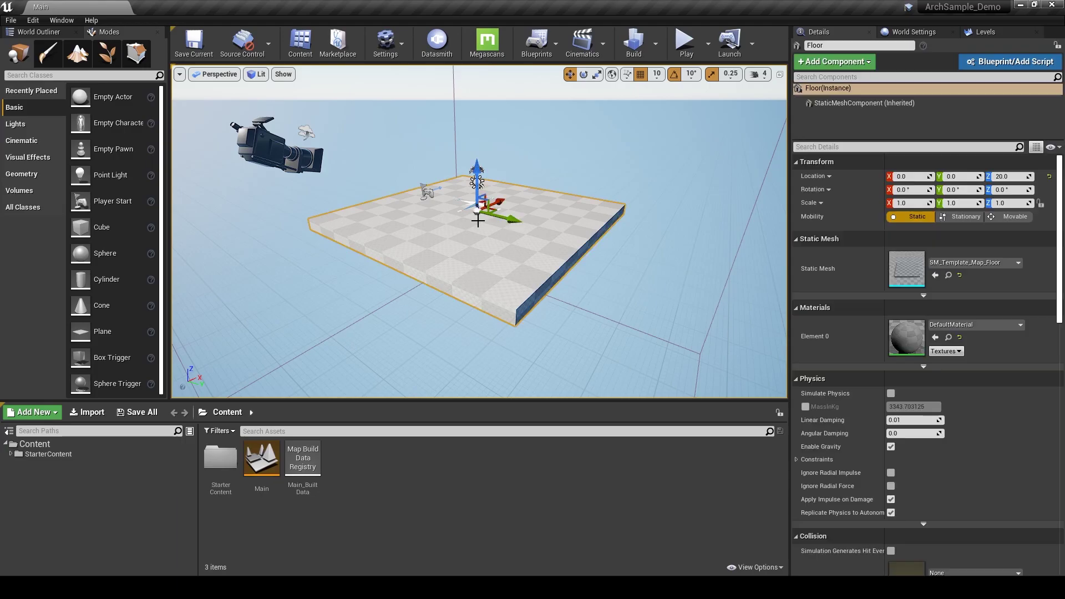
right_drag(456, 260, 456, 249)
key(Delete)
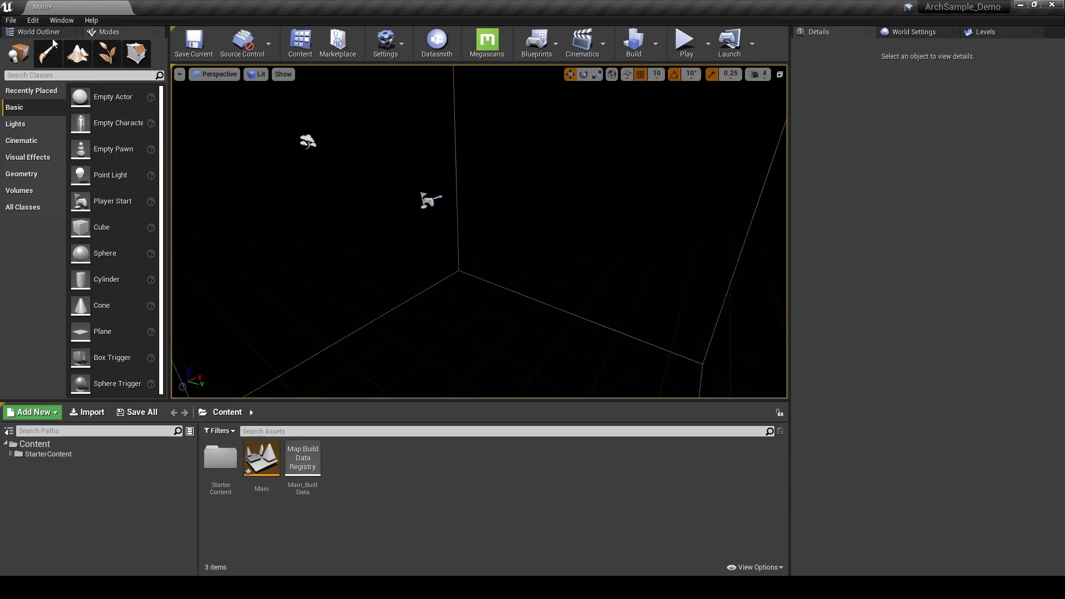
click(38, 31)
Start a Datasmith import of Club_Demo_DS.udatasmith from the 3dsMax export folder
click(447, 41)
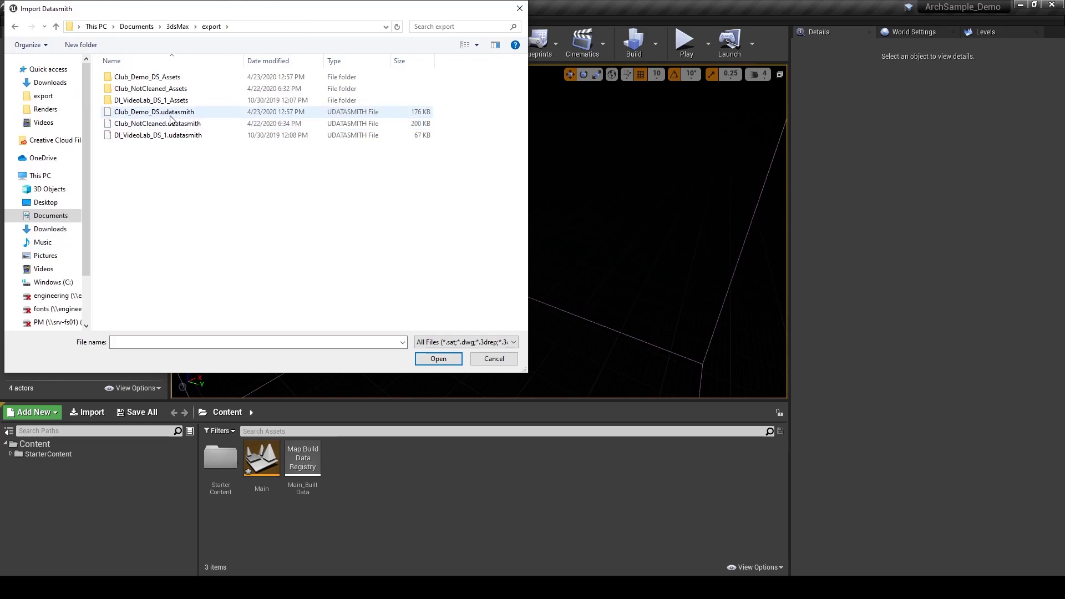
click(169, 114)
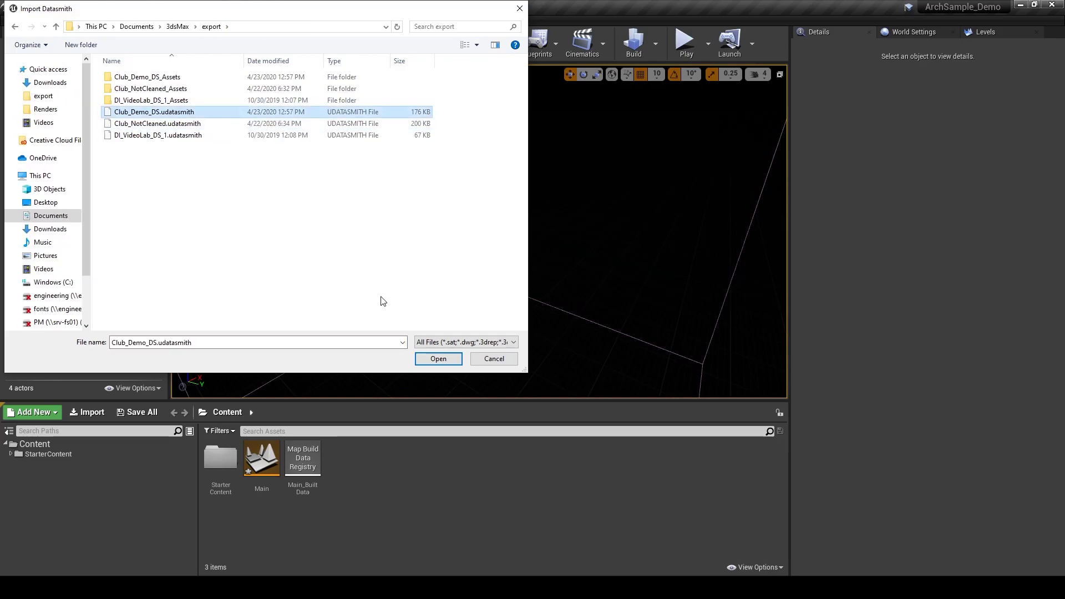
click(438, 359)
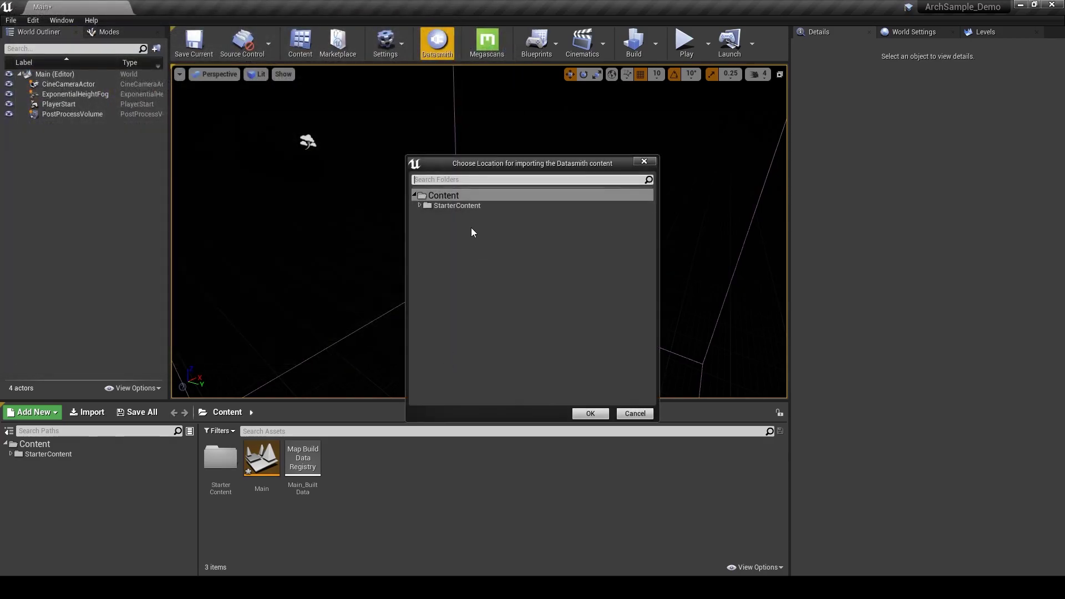
Create a DS folder under Content and use it as the import location
right_click(472, 229)
click(499, 234)
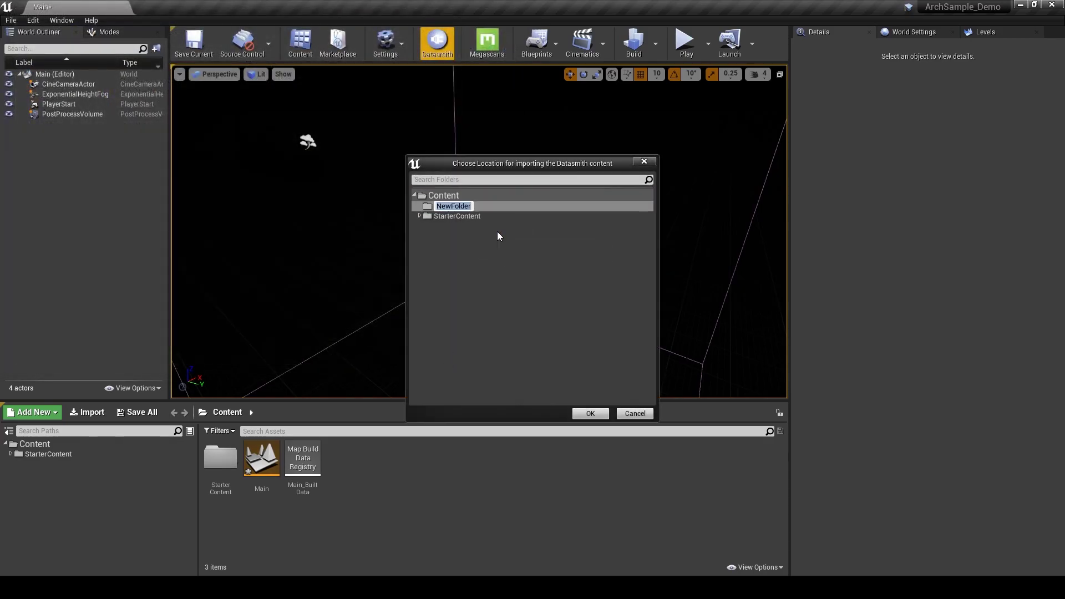
text(DS)
key(Return)
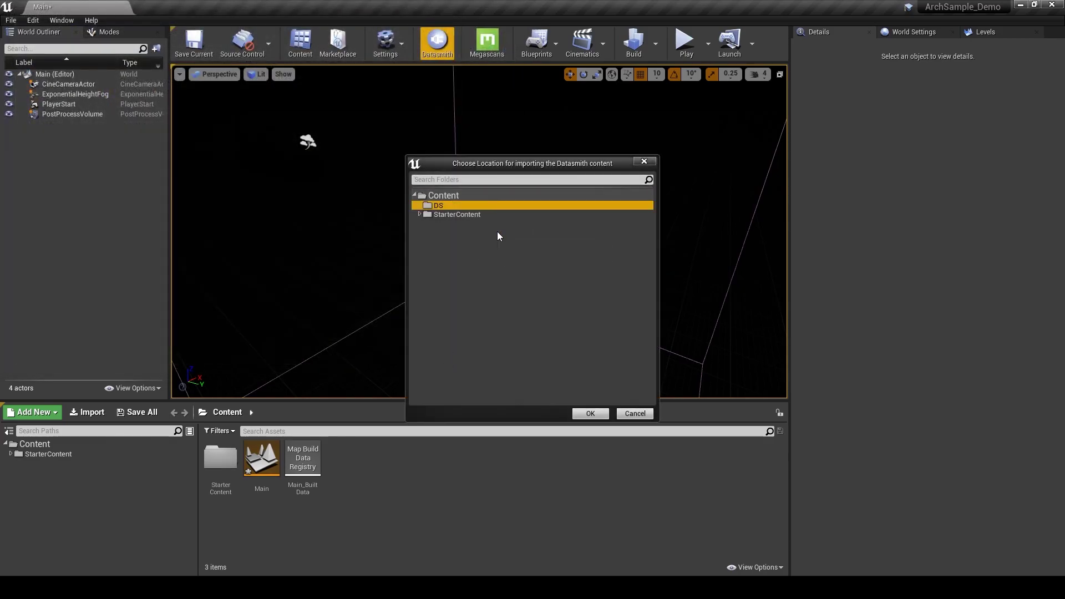
click(591, 413)
Check the static mesh minimum and maximum lightmap resolution choices, then import the geometry, materials and textures, lights and cameras
click(527, 288)
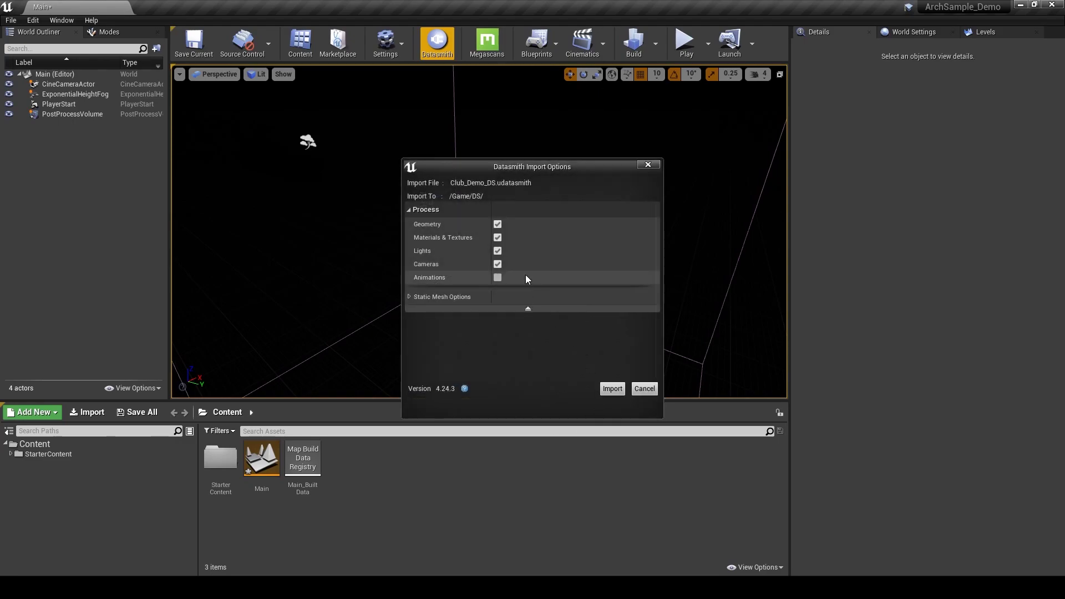
click(410, 297)
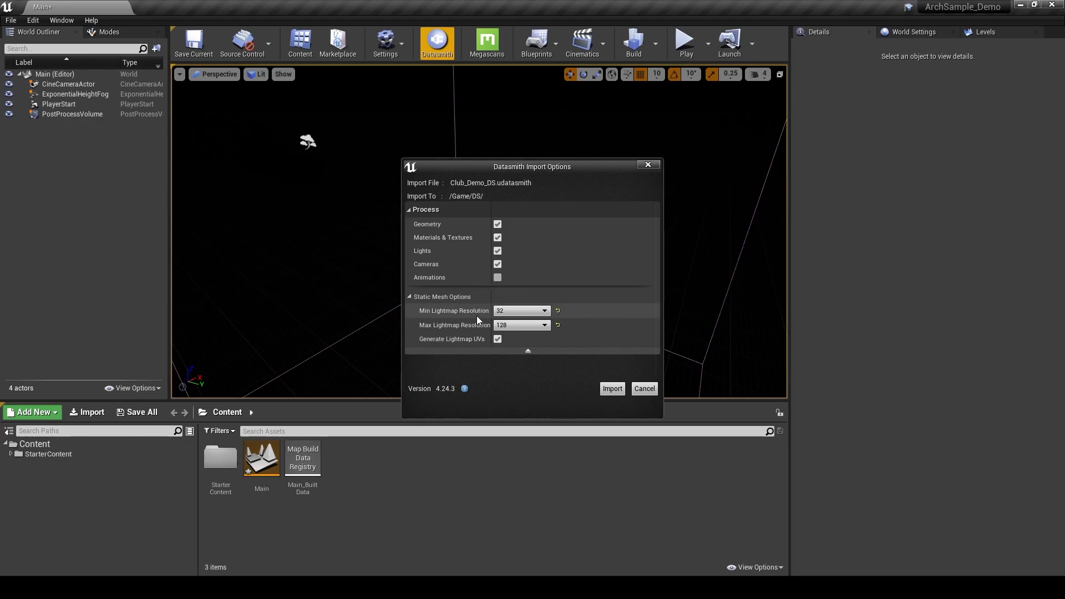
click(532, 311)
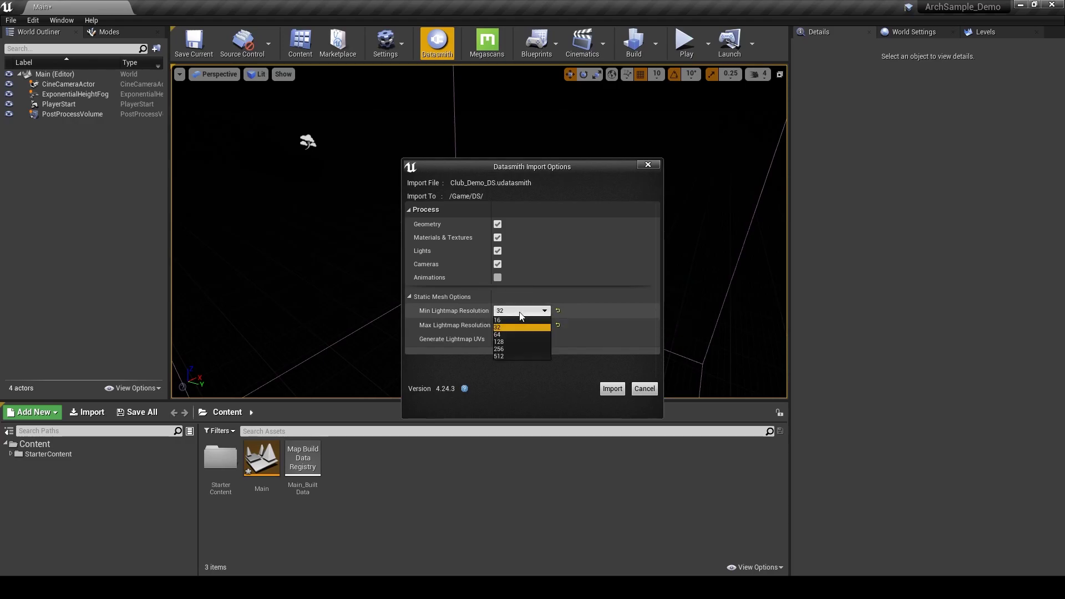
click(547, 327)
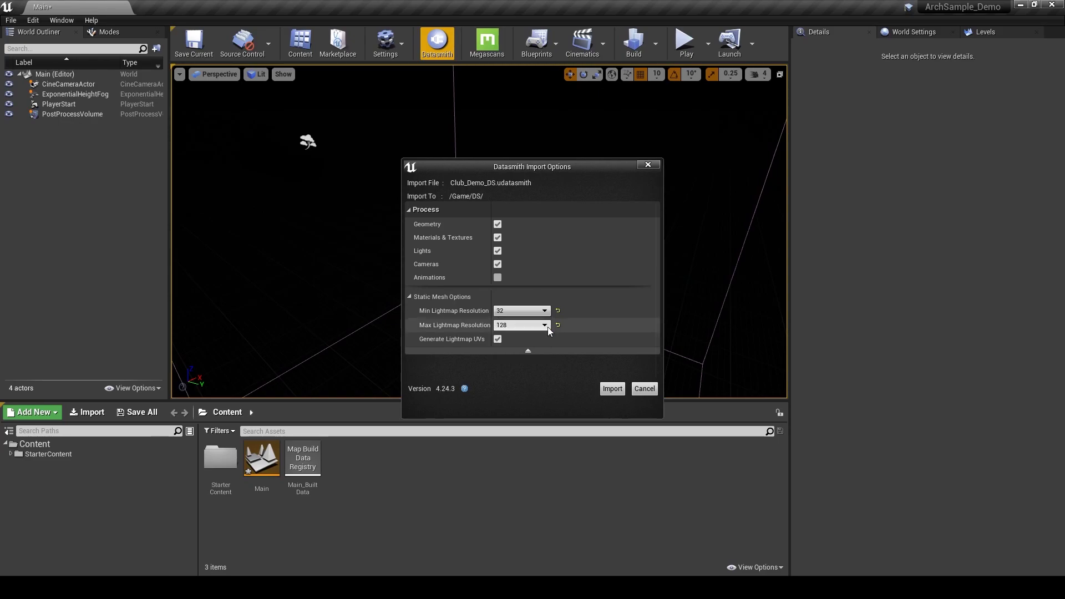
click(510, 327)
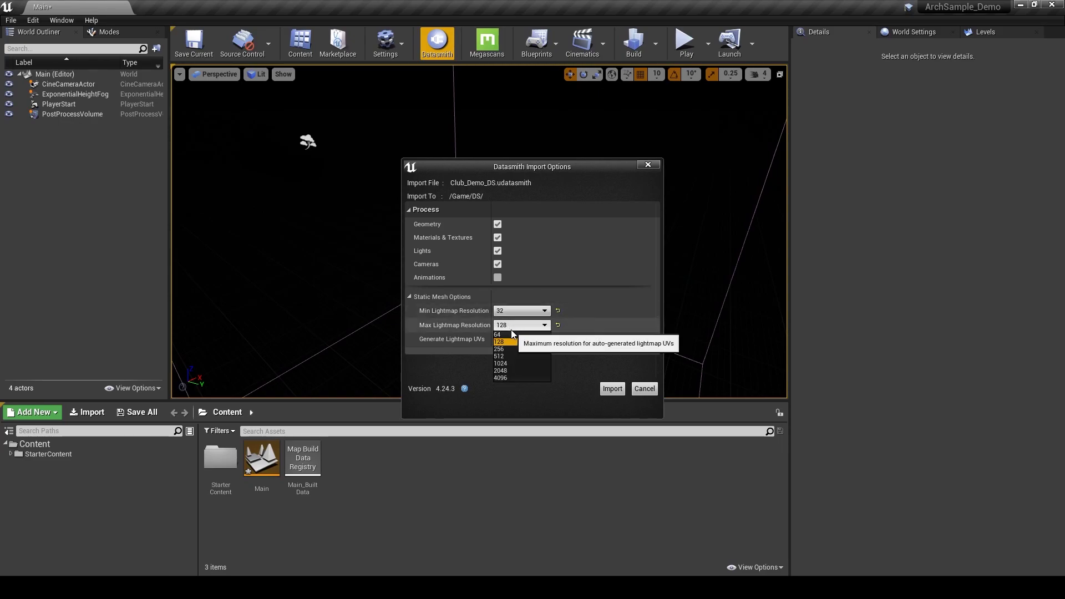
click(509, 332)
click(518, 313)
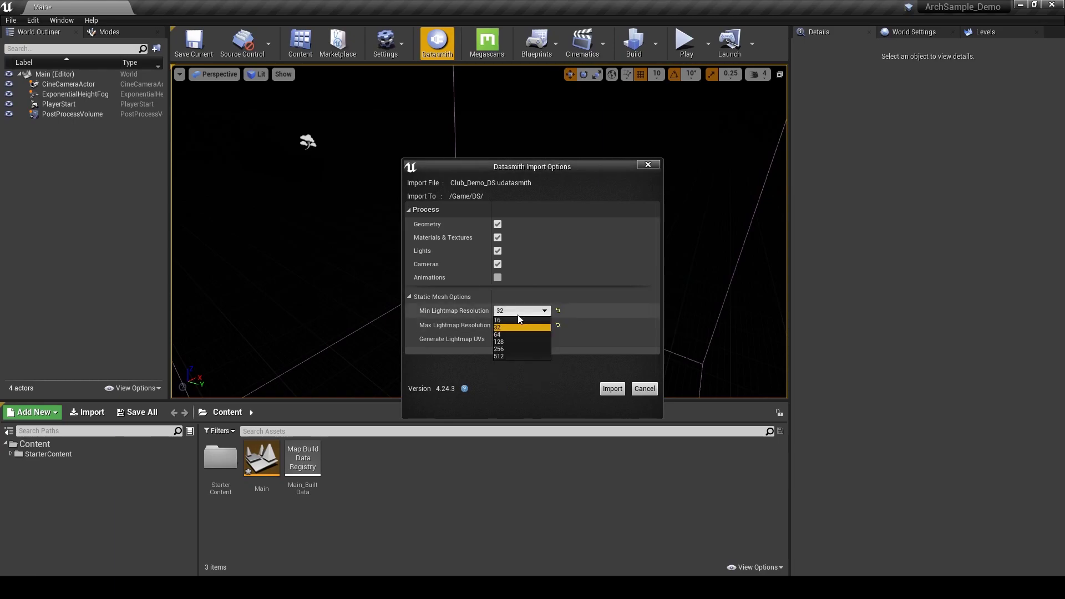
click(518, 315)
click(617, 390)
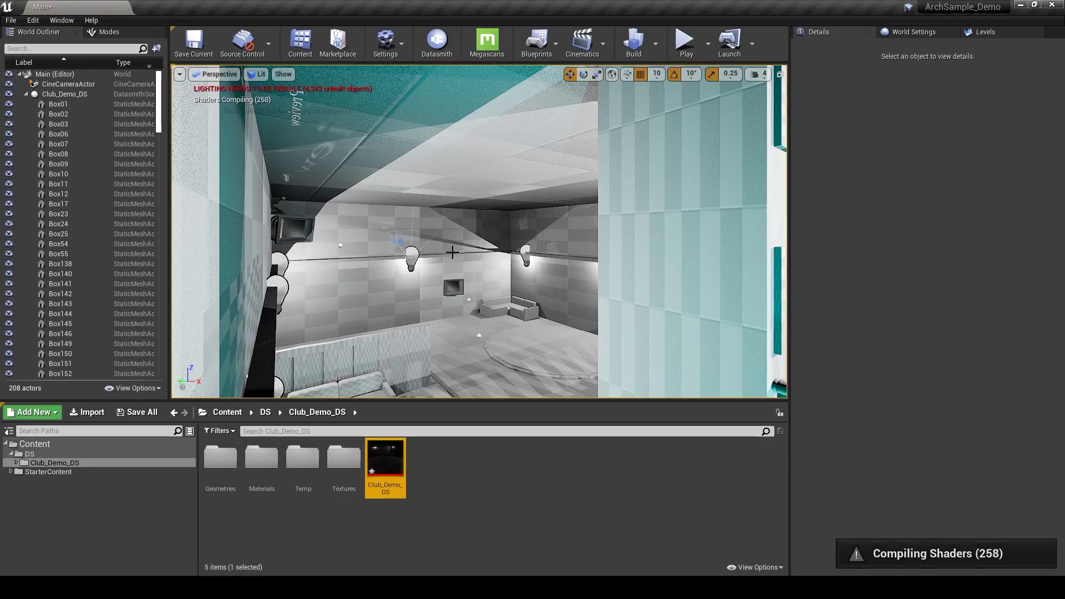
Look around the imported nightclub interior, including the bar, seating areas, balcony railing and staircases
drag(452, 253, 666, 166)
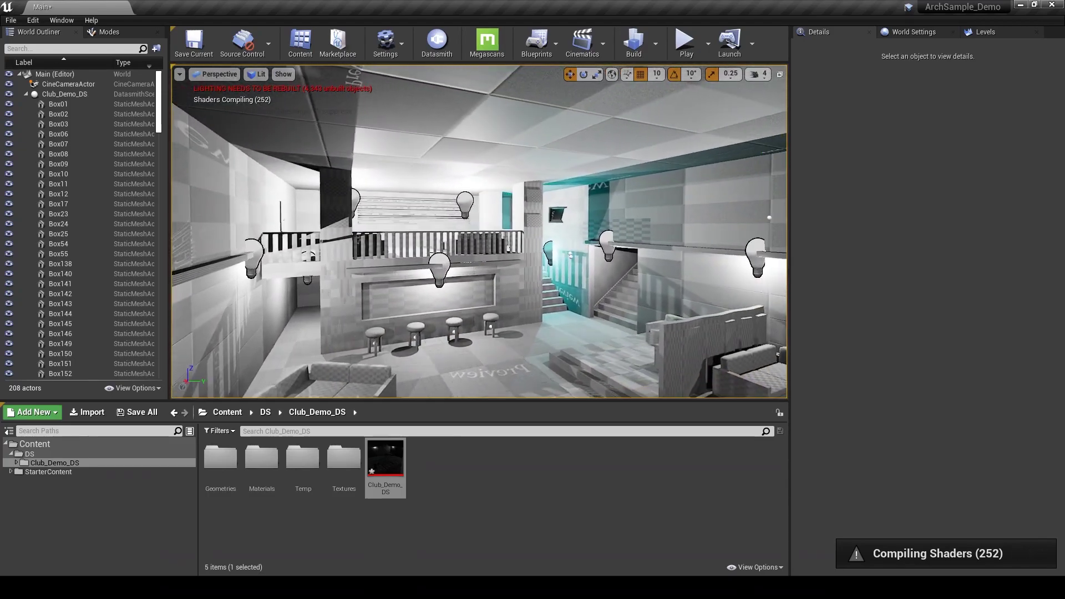
right_drag(466, 255, 466, 283)
right_drag(539, 263, 589, 269)
key(g)
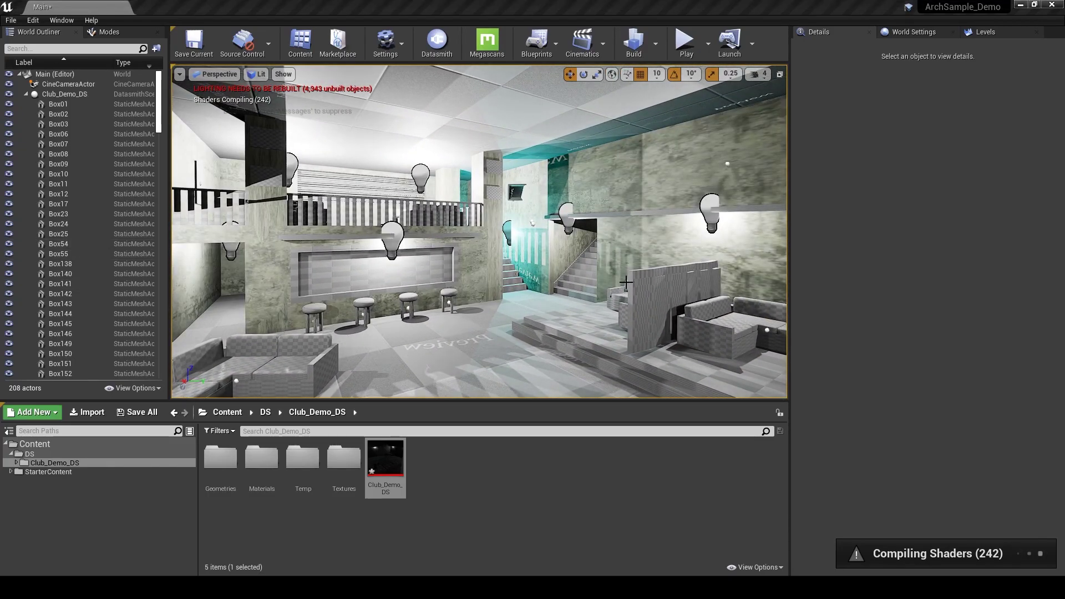
mouse_move(671, 260)
right_down()
mouse_move(690, 260)
mouse_move(671, 255)
right_up()
key(w)
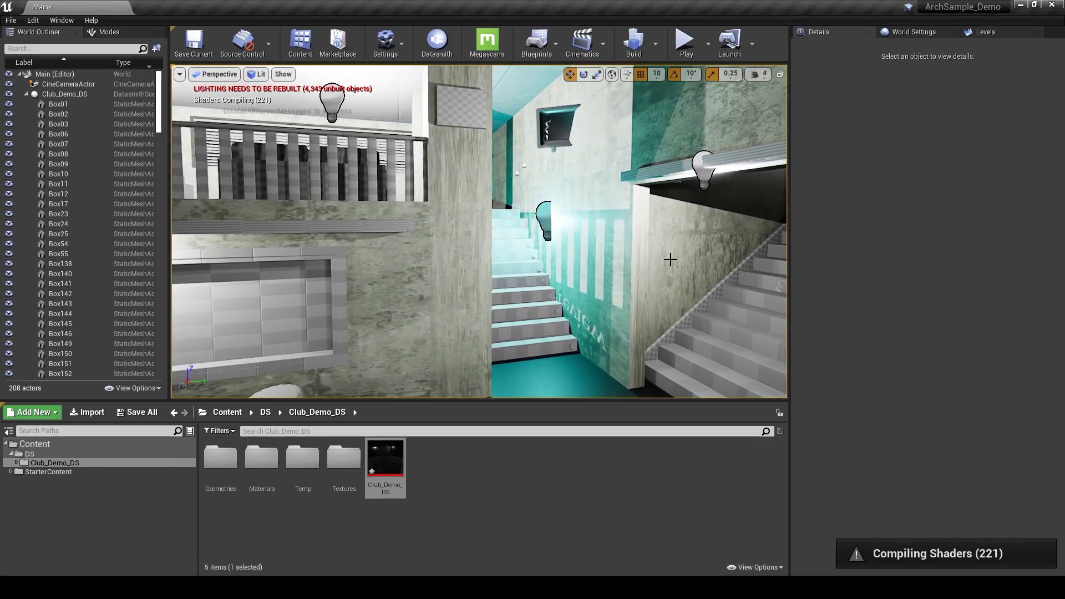
Select Wall03 and try moving it down 260 units on Z, undoing the move after inspecting it
click(458, 179)
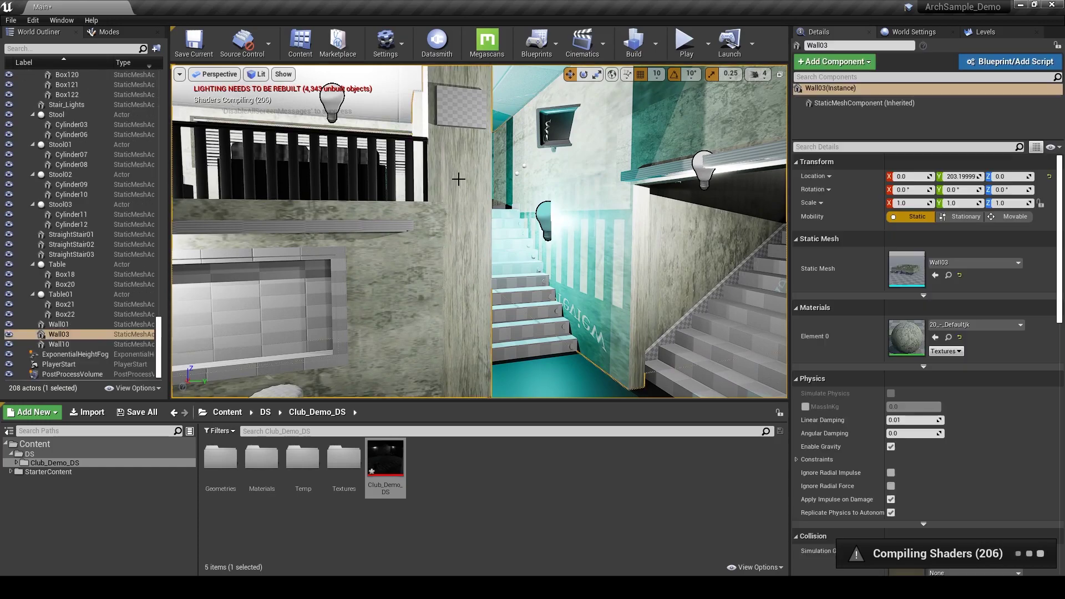
right_drag(542, 214, 540, 212)
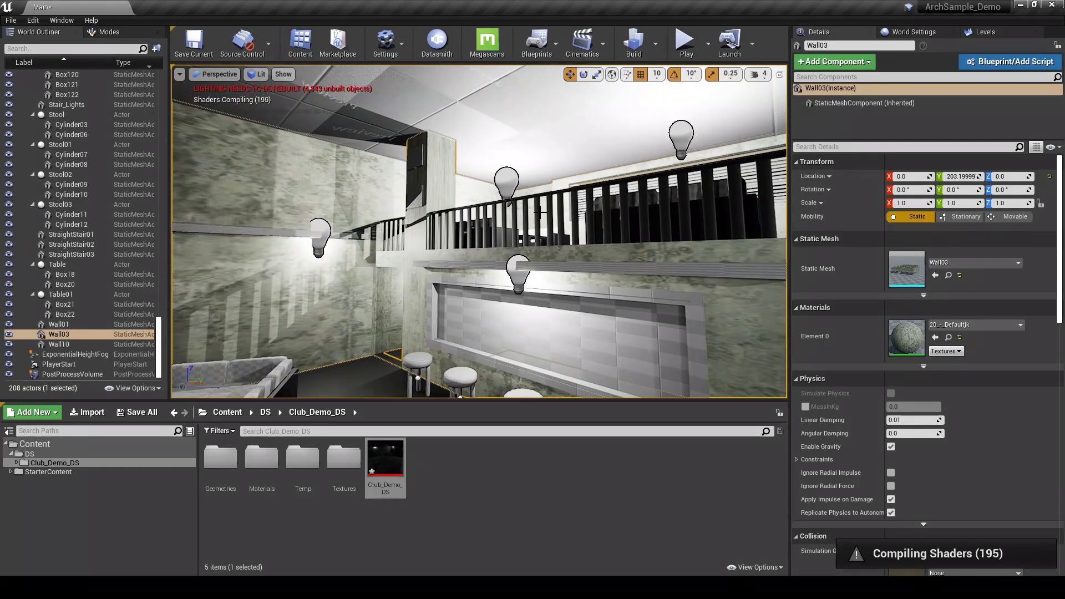
right_drag(460, 183, 532, 182)
drag(528, 153, 531, 388)
right_drag(531, 332, 677, 327)
mouse_move(585, 299)
right_down()
mouse_move(616, 294)
mouse_move(605, 278)
mouse_move(586, 299)
right_up()
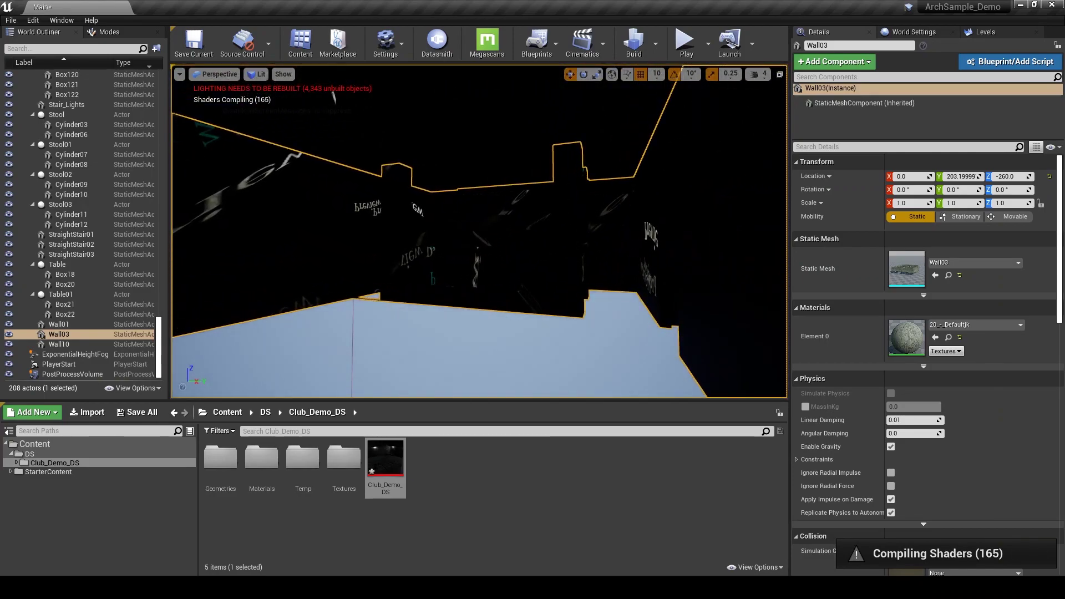
key(ctrl+z)
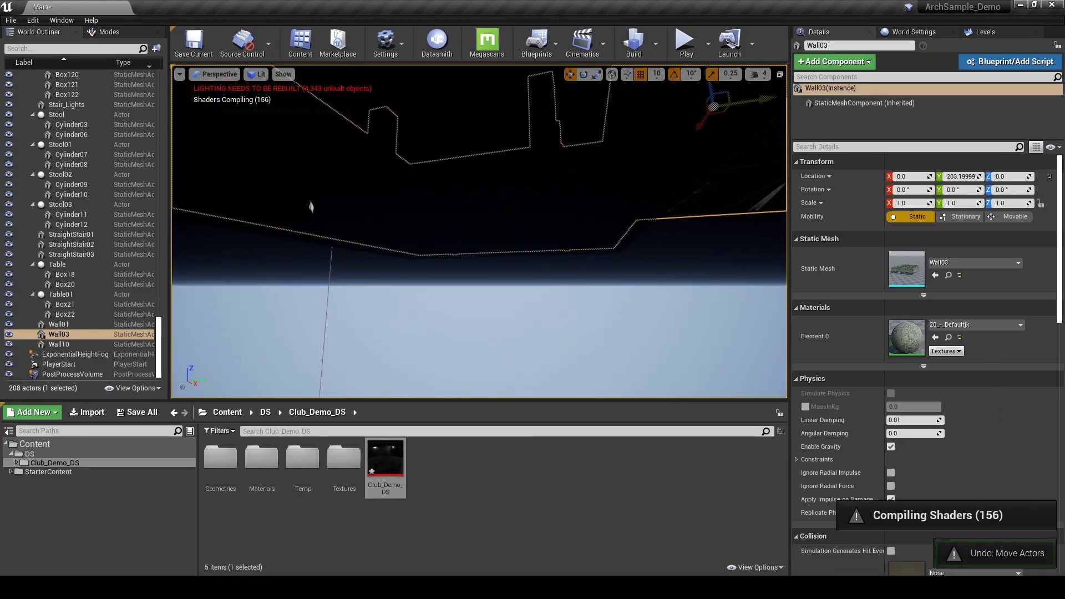
Examine the imported materials on the bar wall, stairwell, ceiling and circular dance floor
right_drag(585, 300, 627, 309)
key(w)
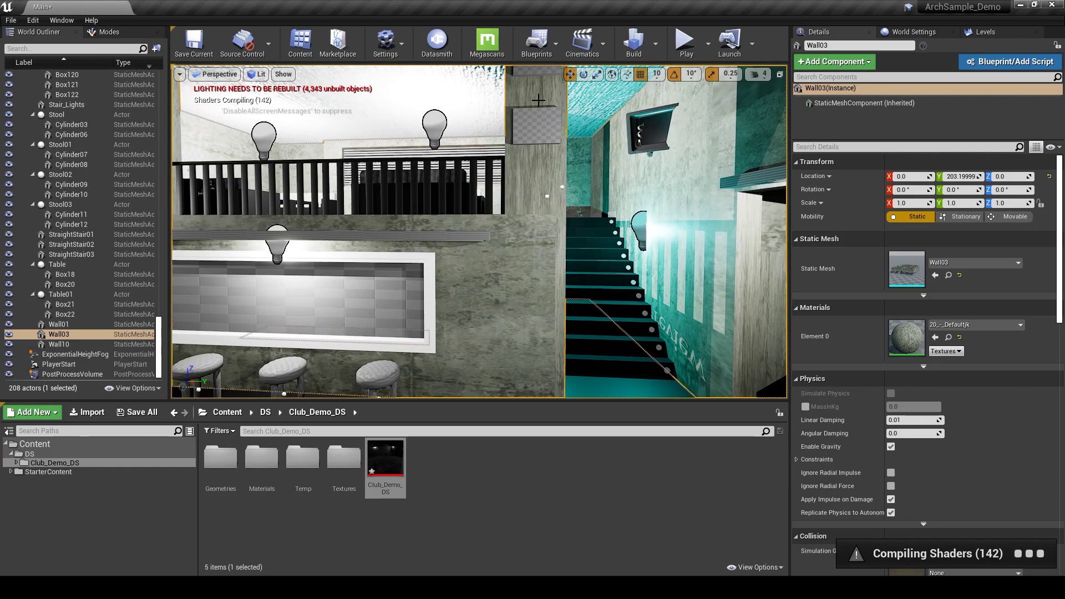
right_drag(533, 177, 488, 177)
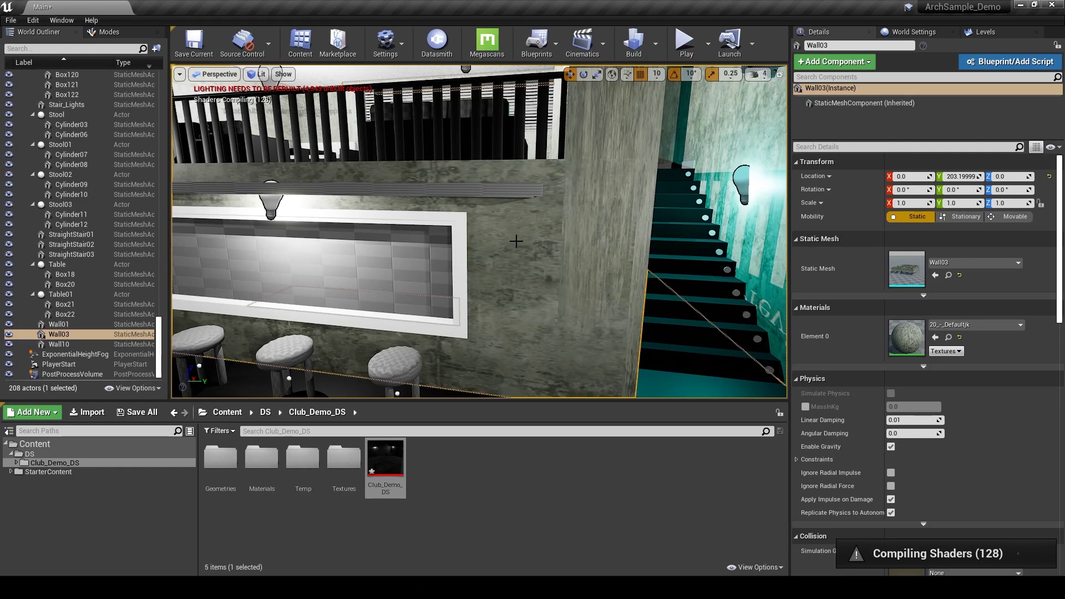
right_drag(527, 242, 543, 262)
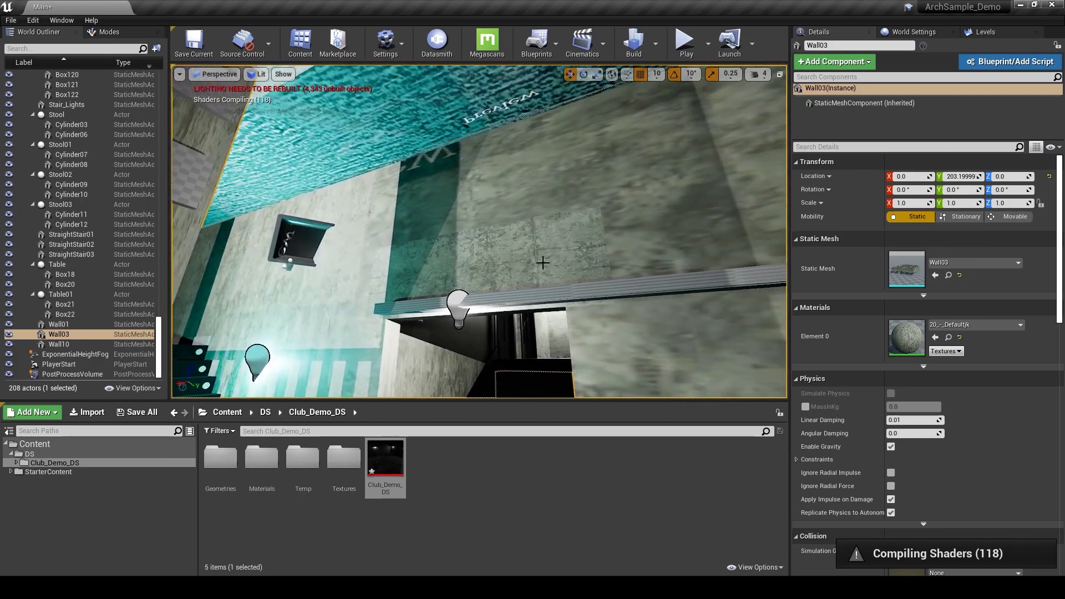
right_drag(593, 175, 580, 247)
right_drag(498, 225, 466, 233)
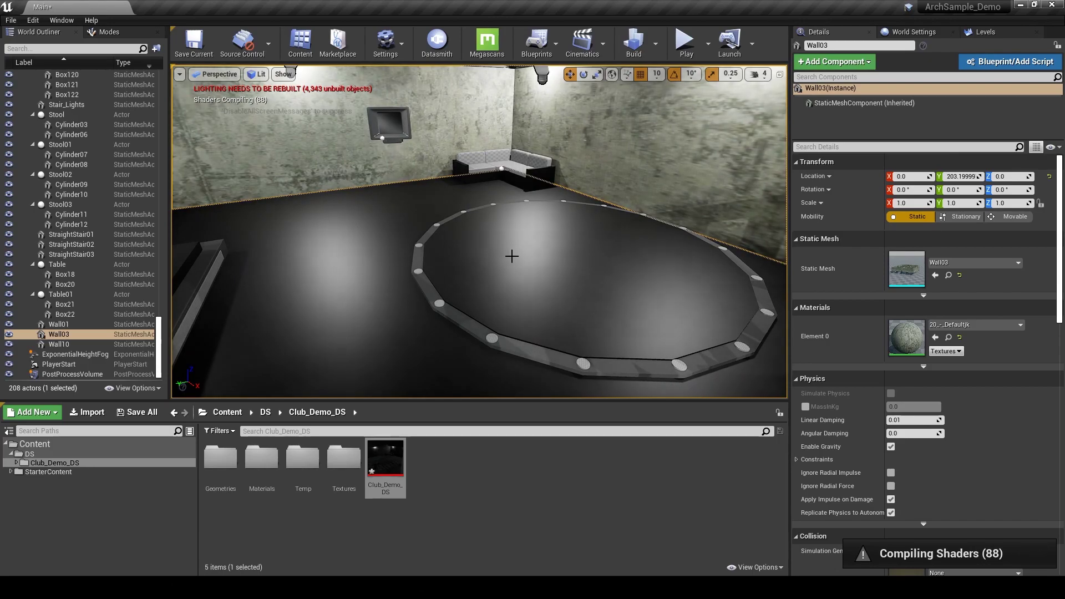
Apply the starter content material M_Brick_Clay_Old to the circular dance floor and the surrounding main floor
click(494, 269)
click(48, 472)
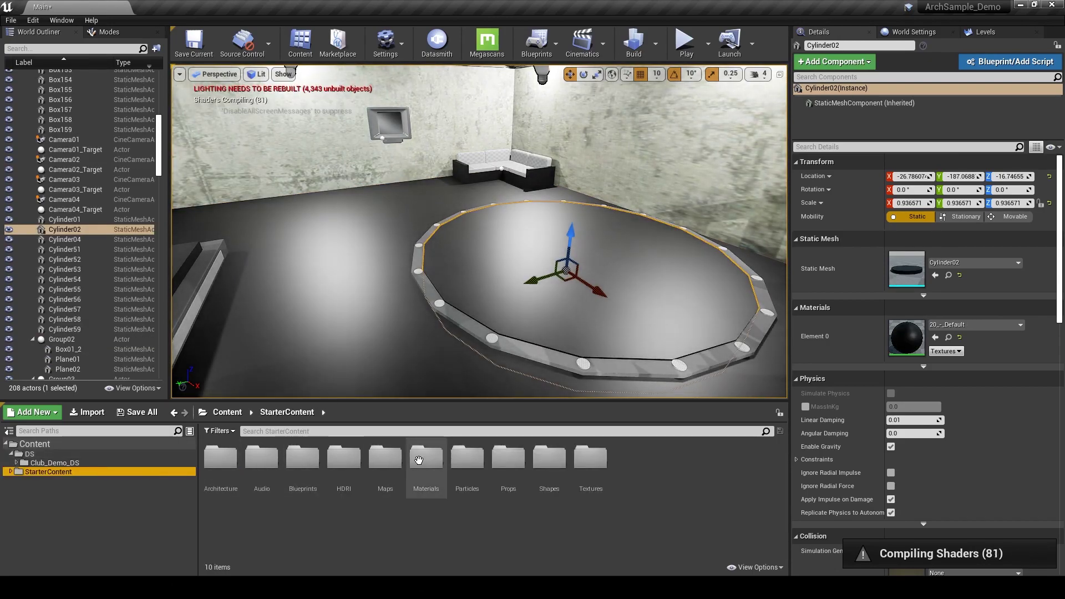
double_click(422, 460)
drag(426, 458, 371, 307)
drag(428, 493, 520, 259)
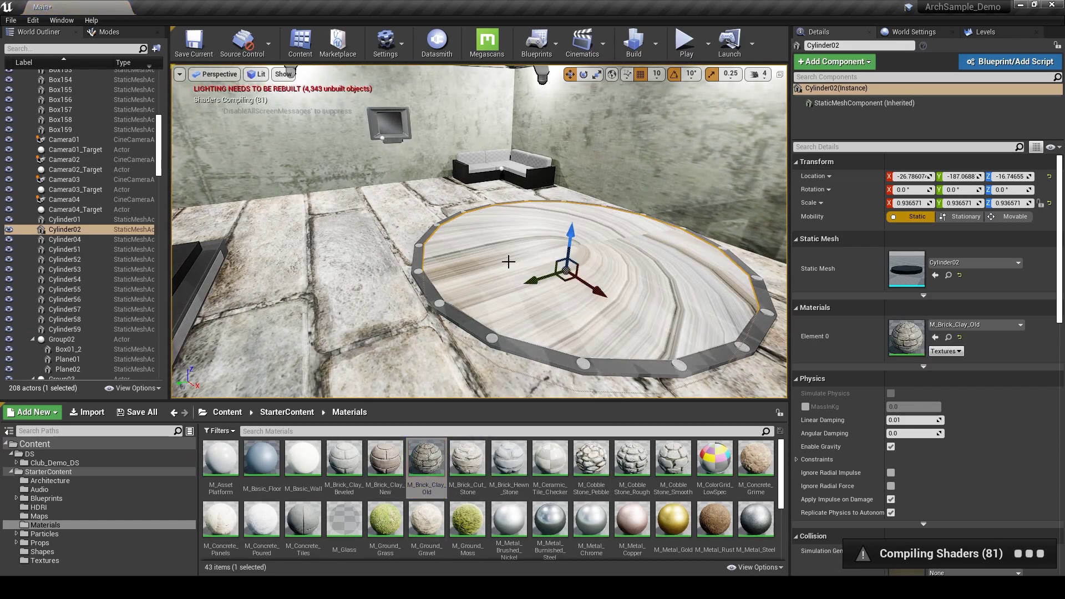
Compare the brick texture mapping on the main floor with that on the circular dance floor
right_drag(506, 262, 483, 237)
click(528, 239)
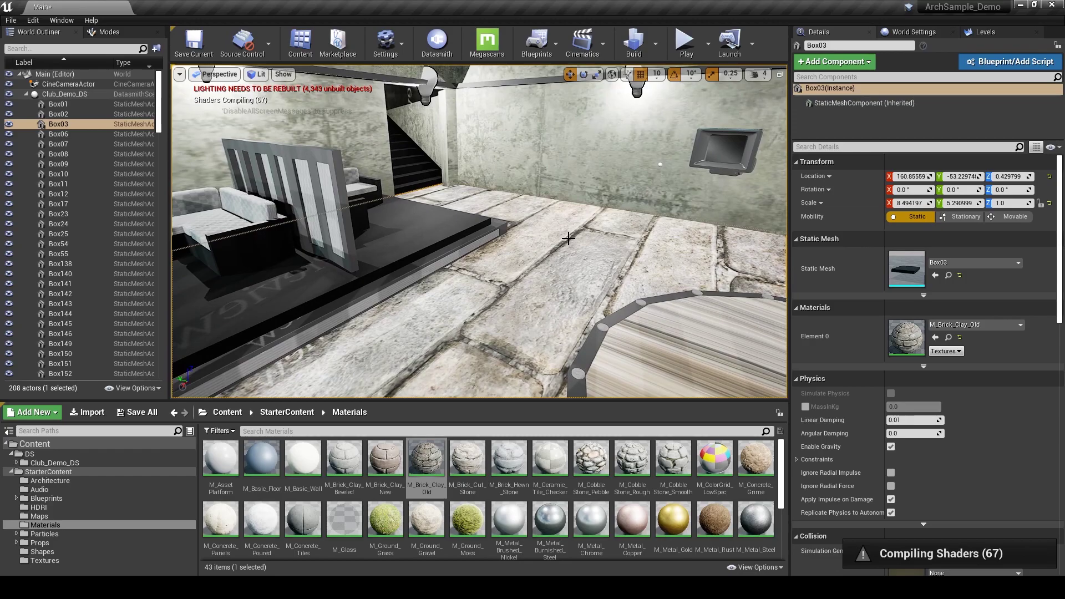
right_drag(566, 235, 300, 226)
right_drag(638, 224, 540, 247)
click(411, 262)
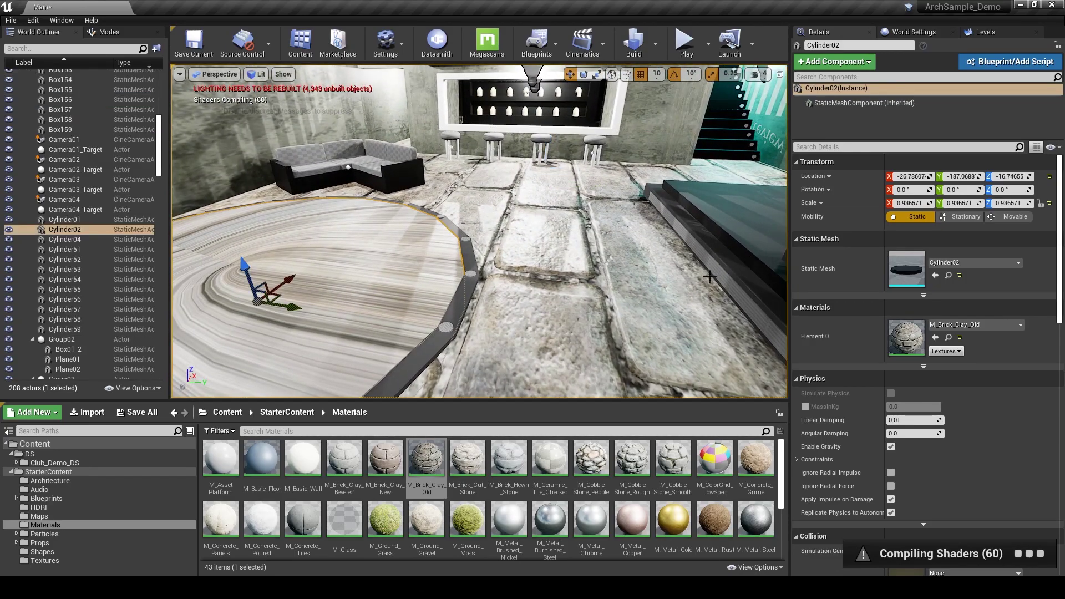
Examine UV channels 0 and 1 of the Cylinder02 static mesh in its mesh editor
double_click(912, 276)
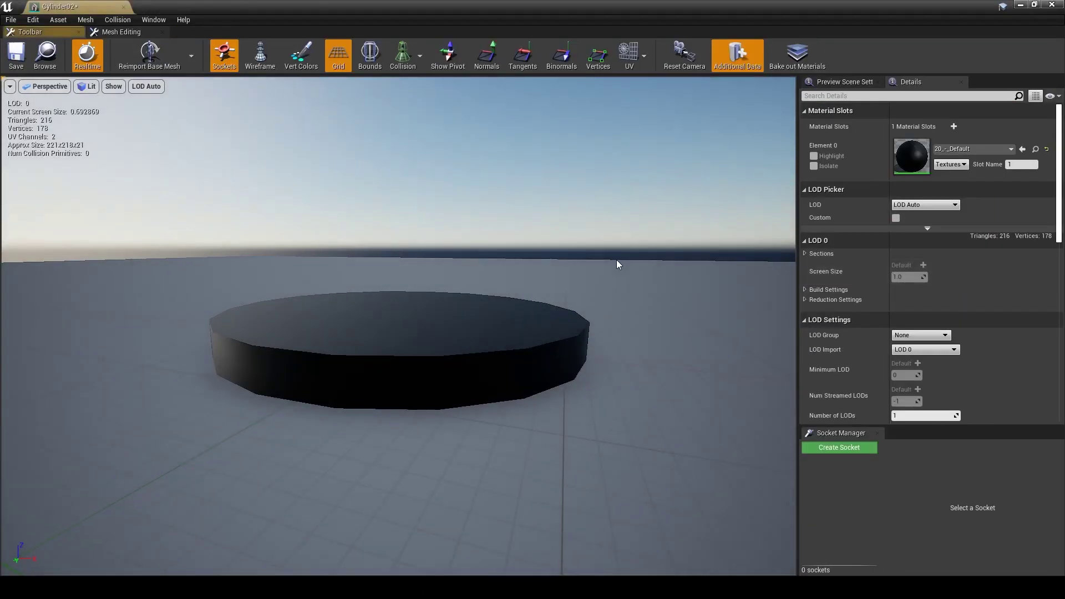
click(644, 57)
click(639, 91)
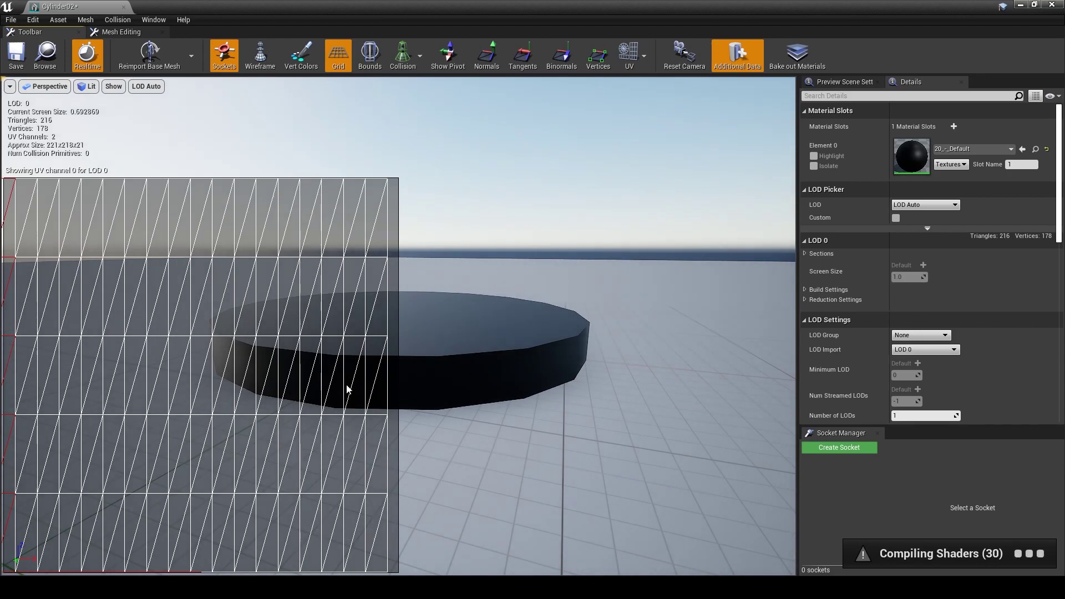
click(643, 56)
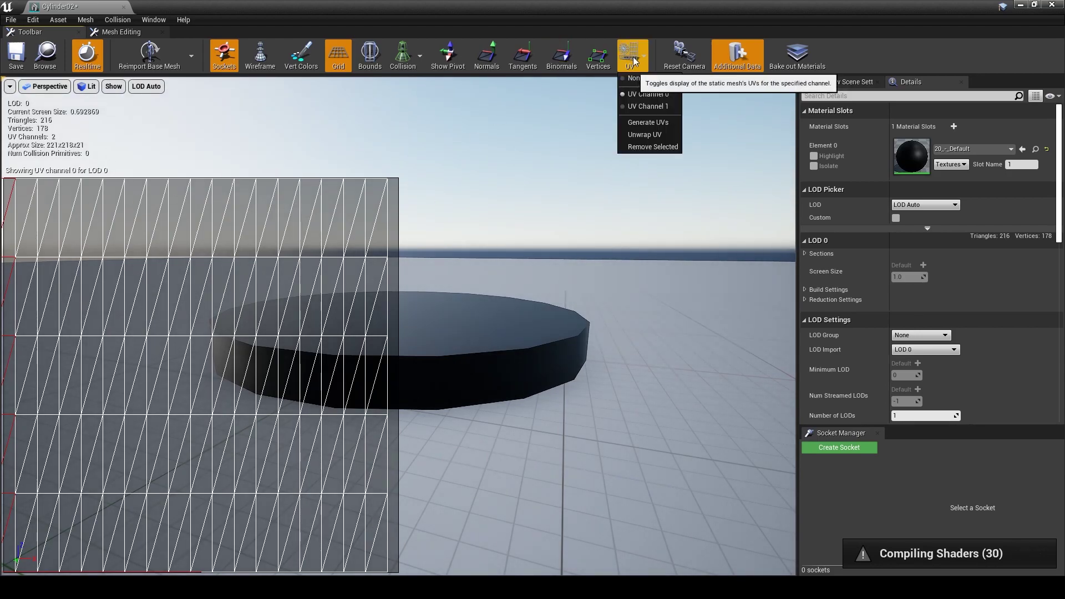
click(638, 105)
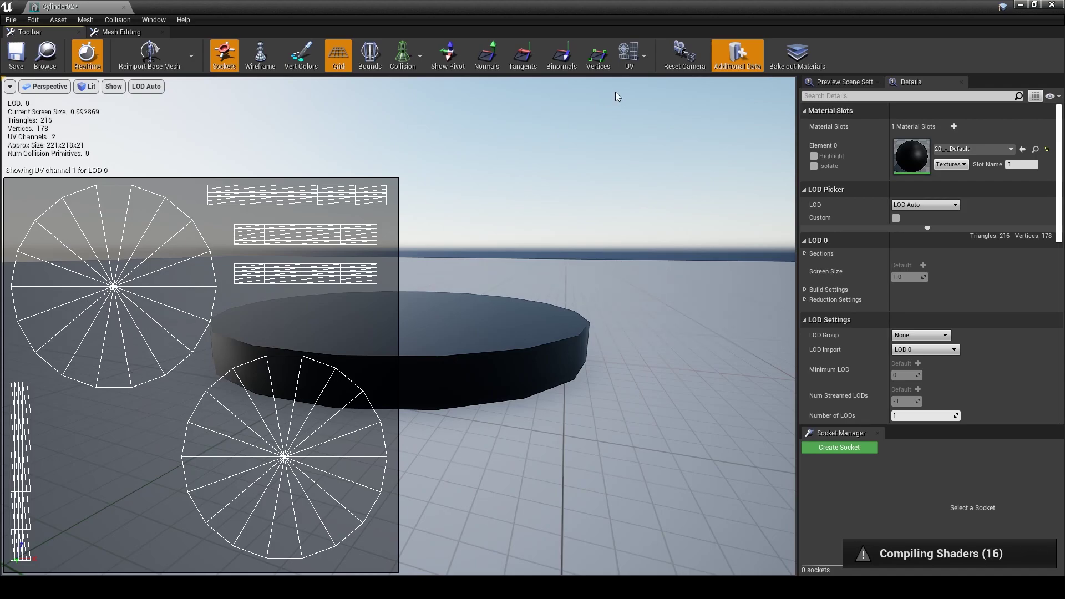
click(644, 54)
click(644, 92)
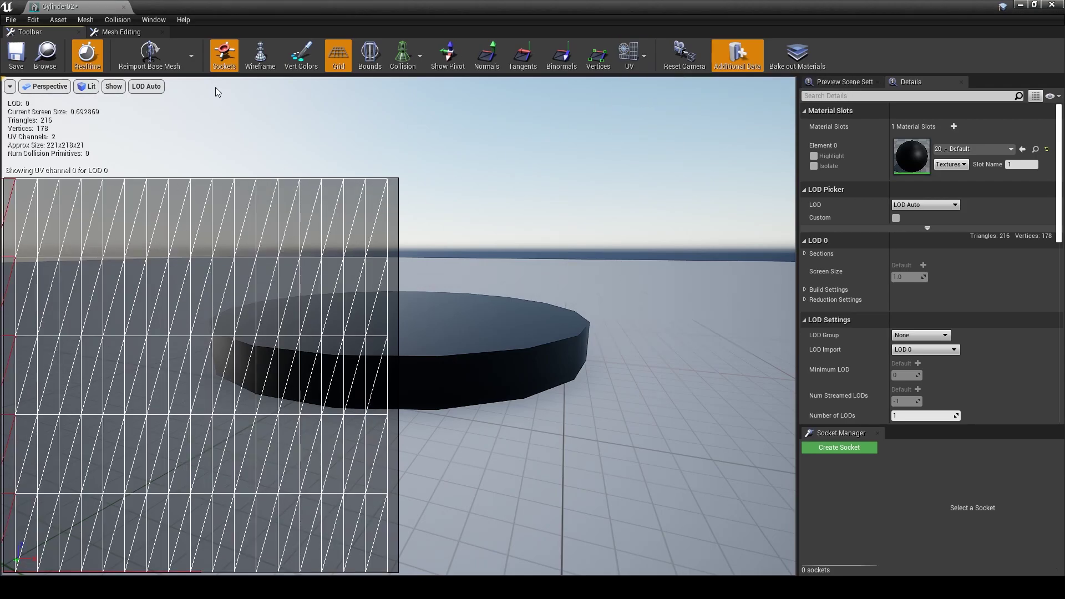
click(123, 7)
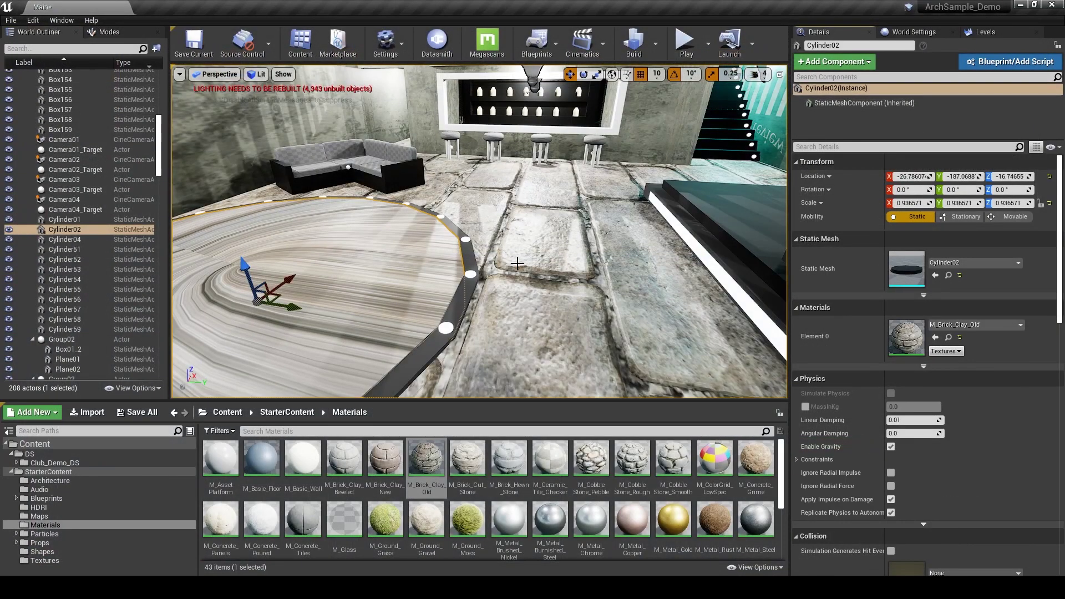
Frame the circular dance floor and undo the brick material assignments on both floors
key(f)
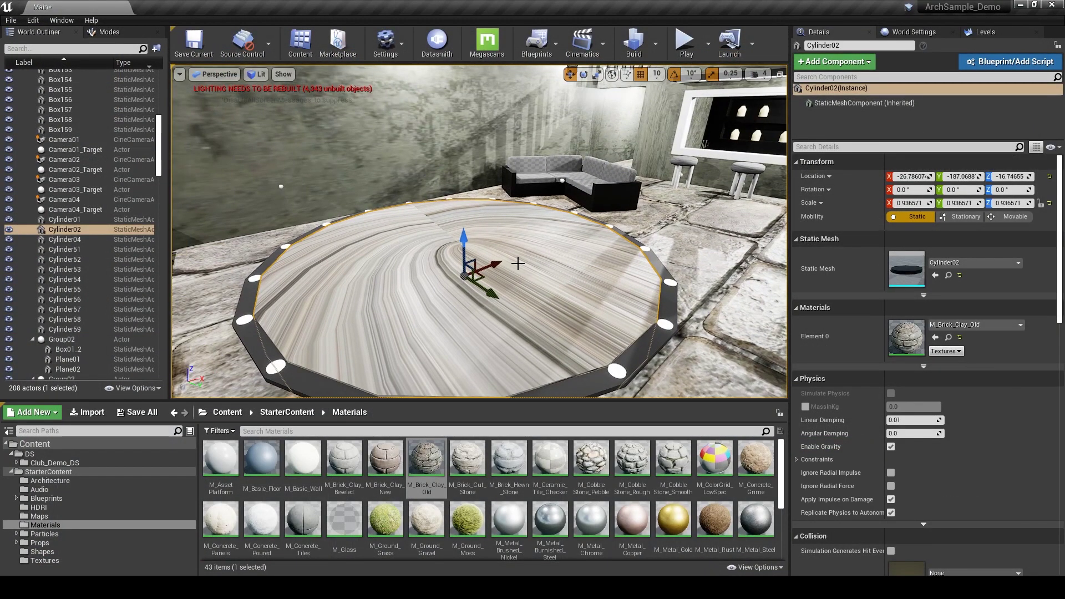
right_drag(544, 253, 727, 237)
key(ctrl+z)
key(ctrl+z)
key(ctrl+z)
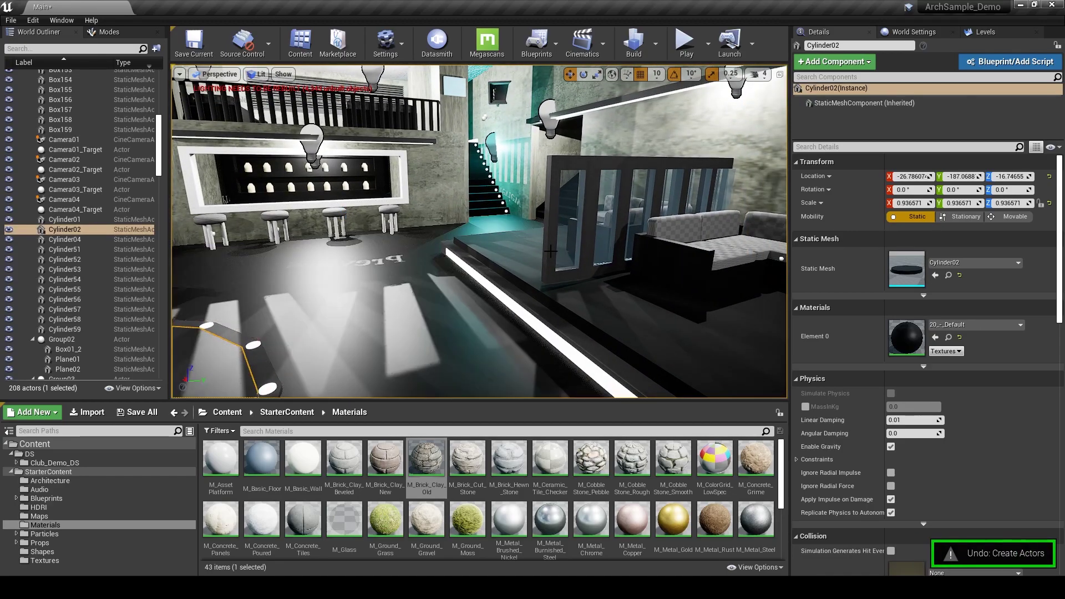
Look over the bar, balcony and staircases with their imported materials and lighting
click(494, 289)
right_drag(493, 289, 549, 251)
key(w)
key(w)
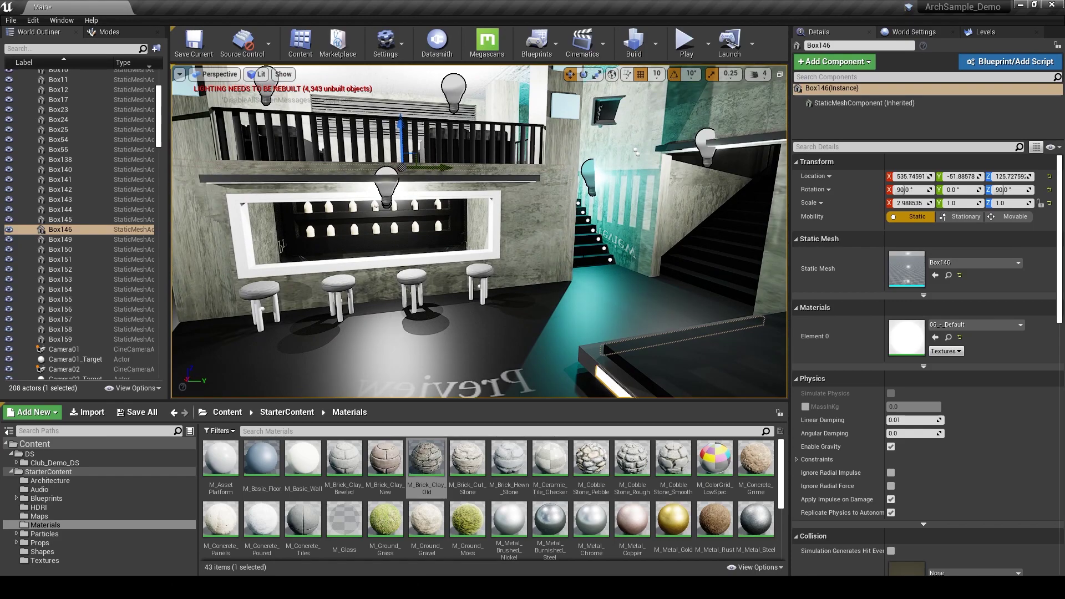
scroll(534, 182, down, 5)
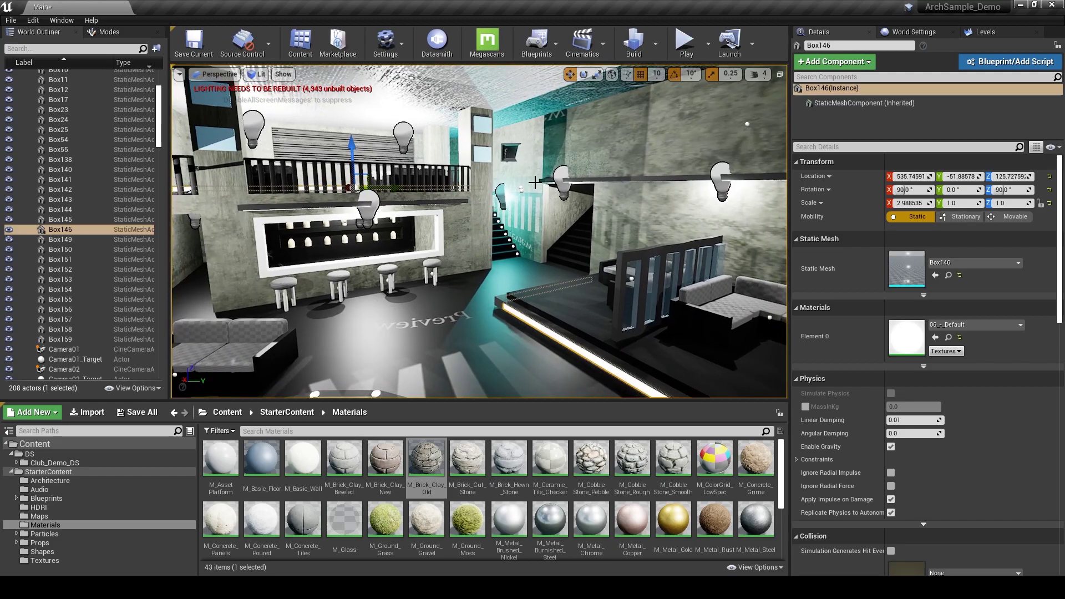
Inspect the imported point lights Omni03 and Omni05 along the wall ledge near the seating area
click(564, 182)
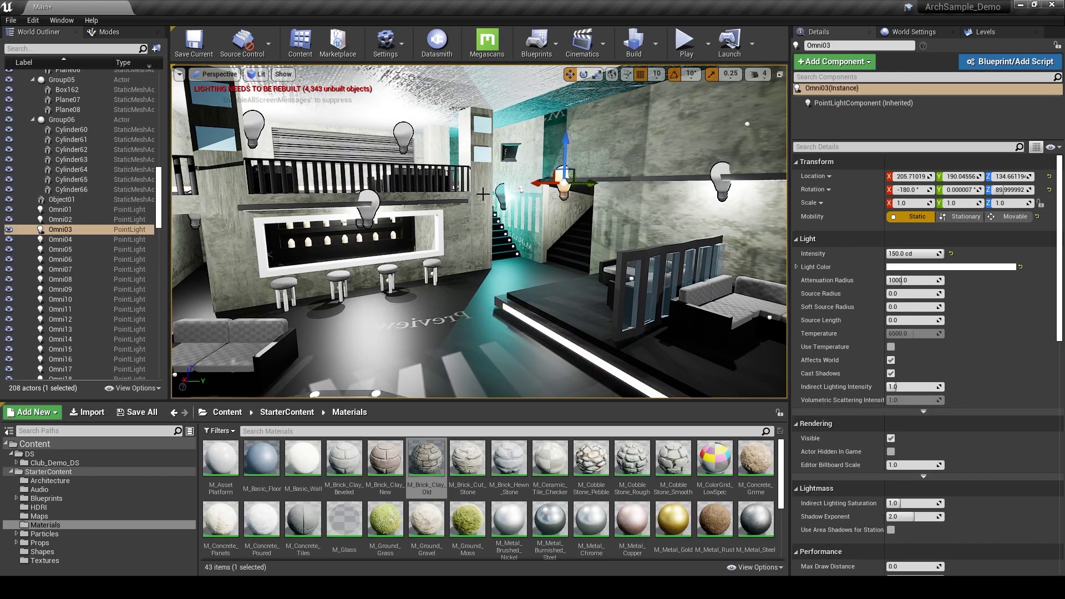
right_drag(509, 181, 681, 167)
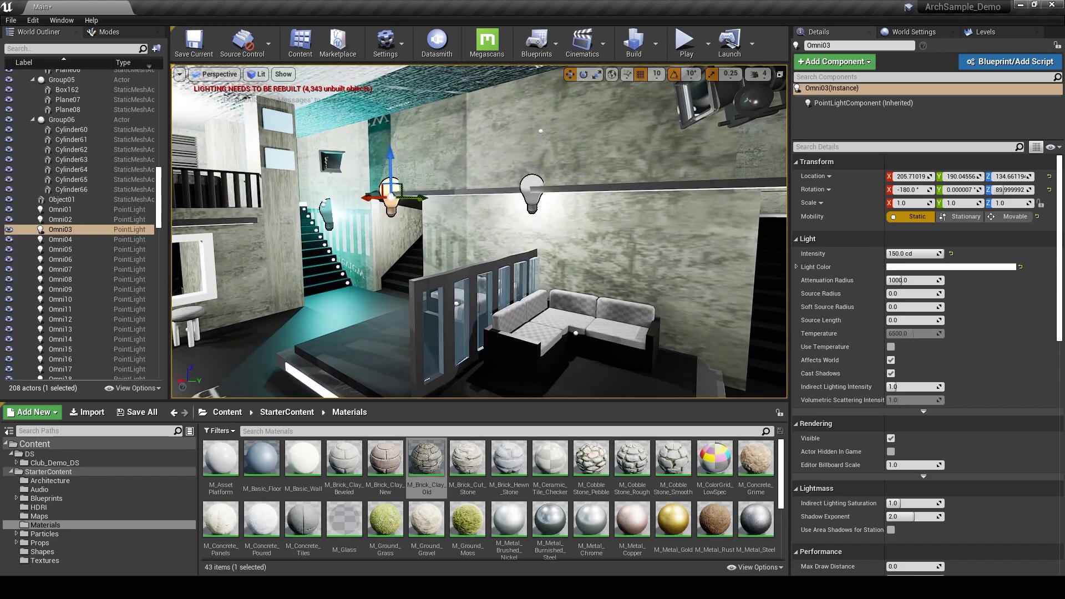
click(532, 190)
key(f)
click(458, 226)
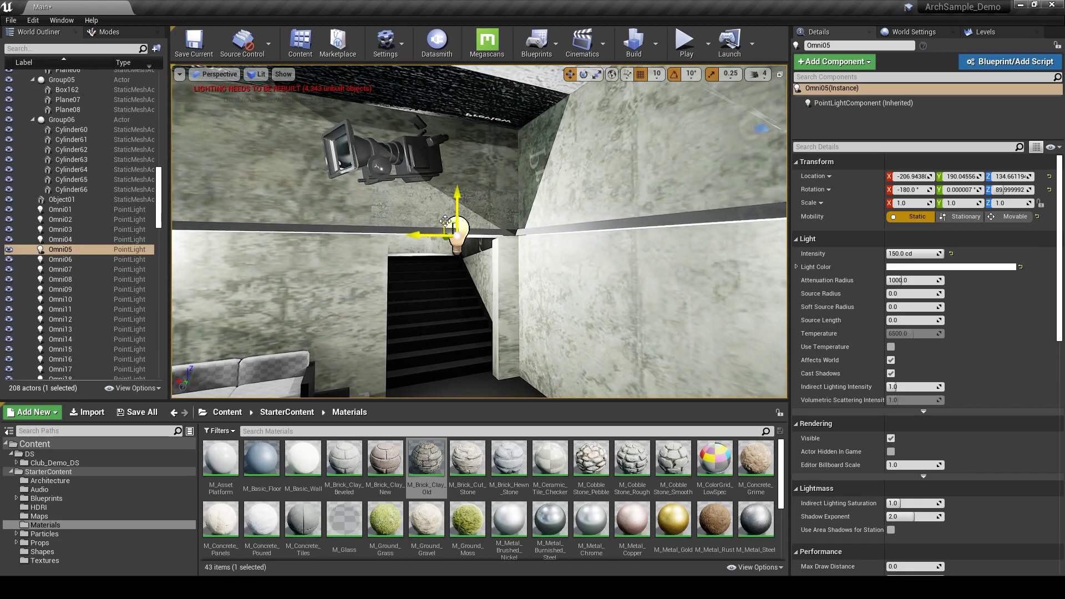
key(f)
Inspect the white Box146 strip in the upper lounge, then view the bar and staircases
click(385, 237)
right_drag(385, 237, 622, 227)
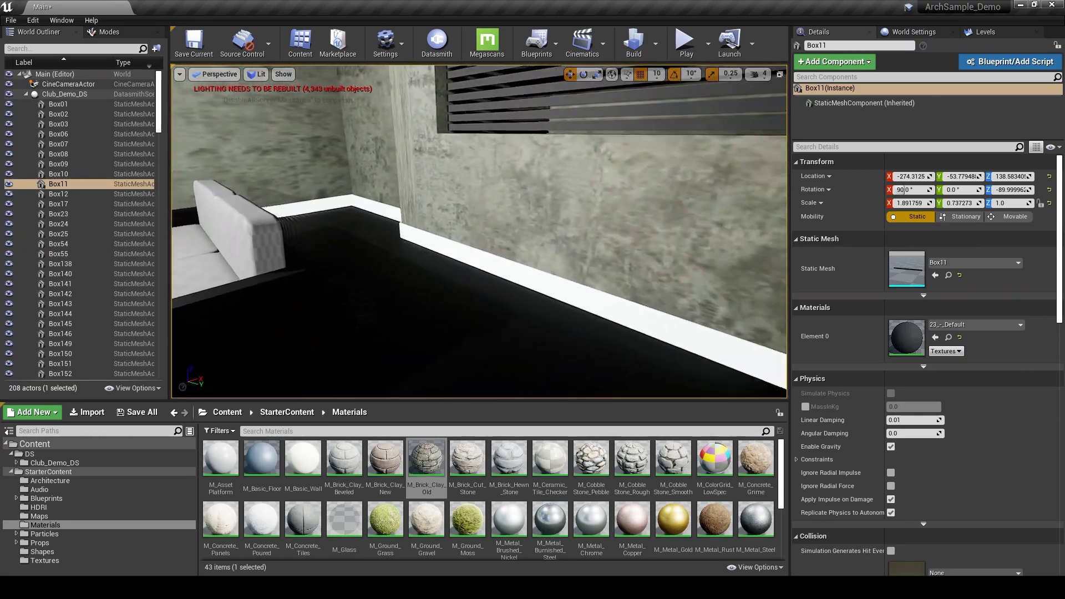
click(426, 237)
key(f)
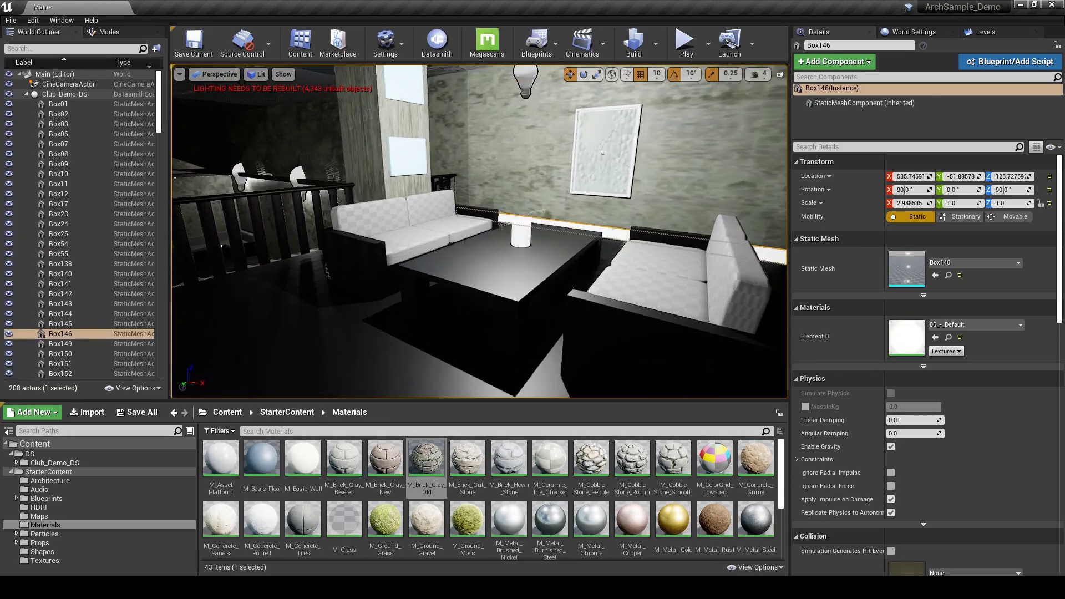
alt+drag(457, 222, 693, 227)
right_drag(461, 214, 469, 219)
right_drag(552, 237, 552, 241)
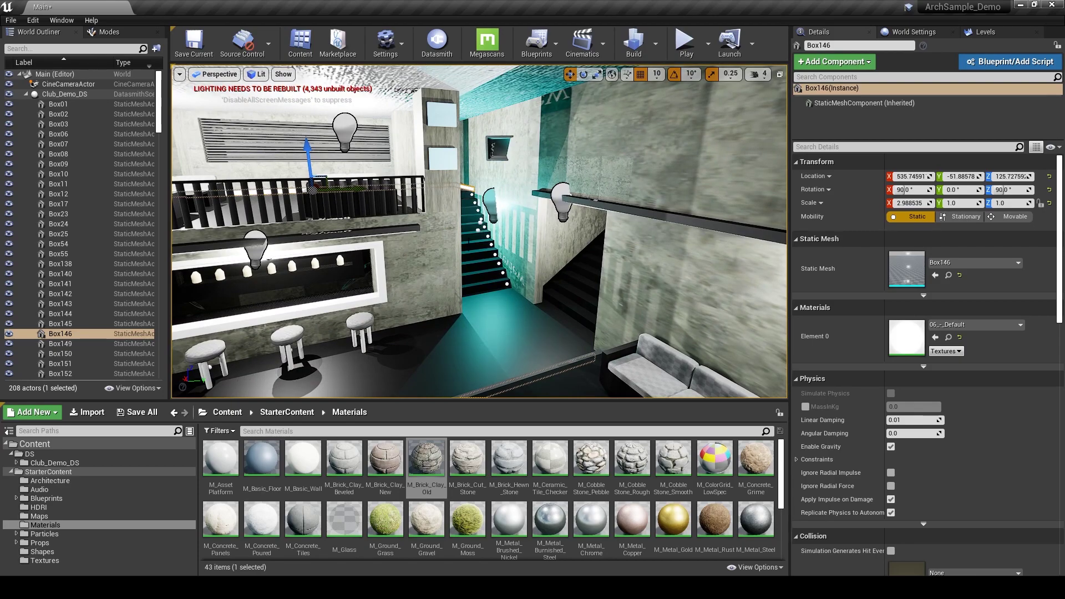
Brighten the viewport exposure through the view mode settings and check the bar and staircases with editor icons hidden
click(258, 75)
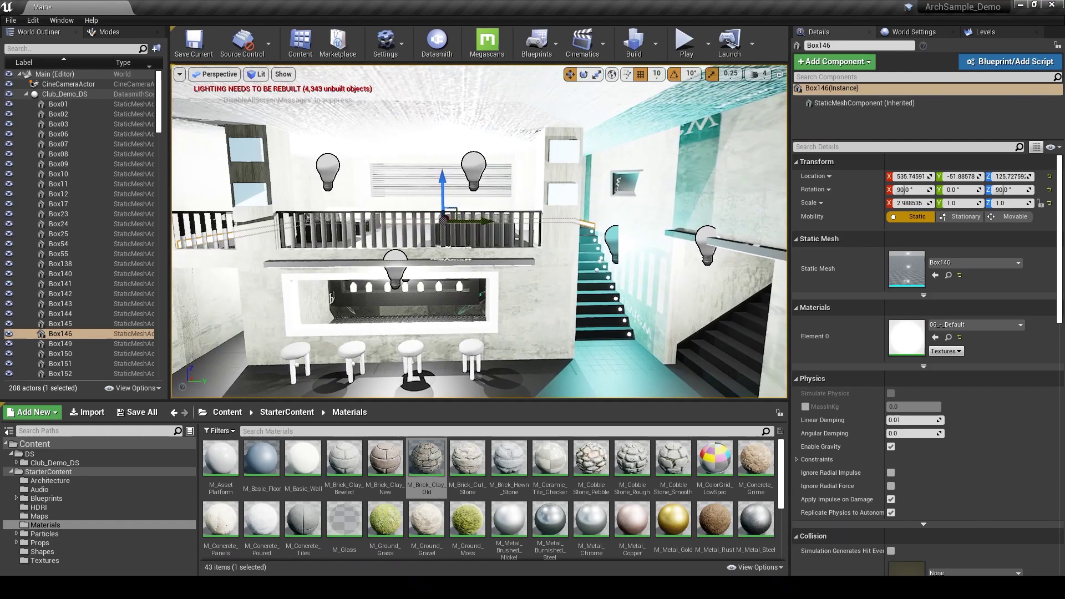
right_drag(555, 213, 562, 215)
key(g)
key(w)
right_drag(565, 157, 635, 172)
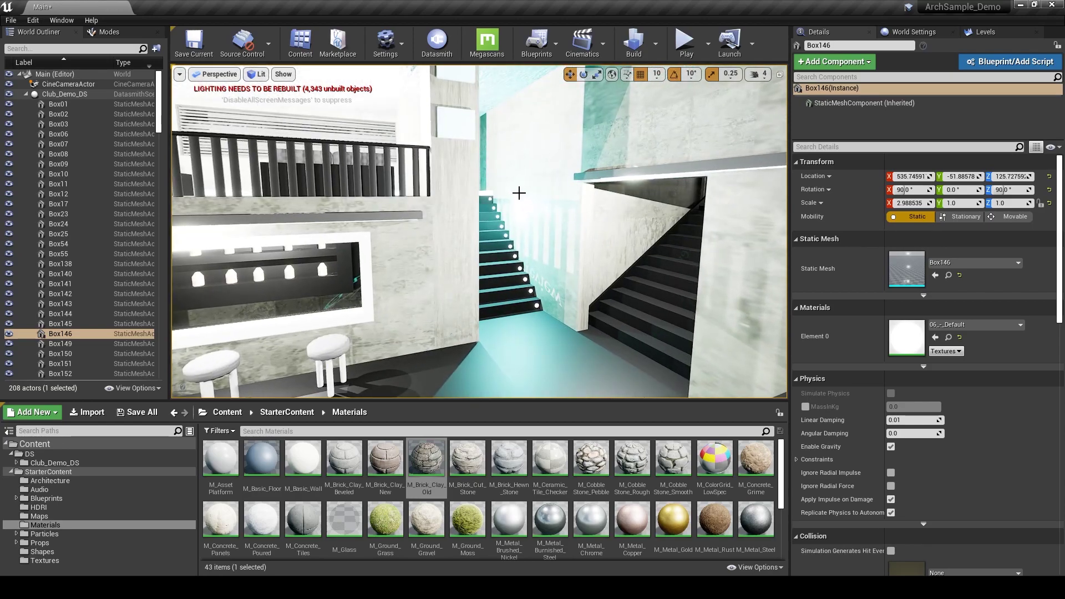
right_drag(515, 186, 496, 191)
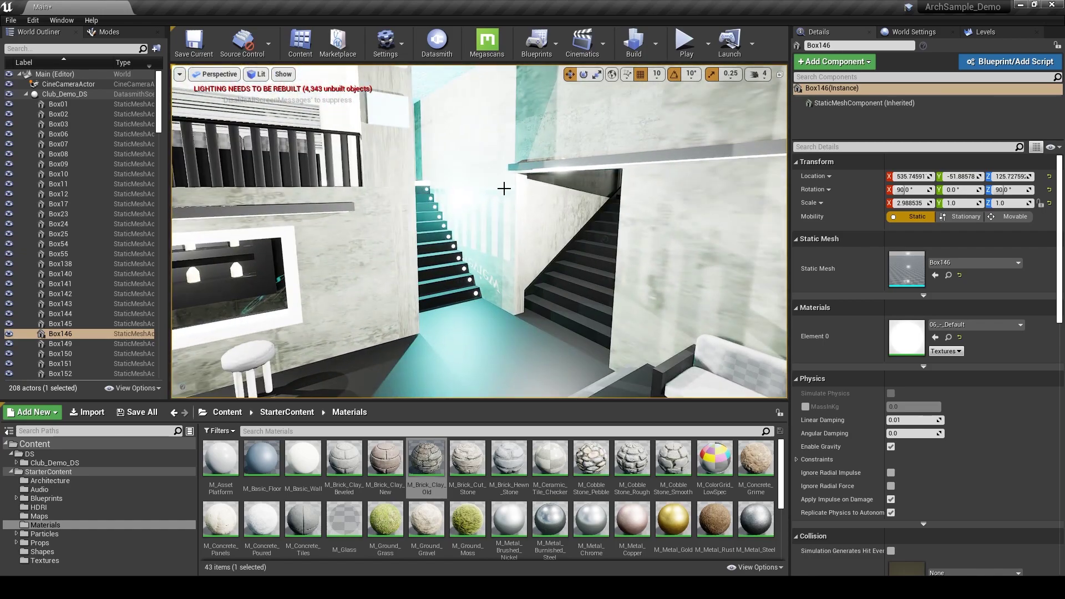
key(g)
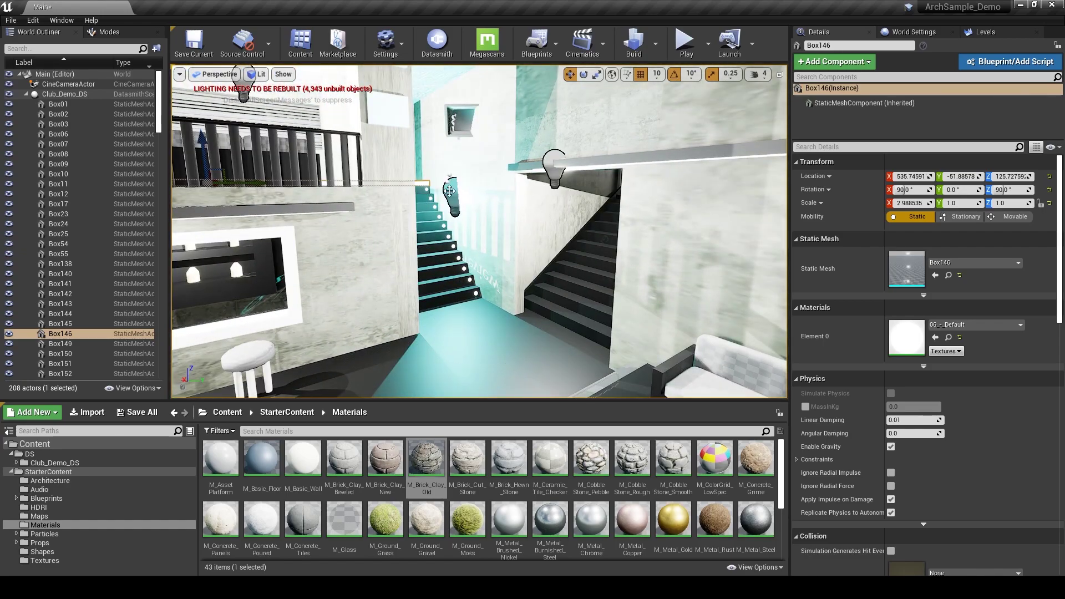
Check the intensity and colour of the point lights by the staircase, above the bar and on the balcony
click(450, 191)
key(f)
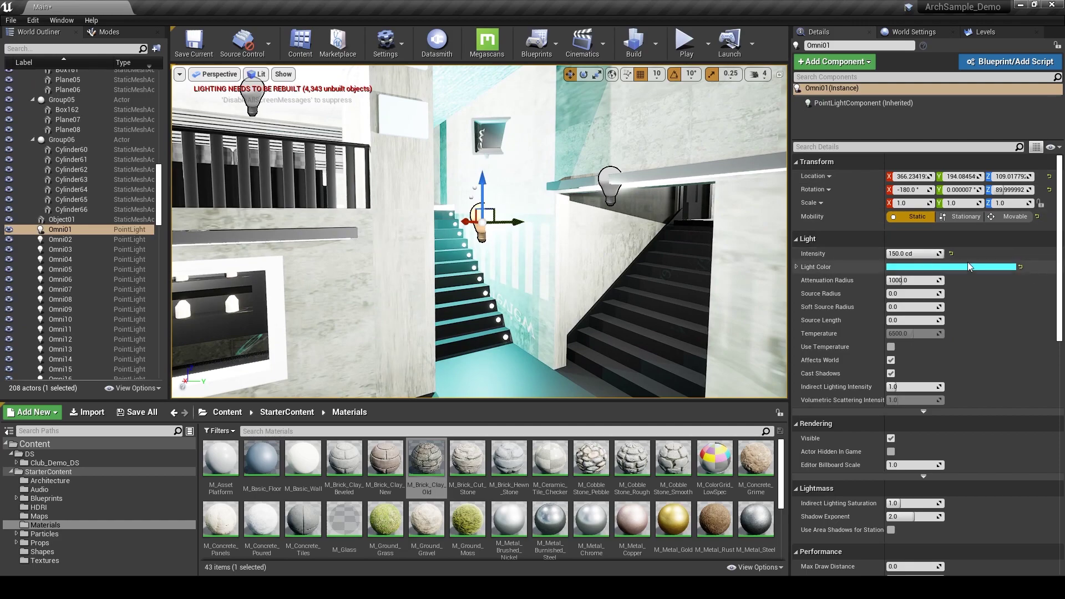
right_drag(534, 216, 533, 216)
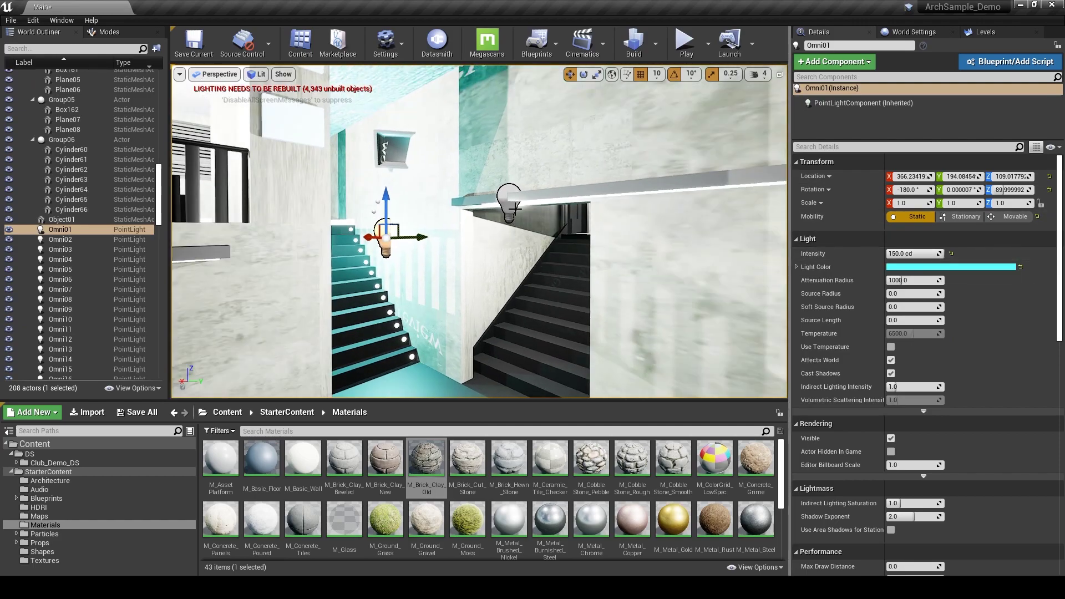
click(515, 207)
key(f)
click(333, 237)
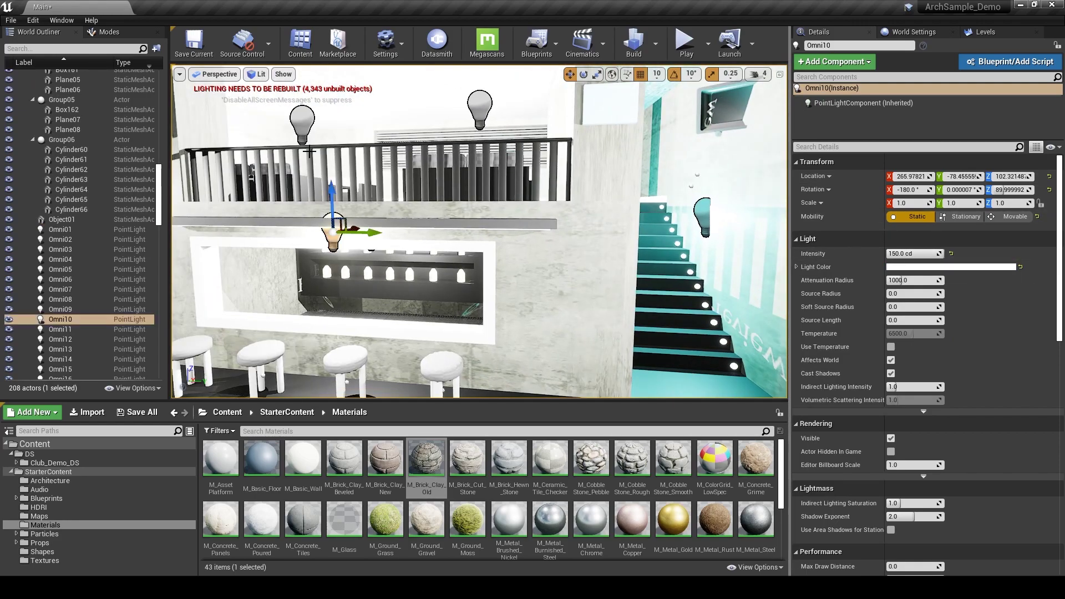
click(302, 119)
key(f)
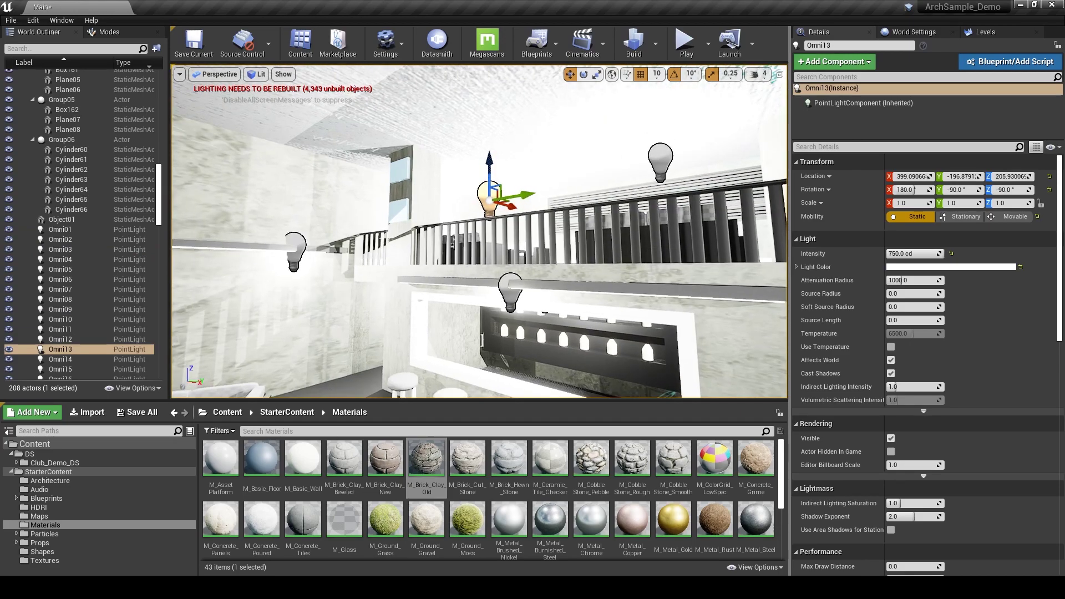
key(s)
right_drag(479, 231, 507, 282)
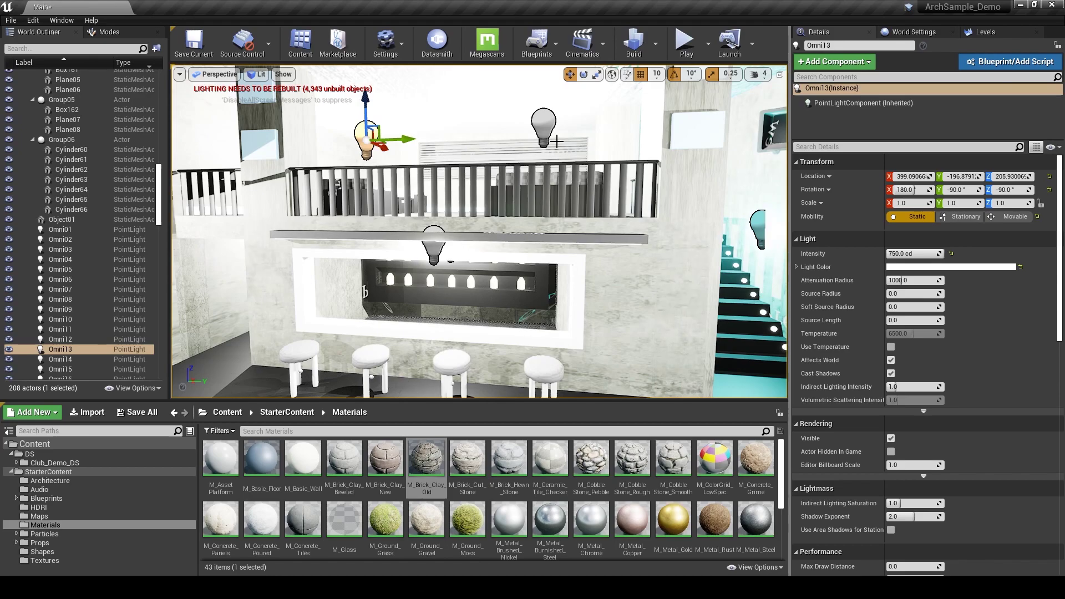
Set the intensity of all point lights from Omni01 to Omni30 to 4 cd
click(84, 223)
click(83, 227)
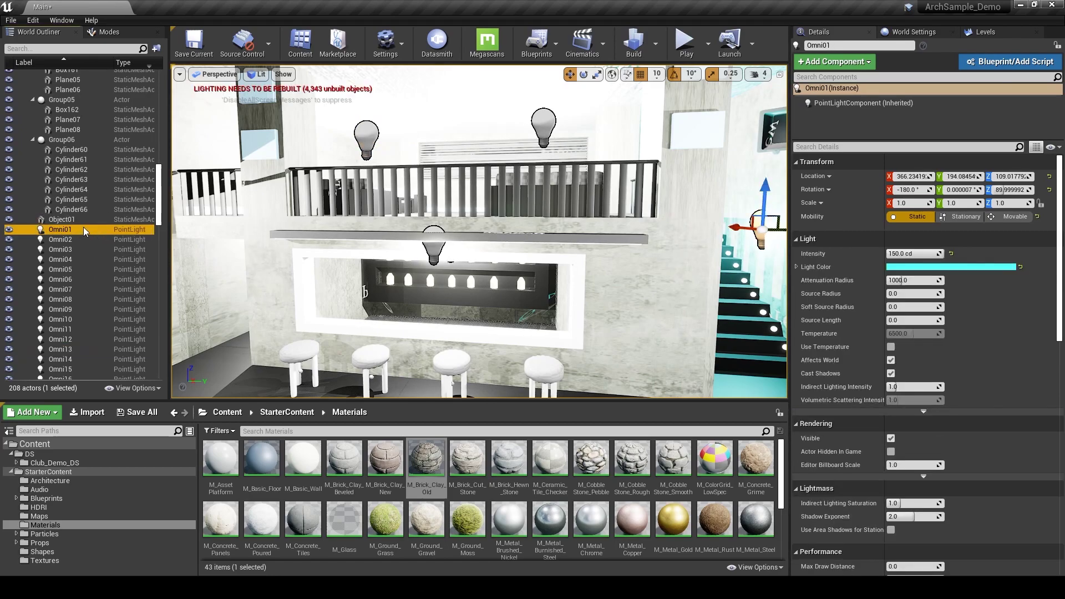
scroll(83, 244, down, 7)
scroll(83, 274, down, 3)
shift+click(78, 305)
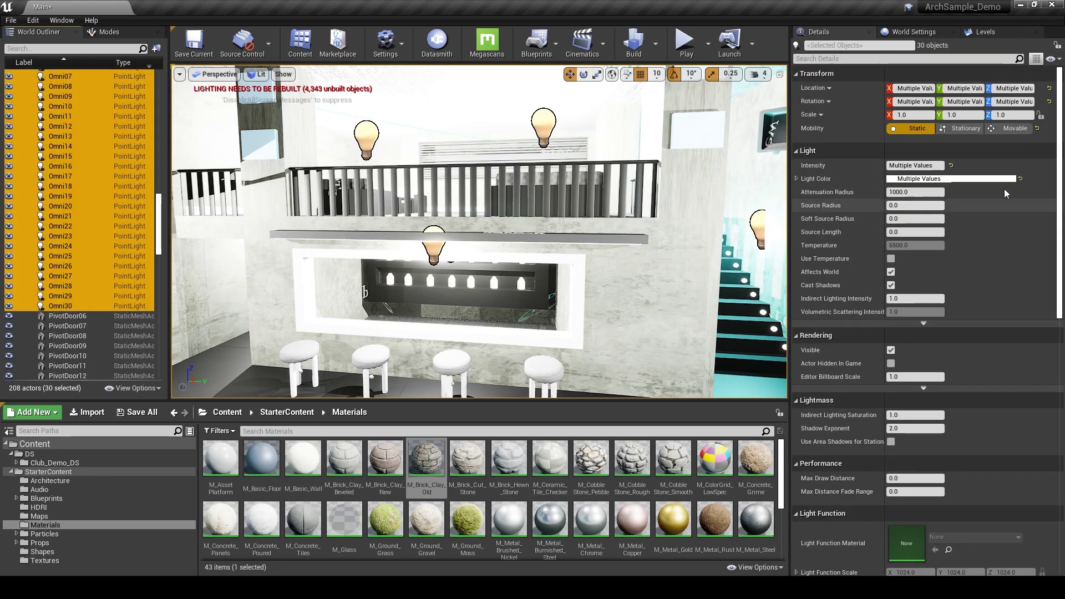
click(940, 165)
text(4)
key(Return)
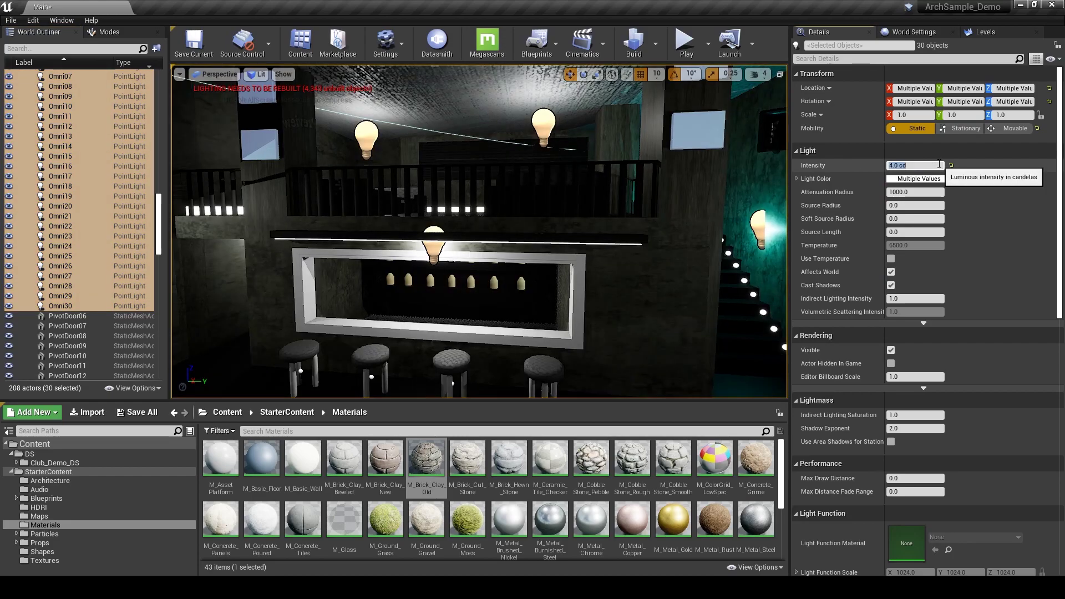
Look around the bar and balcony railing to evaluate the reduced lighting
right_drag(489, 155, 479, 145)
key(s)
key(g)
key(s)
right_drag(532, 167, 422, 166)
key(w)
right_drag(533, 166, 572, 150)
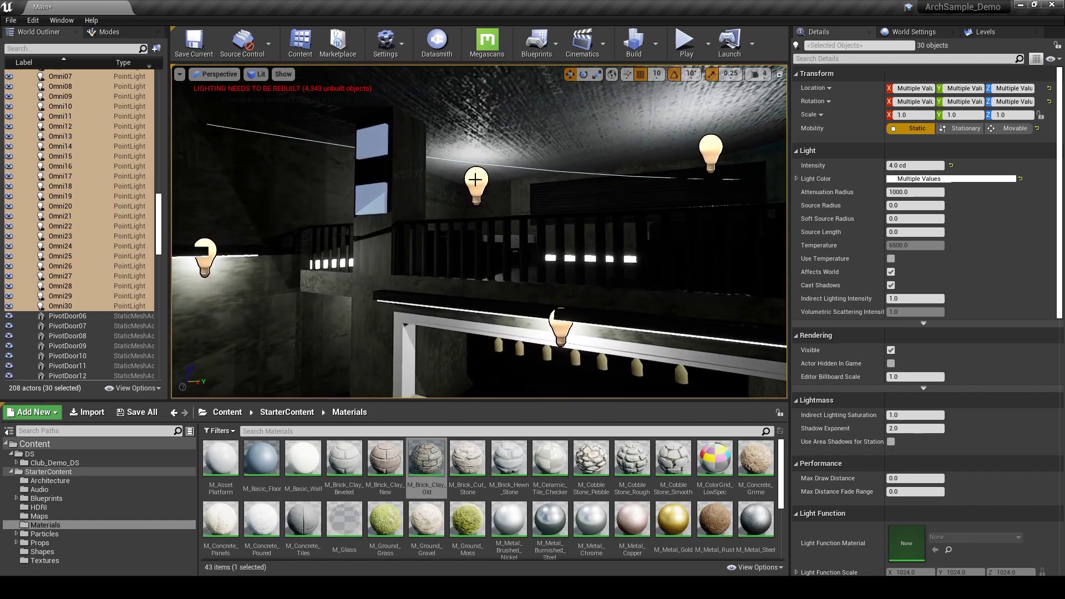
Select the balcony light Omni13 and examine the lighting in the upper lounge and the teal staircase
click(476, 181)
key(w)
right_drag(475, 181, 521, 161)
key(w)
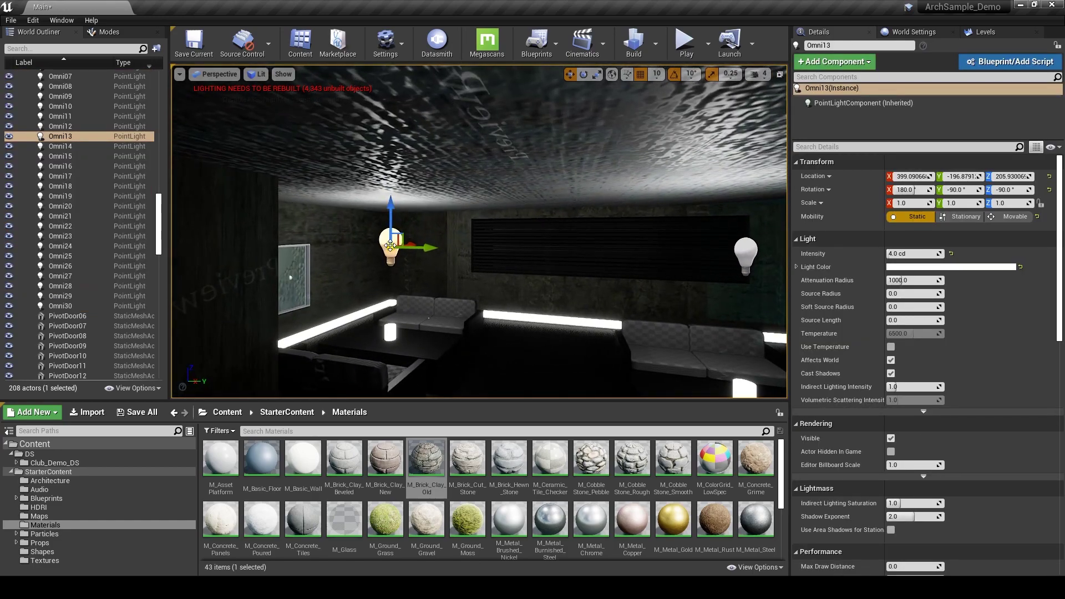
right_drag(450, 229, 405, 237)
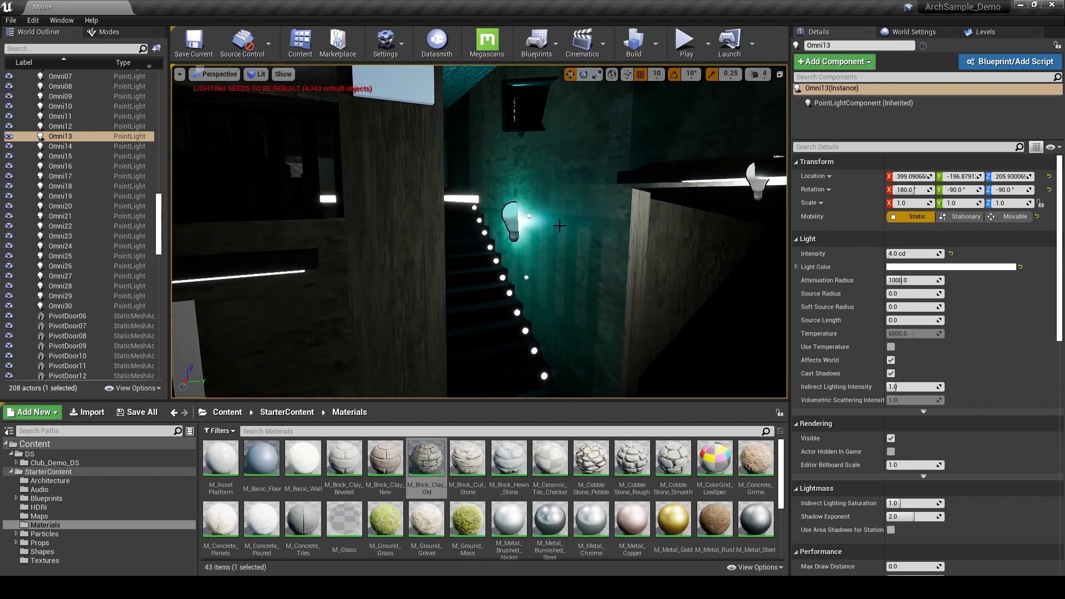
Inspect the lighting at the teal staircase, the bar and the lounge wall strip, checking point lights Omni01, Omni07 and Omni08
right_drag(560, 226, 460, 210)
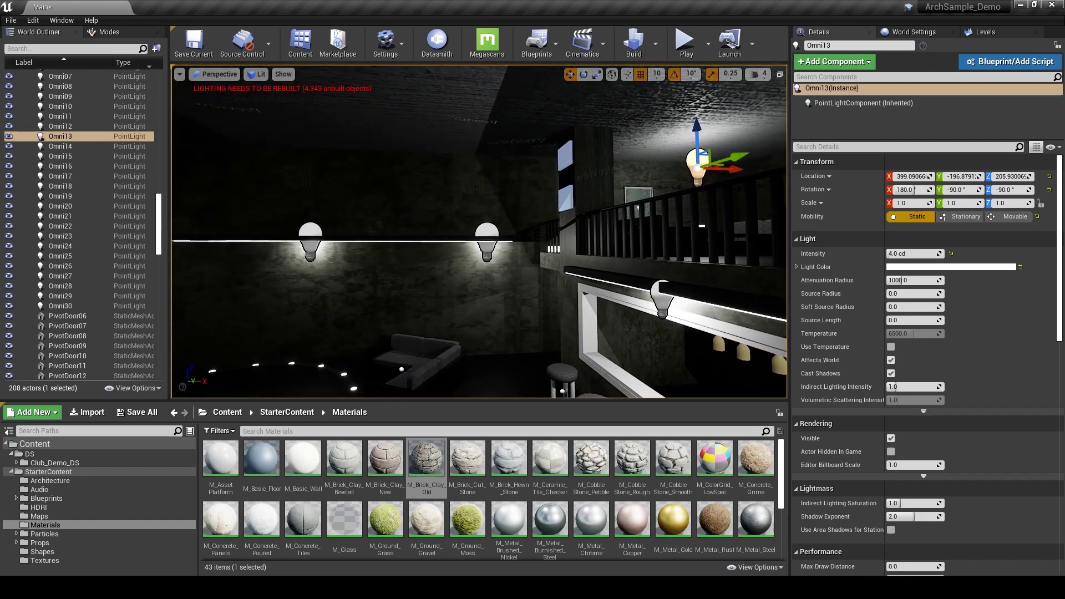
right_drag(395, 241, 563, 194)
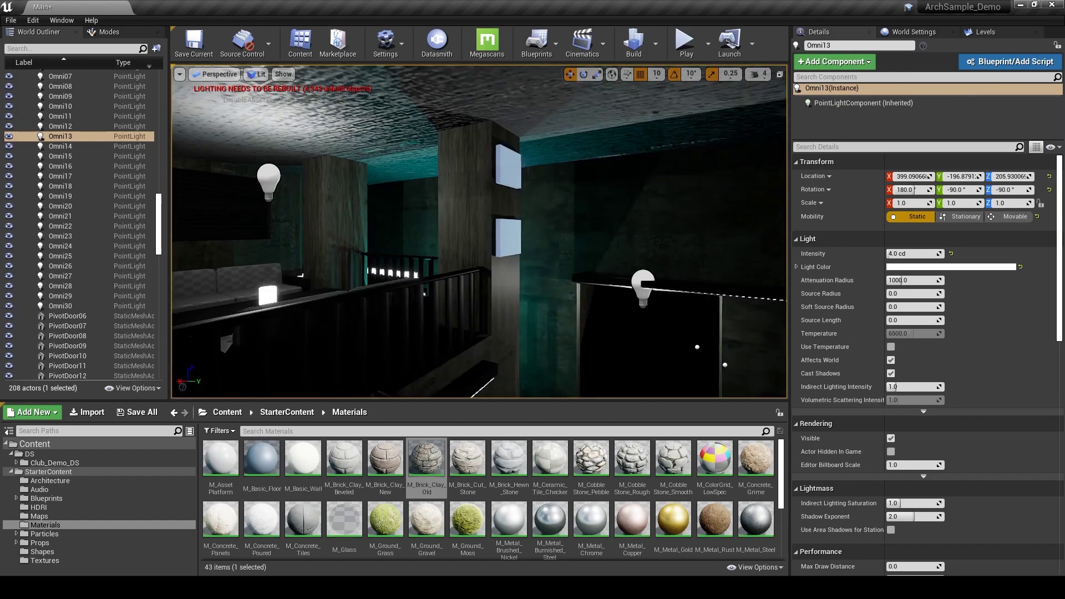
right_drag(478, 222, 449, 269)
click(476, 260)
right_drag(525, 252, 469, 241)
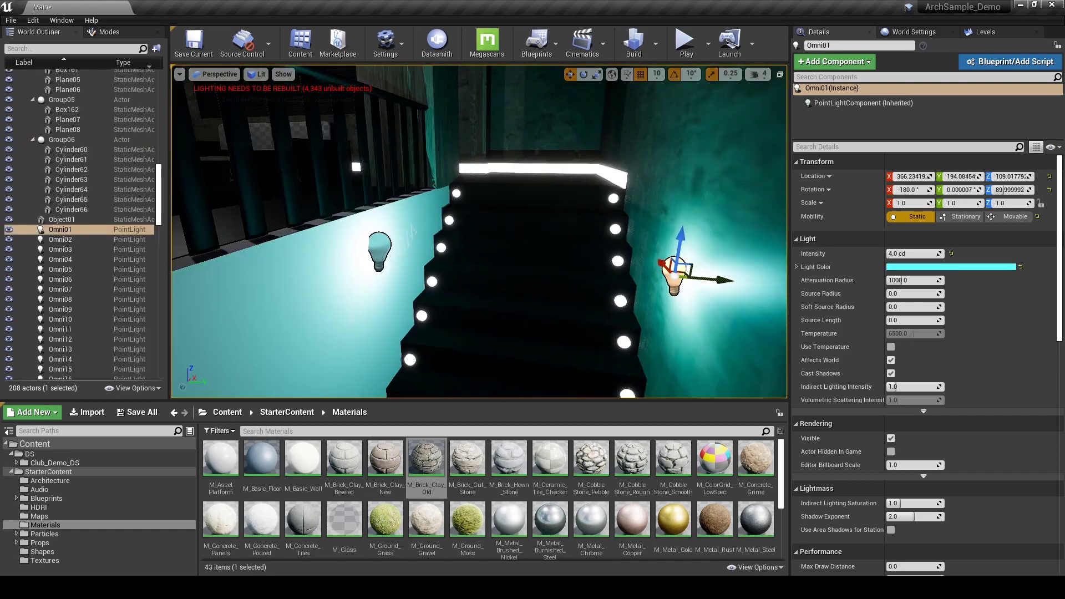
key(f)
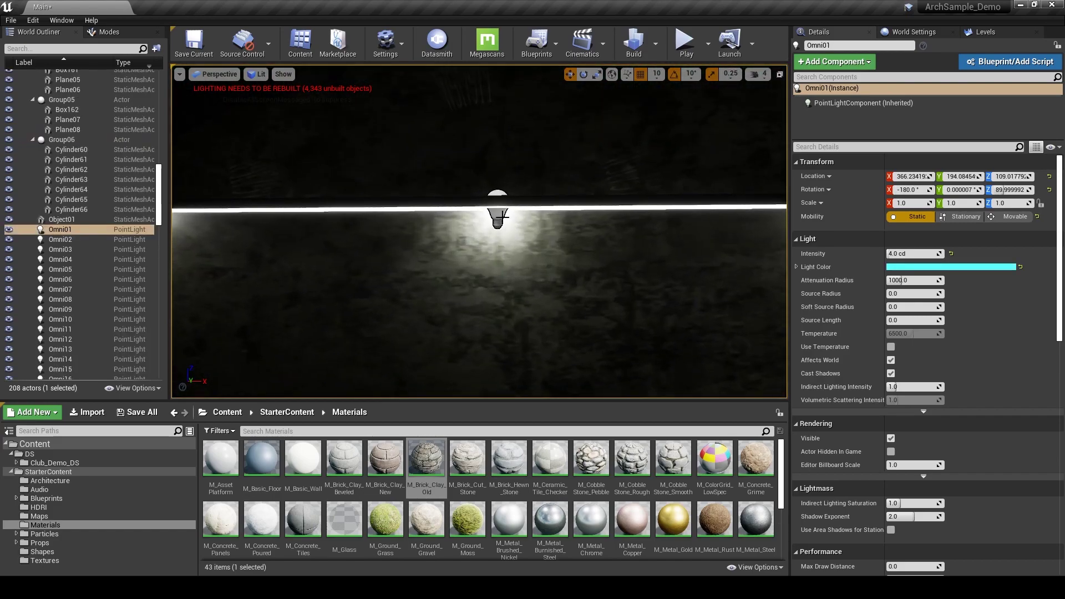
click(501, 217)
key(f)
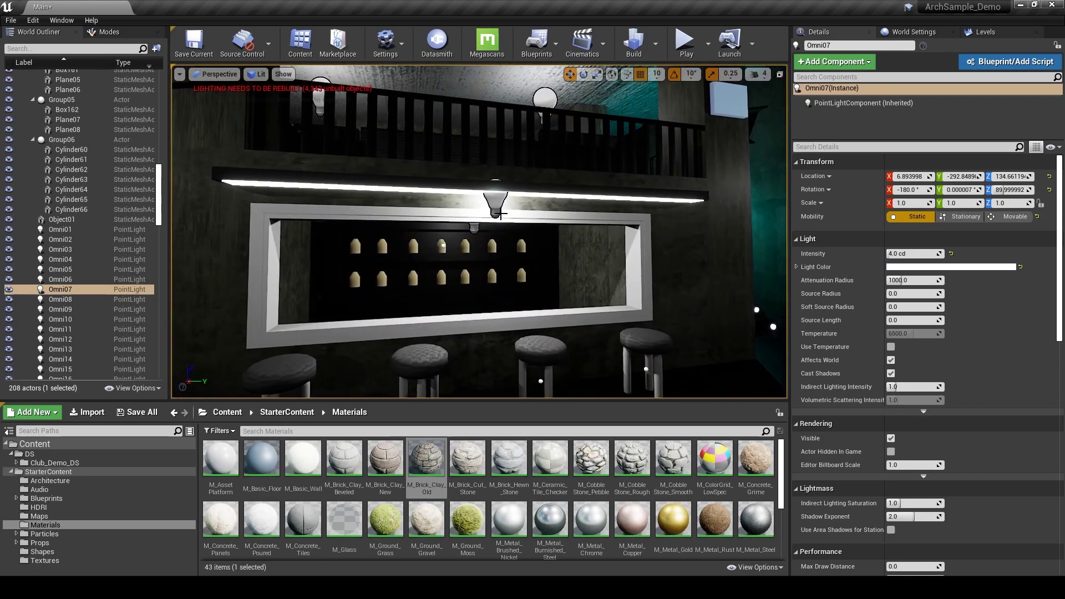
right_drag(500, 213, 303, 186)
click(601, 188)
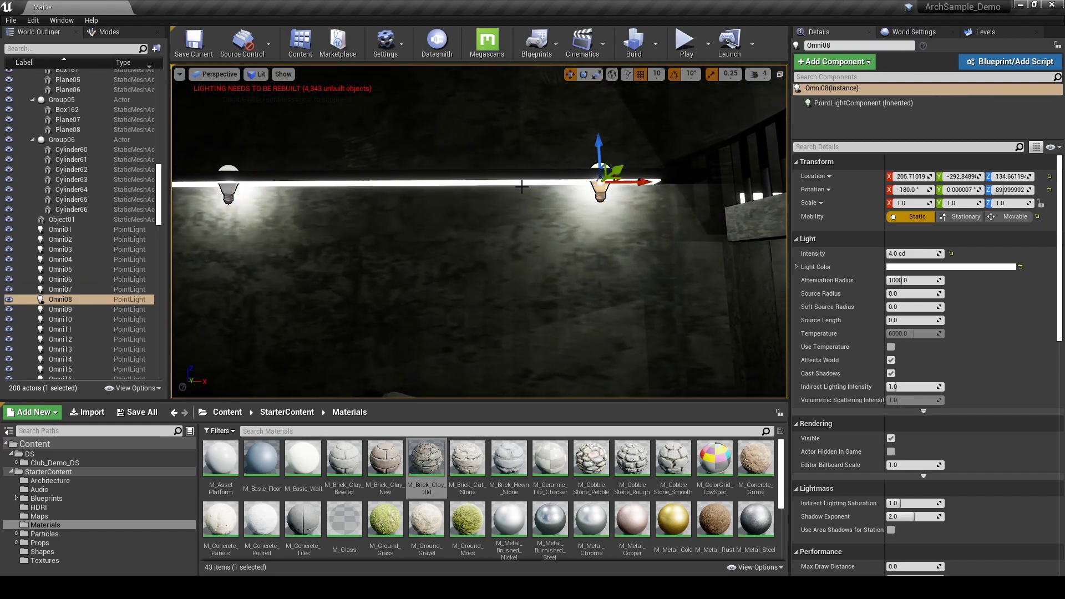
Give the wall strip's point light Omni07 a source radius of 2 and a source length of about 1577
click(214, 187)
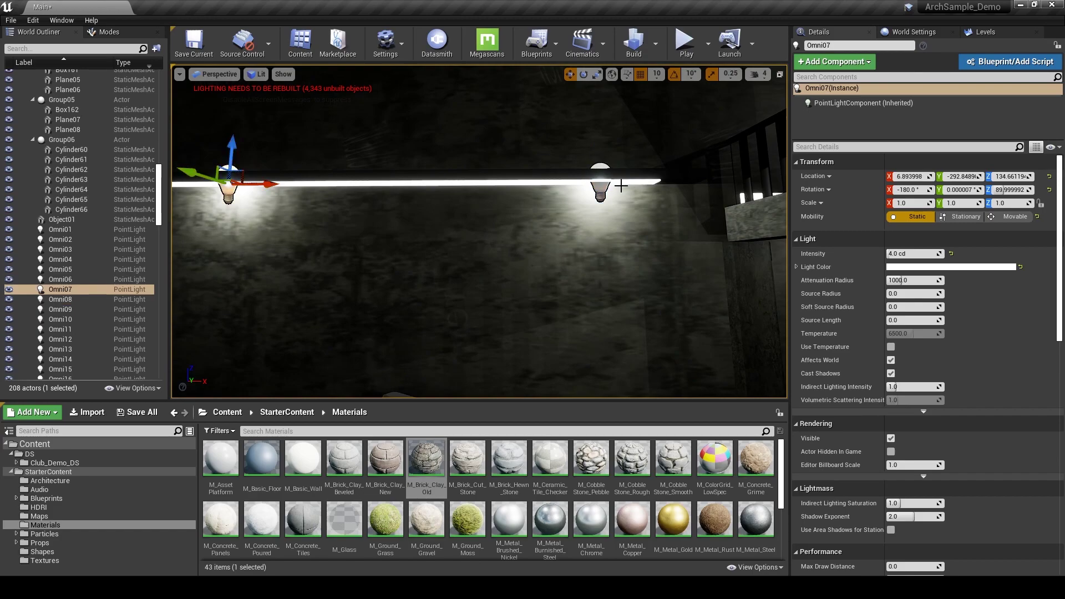
key(f)
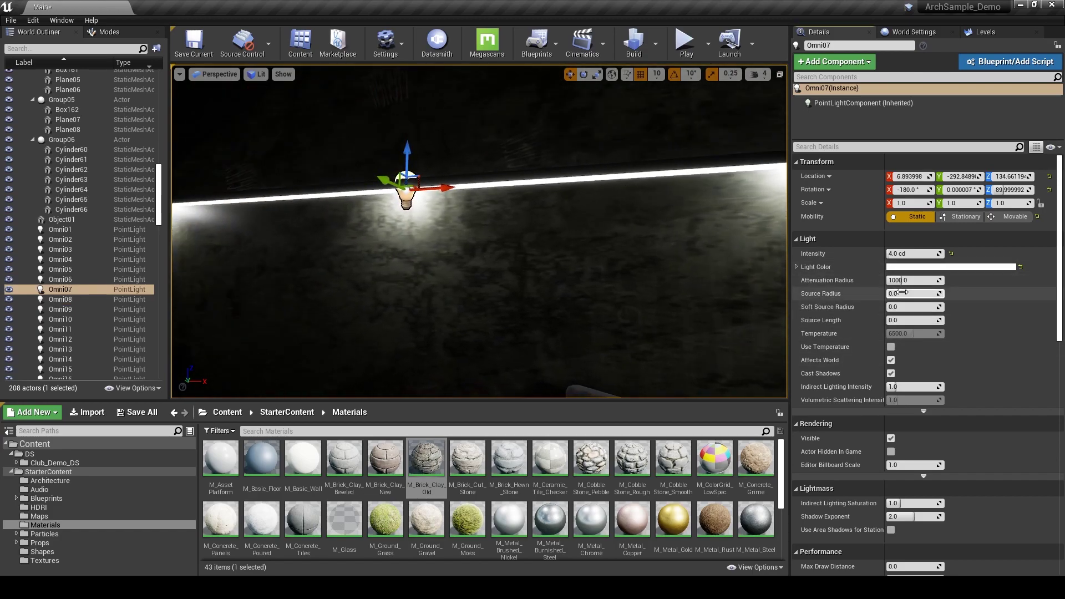
click(903, 292)
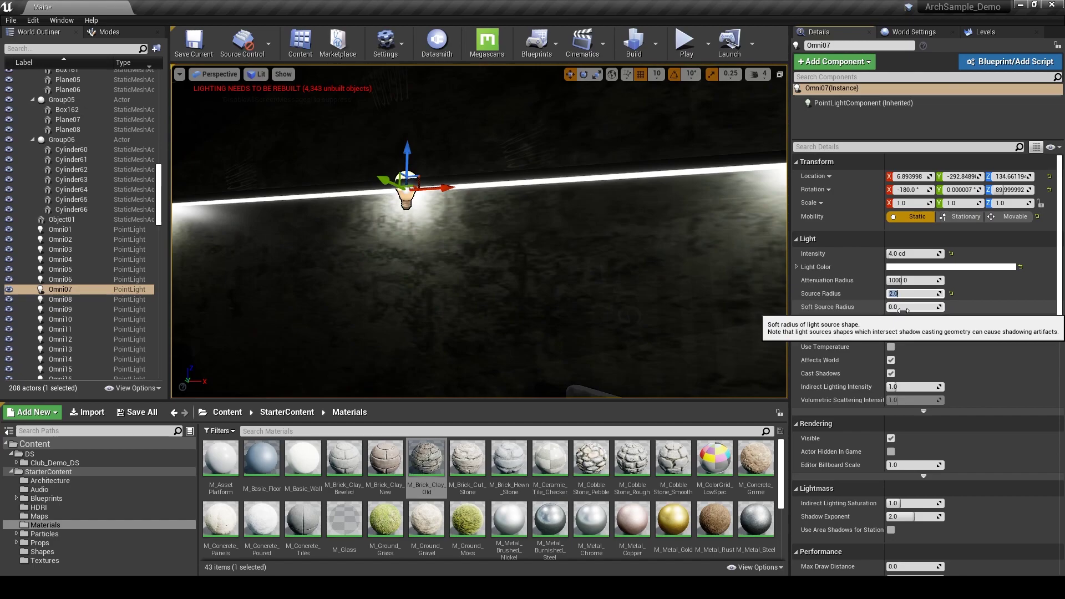
drag(906, 321, 943, 321)
key(f)
Rotate Omni07 by 90° so its long source runs along the wall strip, and review the light on the wall
key(e)
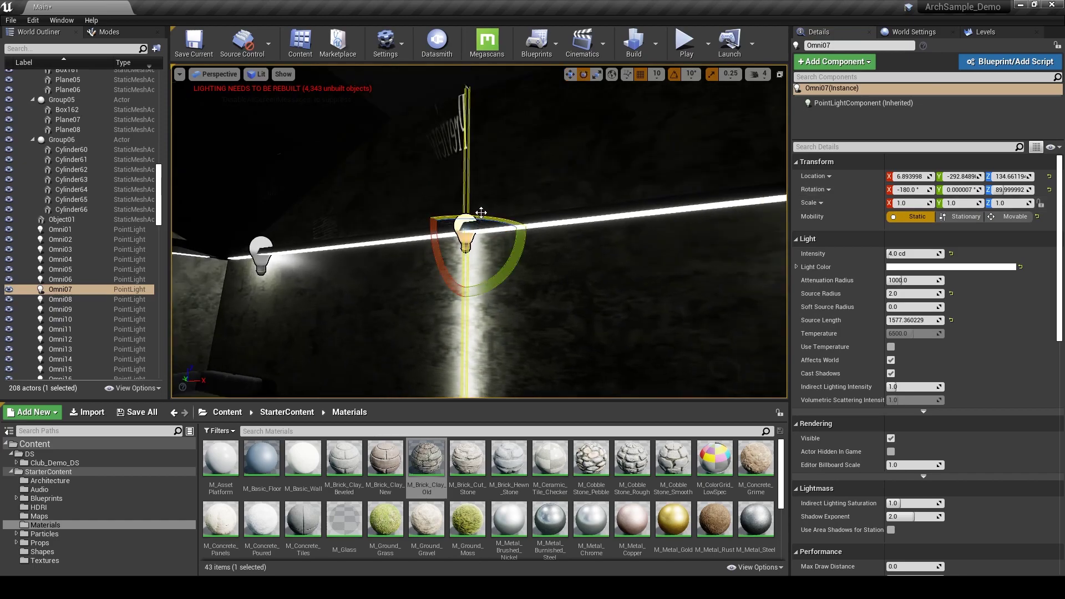
drag(517, 257, 501, 266)
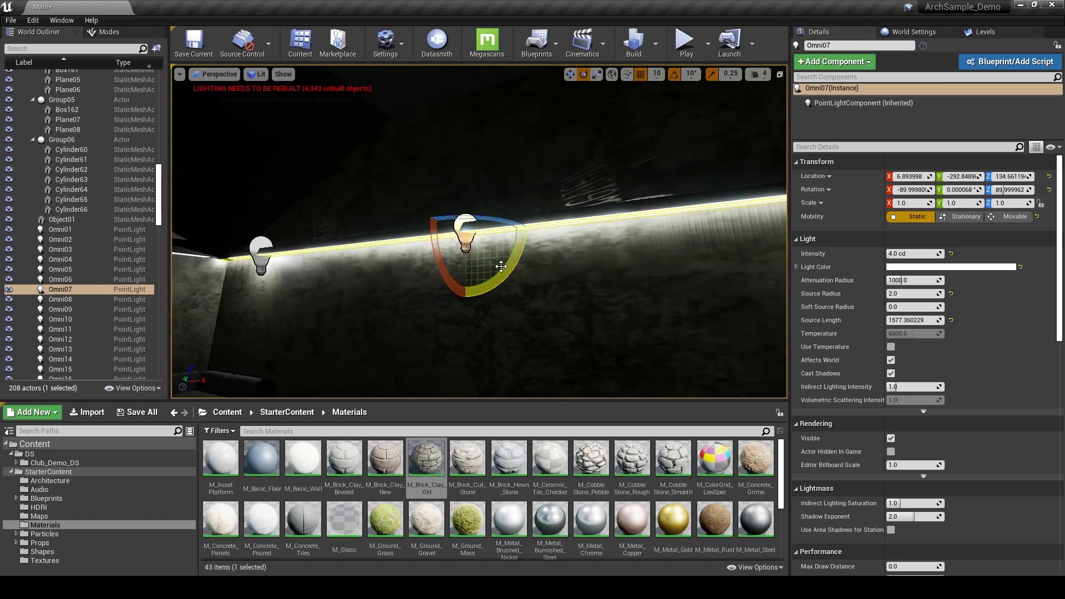
right_drag(553, 196, 621, 211)
key(s)
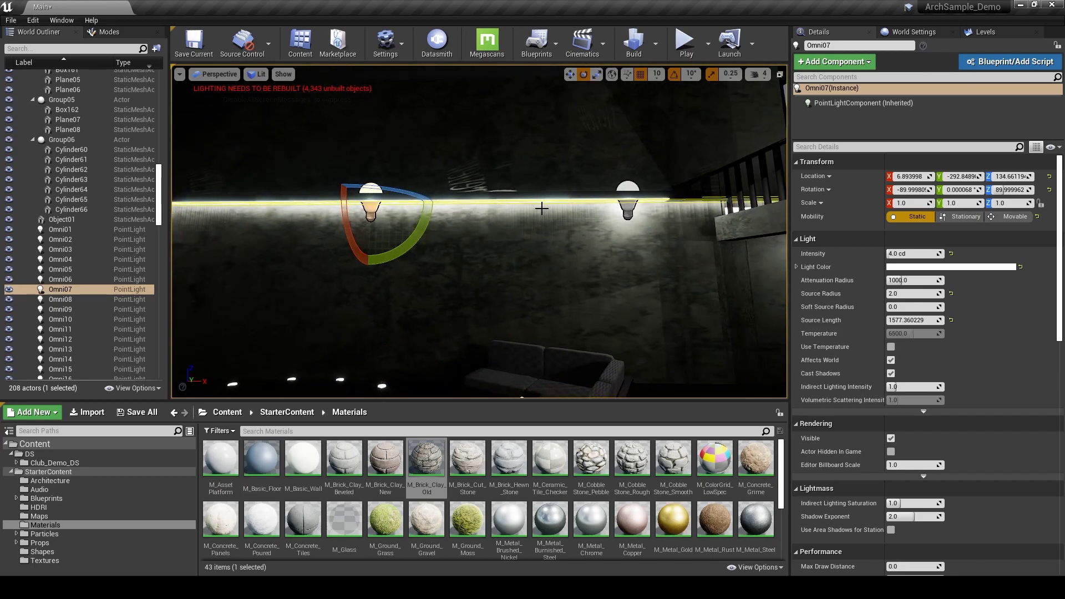
right_drag(542, 209, 517, 209)
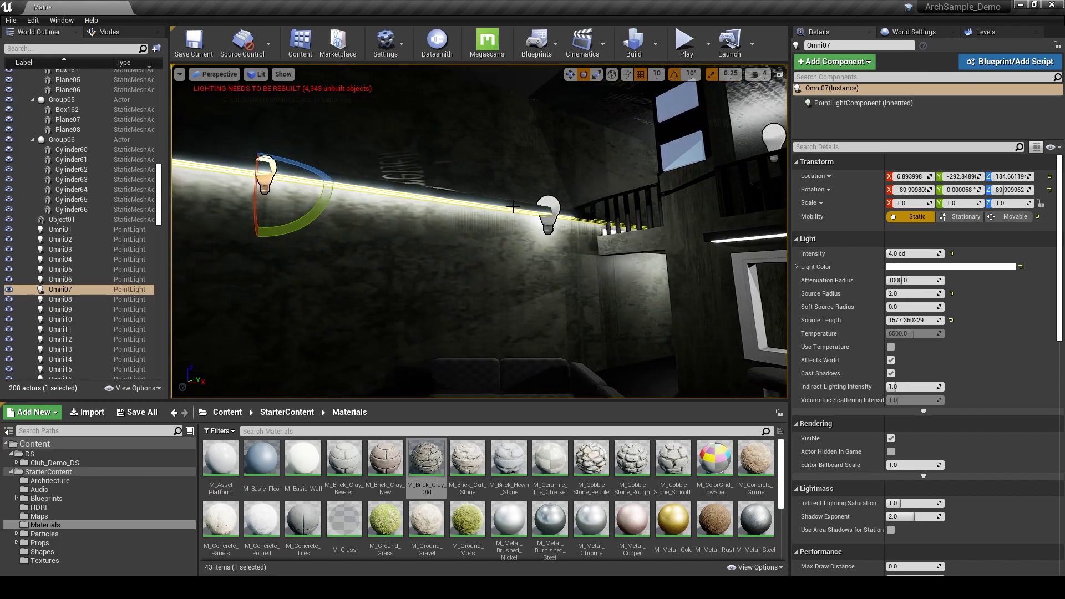
key(f)
right_drag(299, 229, 242, 226)
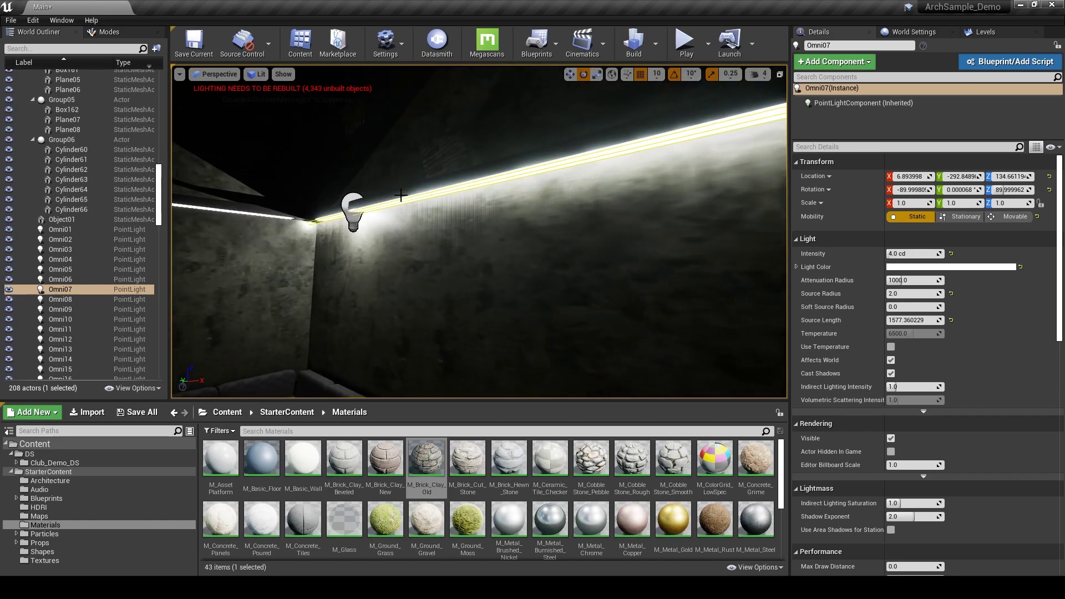
Place a Rect Light near the lounge wall's glowing strip and rotate it to face straight down
click(399, 196)
right_drag(488, 174, 540, 172)
click(111, 31)
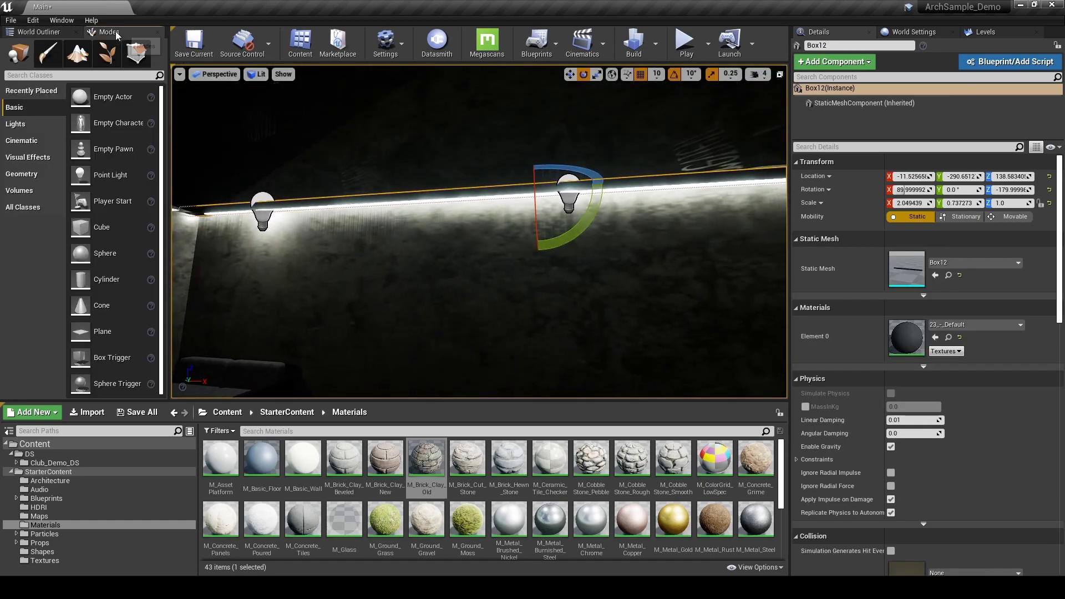
click(93, 76)
text(rect)
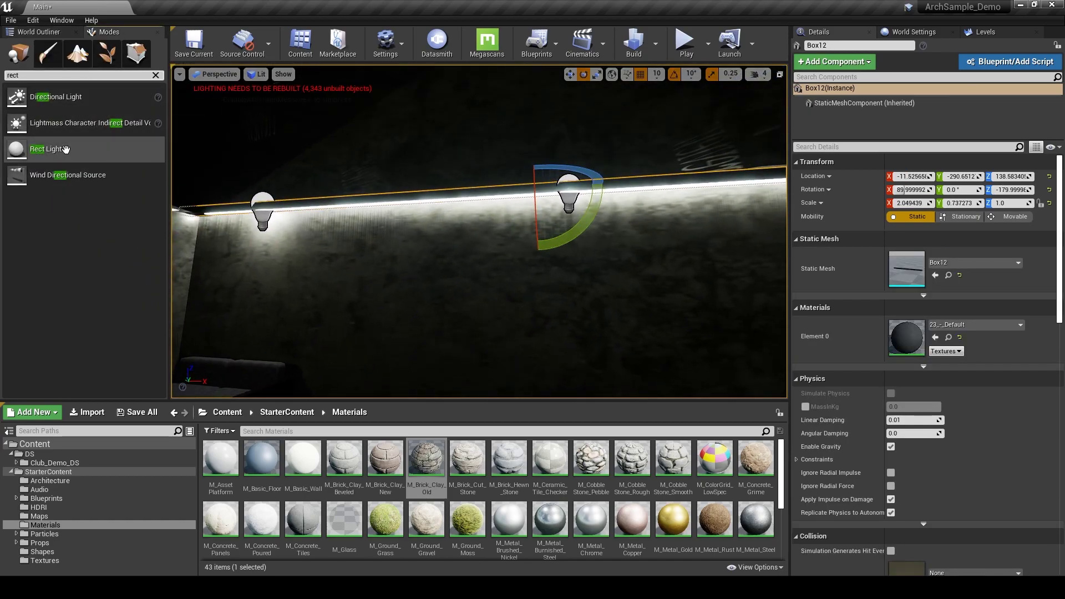
drag(46, 149, 484, 212)
drag(510, 175, 515, 233)
right_drag(531, 206, 483, 202)
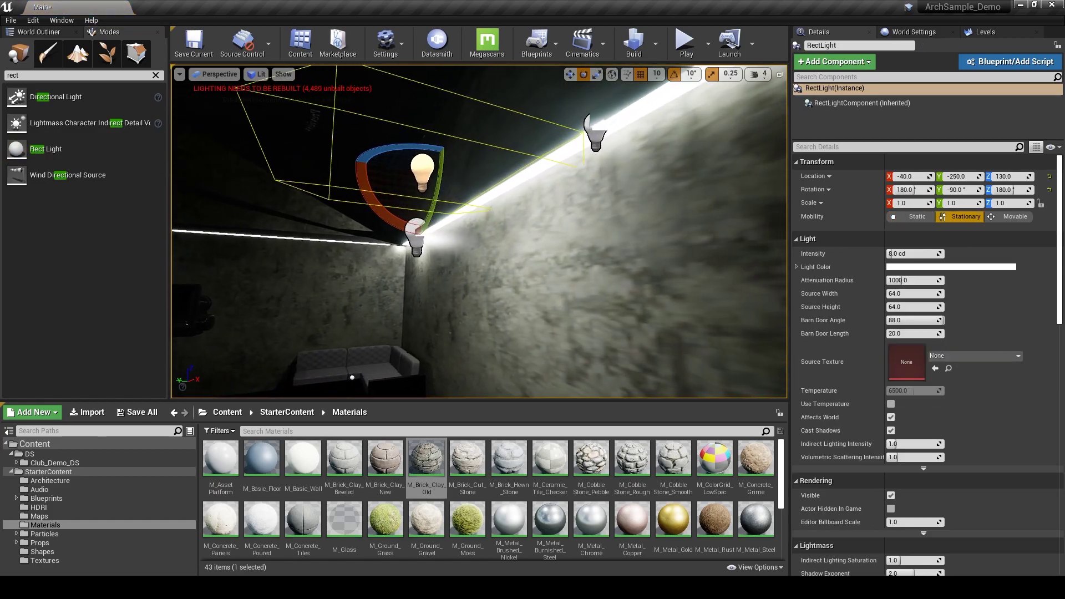
Set the Rect Light's intensity to 6 cd, its source width to about 6.75 and its source height to about 442
click(917, 253)
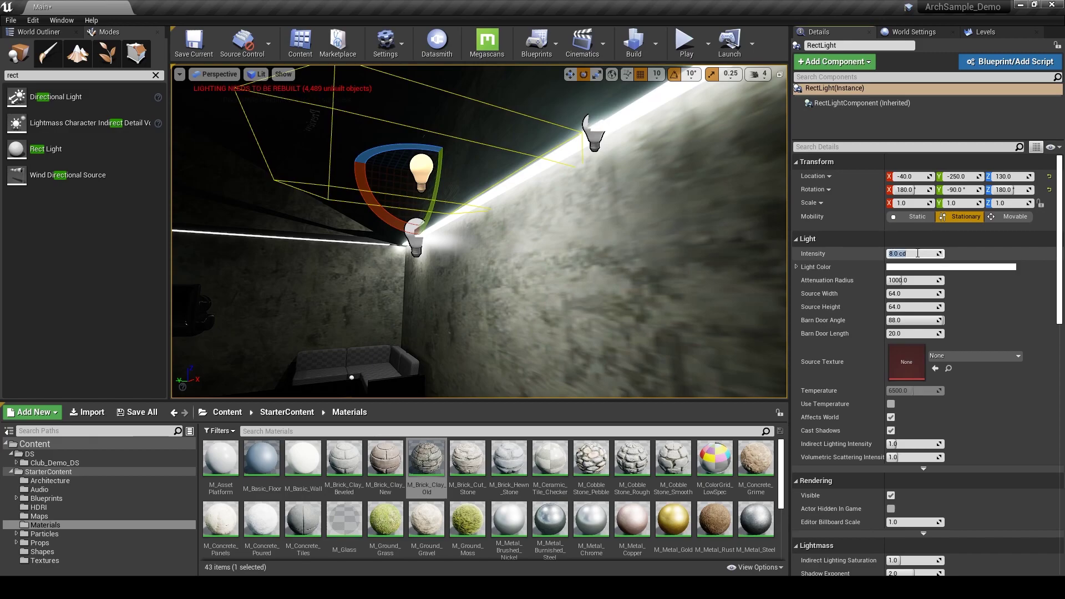
text(6)
key(Return)
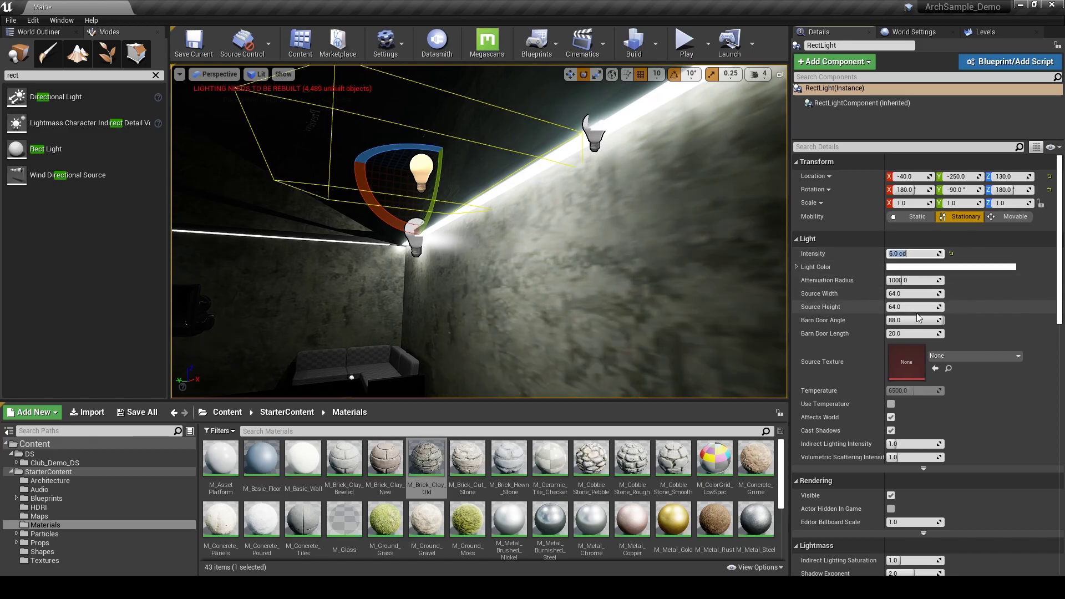
drag(915, 293, 943, 307)
right_drag(480, 231, 621, 247)
drag(892, 308, 903, 309)
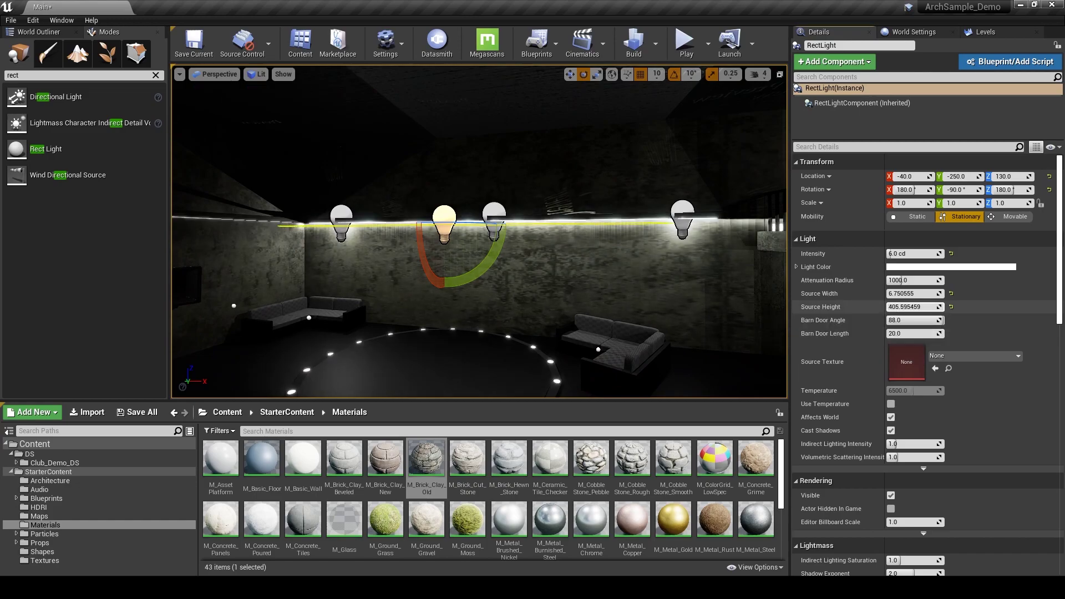
Turn off grid snapping and move the Rect Light into the wall strip at about X -10.3, Y -293.5, Z 134.6
key(w)
drag(492, 223, 513, 226)
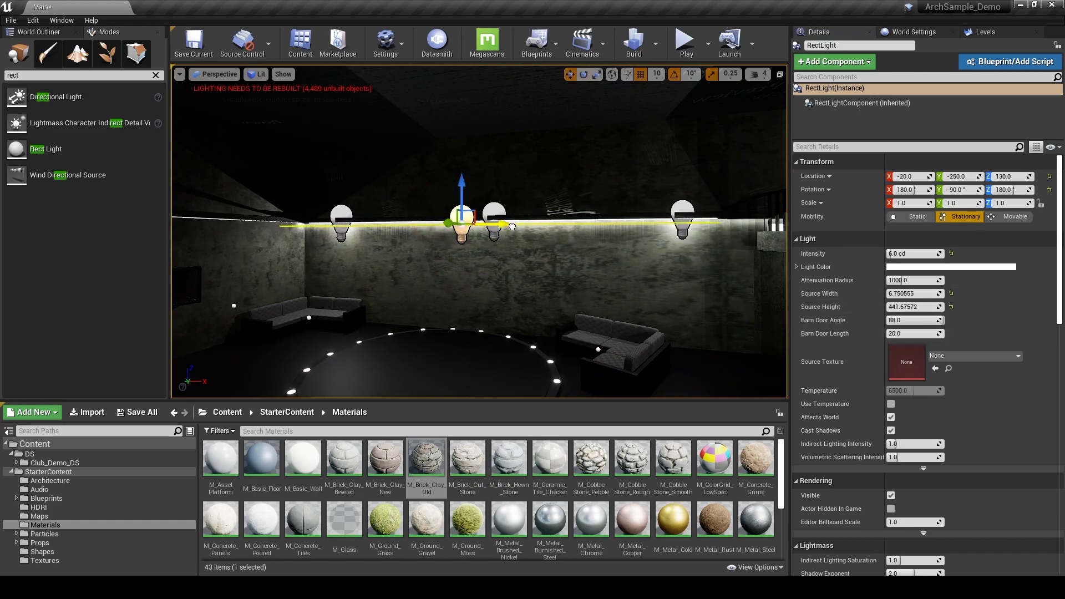
click(641, 74)
mouse_move(563, 144)
right_down()
mouse_move(516, 148)
mouse_move(562, 144)
right_up()
drag(439, 150, 507, 160)
right_drag(507, 160, 649, 155)
key(s)
drag(443, 185, 447, 176)
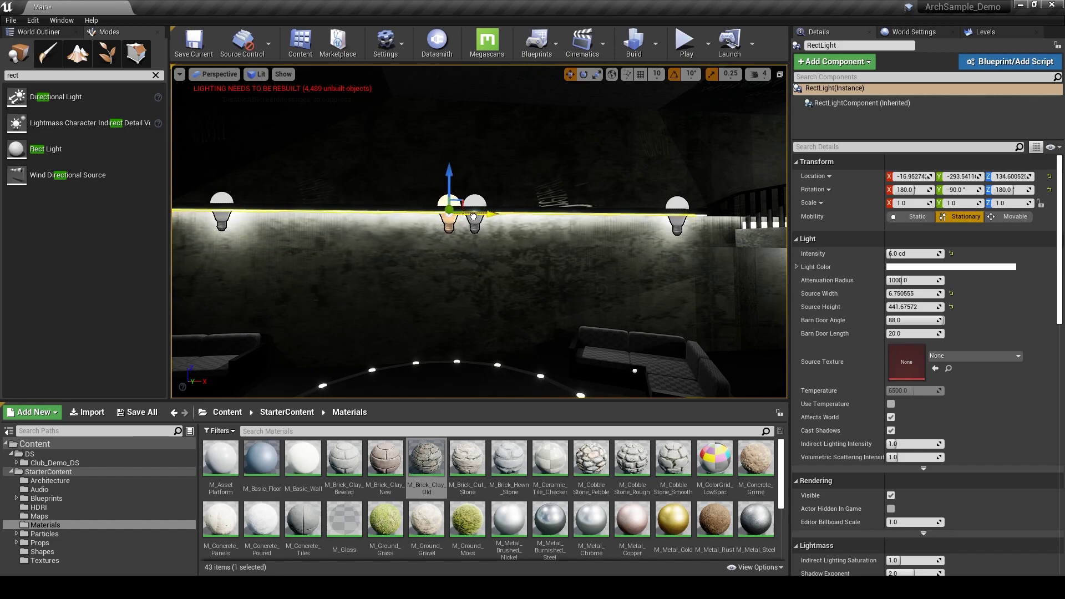
drag(479, 217, 481, 217)
right_drag(734, 216, 707, 217)
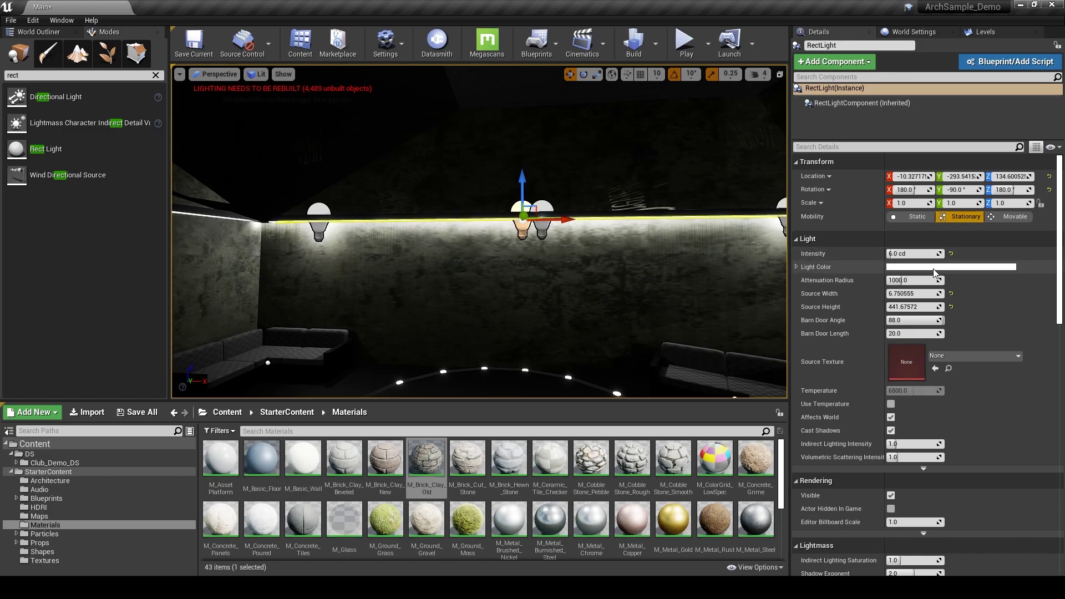
Try an attenuation radius of 300 on the Rect Light and check its reach across the lounge
click(928, 280)
text(30)
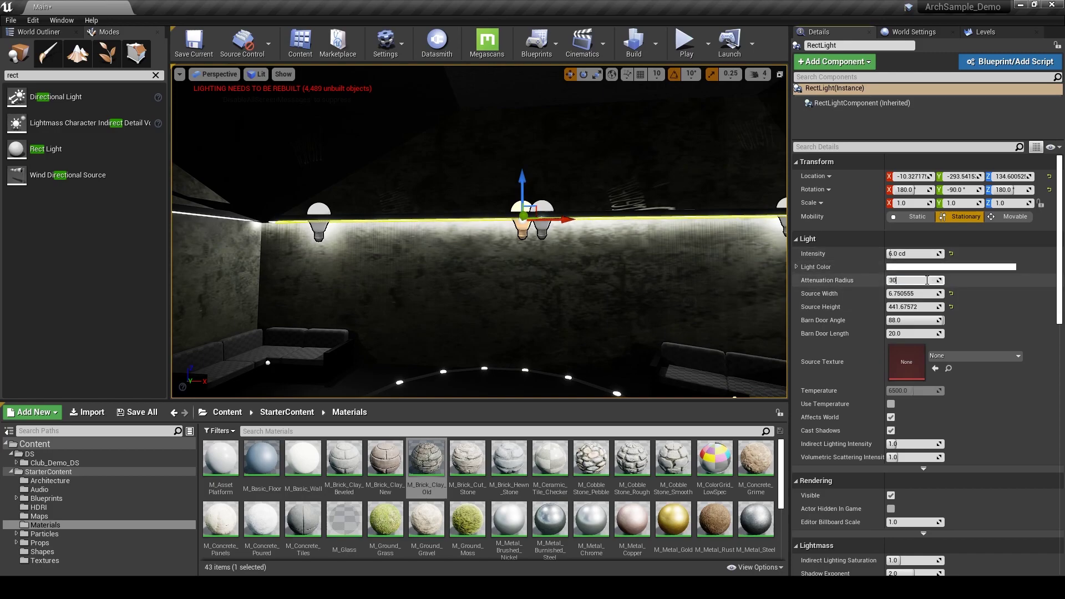
text(0)
key(Return)
right_drag(531, 231, 441, 247)
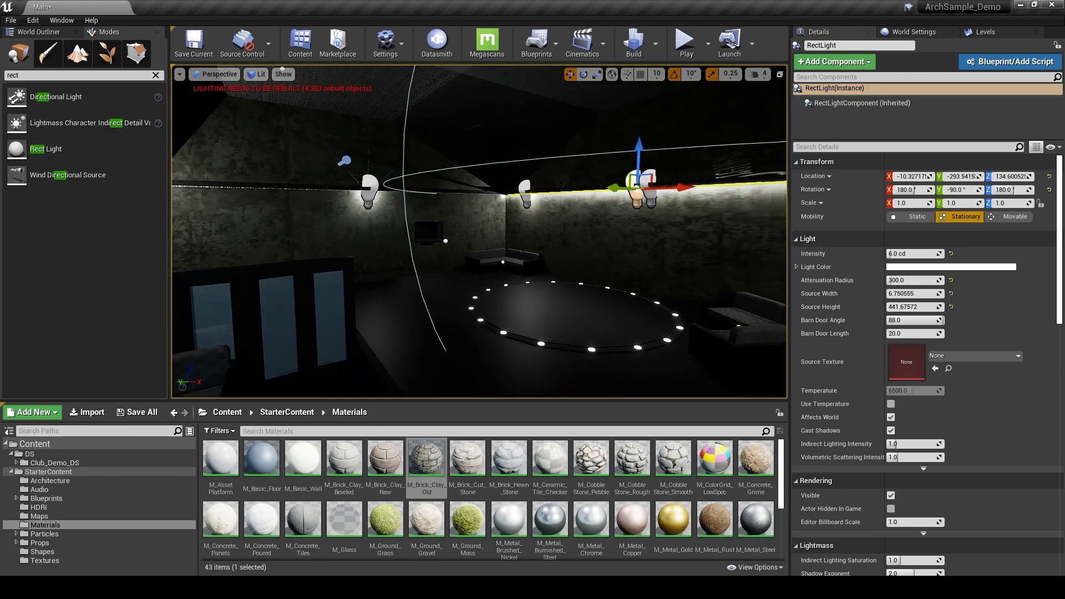
right_drag(439, 222, 427, 221)
Set the Rect Light's attenuation radius to 250
click(921, 280)
text(25)
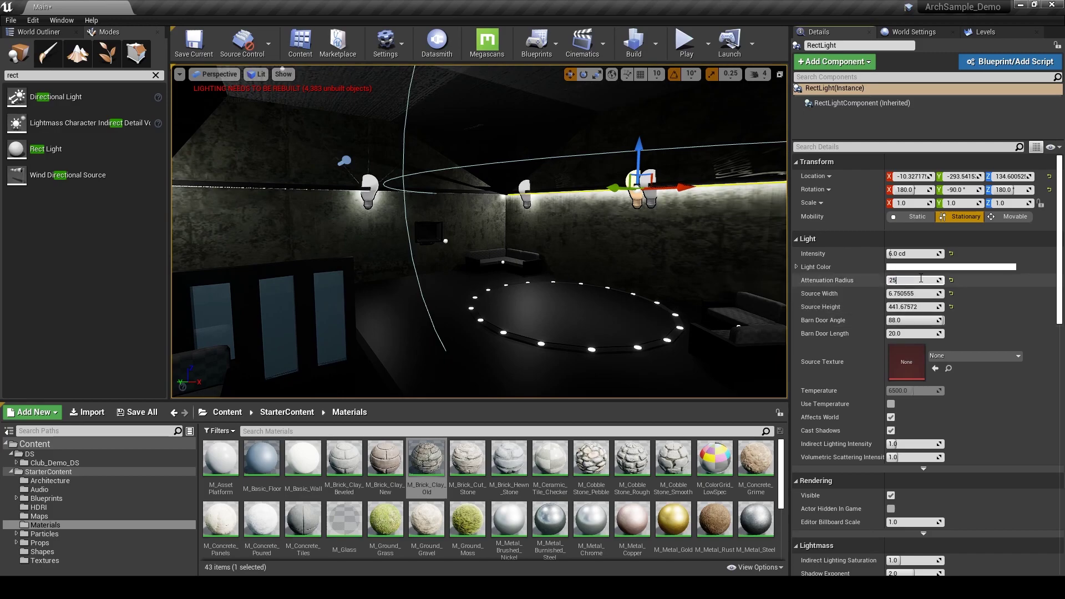
text(0)
key(Return)
key(w)
right_drag(600, 272, 672, 244)
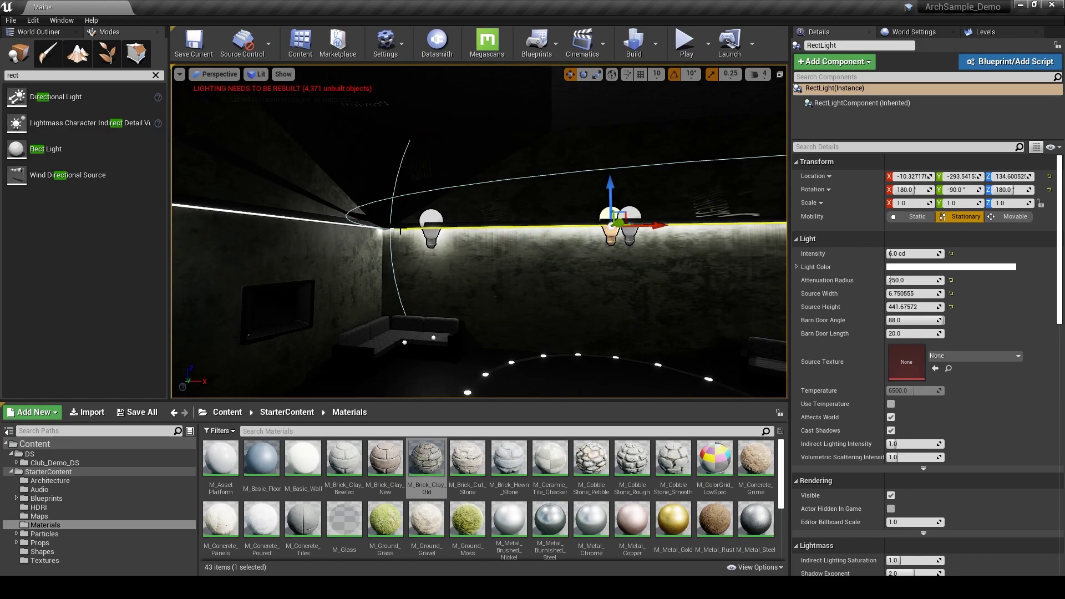
Duplicate the Rect Light to the opposite wall and align the copy with that strip at about Y 193.8
right_drag(437, 226, 415, 226)
key(w)
key(s)
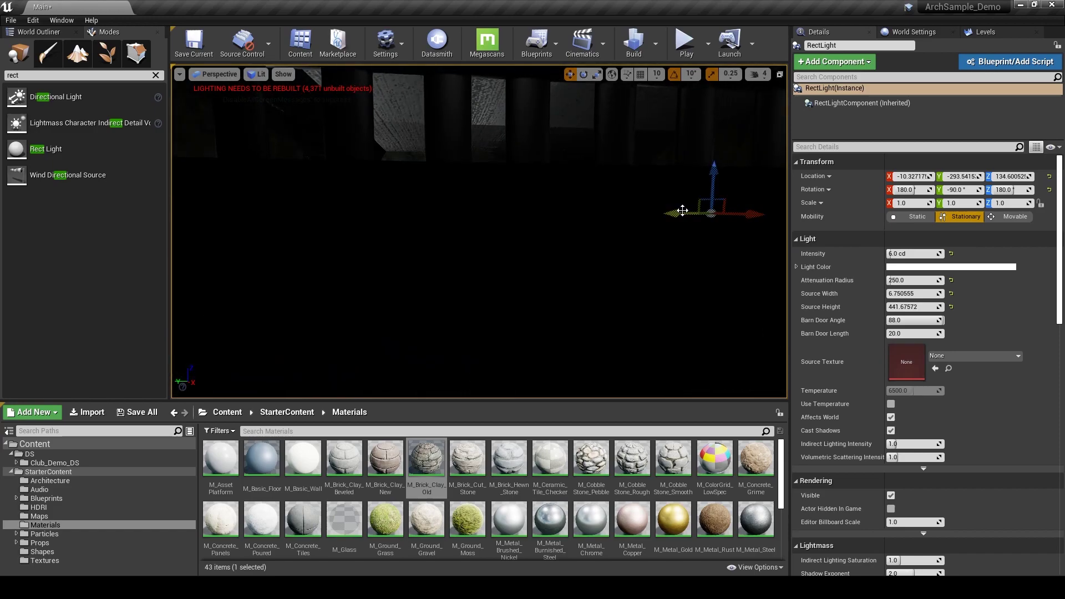
drag(519, 214, 454, 223)
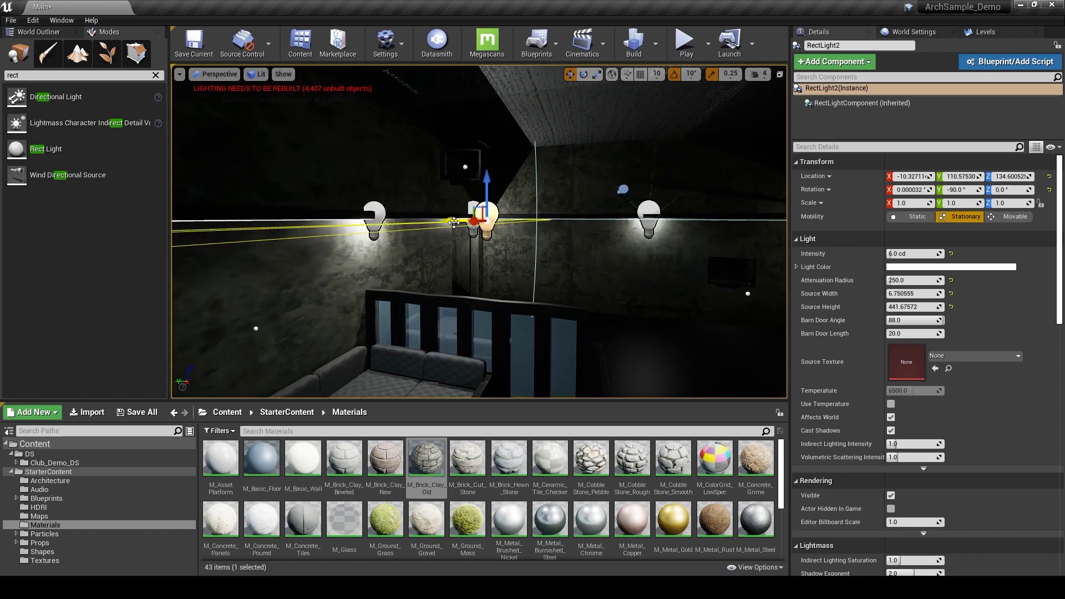
drag(388, 219, 363, 222)
right_drag(364, 222, 439, 236)
drag(444, 234, 435, 234)
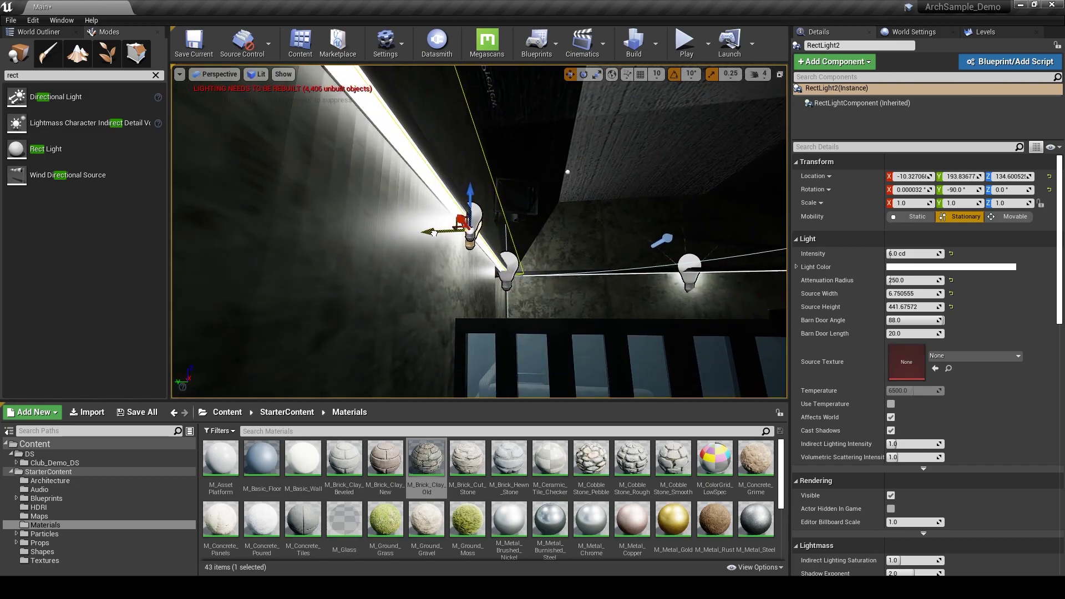
right_drag(435, 234, 379, 234)
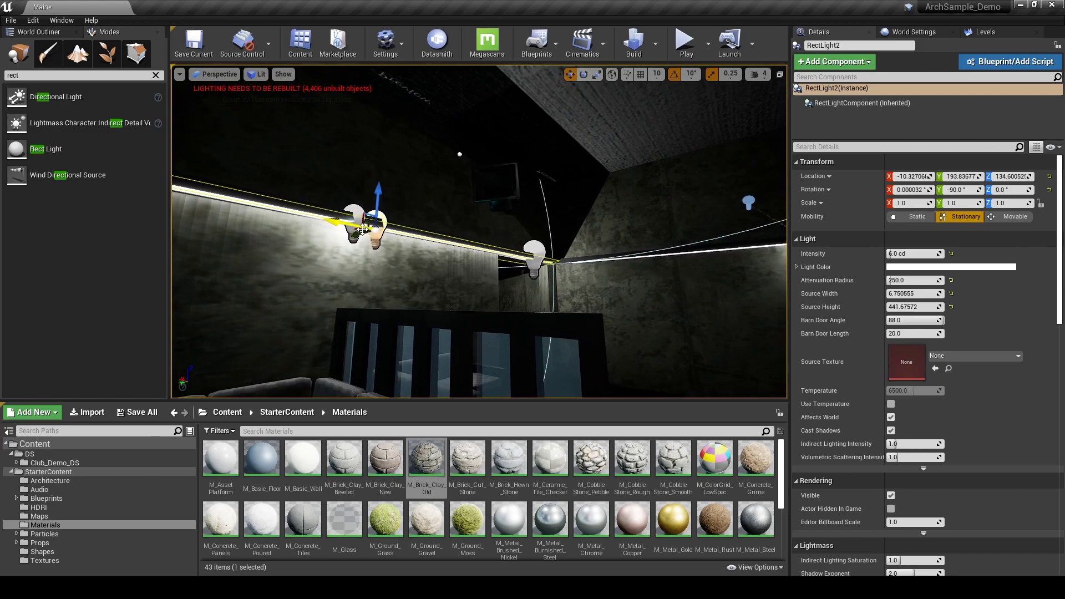
Duplicate the second Rect Light towards the adjoining side wall and rotate the copy by -90° to follow that wall's strip
alt+drag(360, 233, 782, 249)
right_drag(557, 250, 748, 249)
key(e)
drag(556, 255, 588, 266)
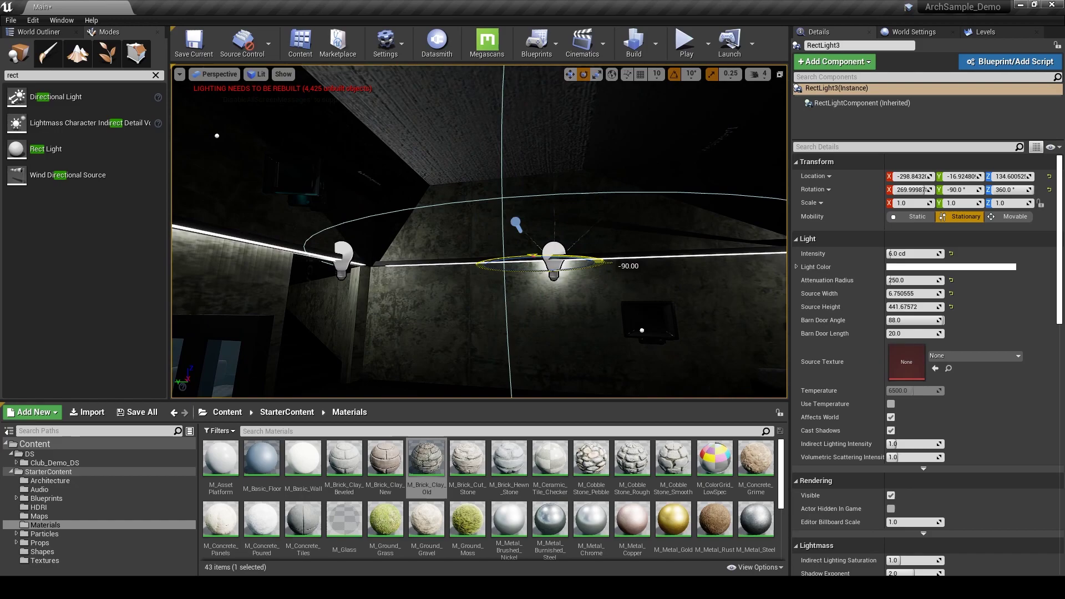
Move the third Rect Light into the side wall's strip at about X -269, Y -60.5, and set its source height to 430
right_drag(588, 266, 749, 252)
key(w)
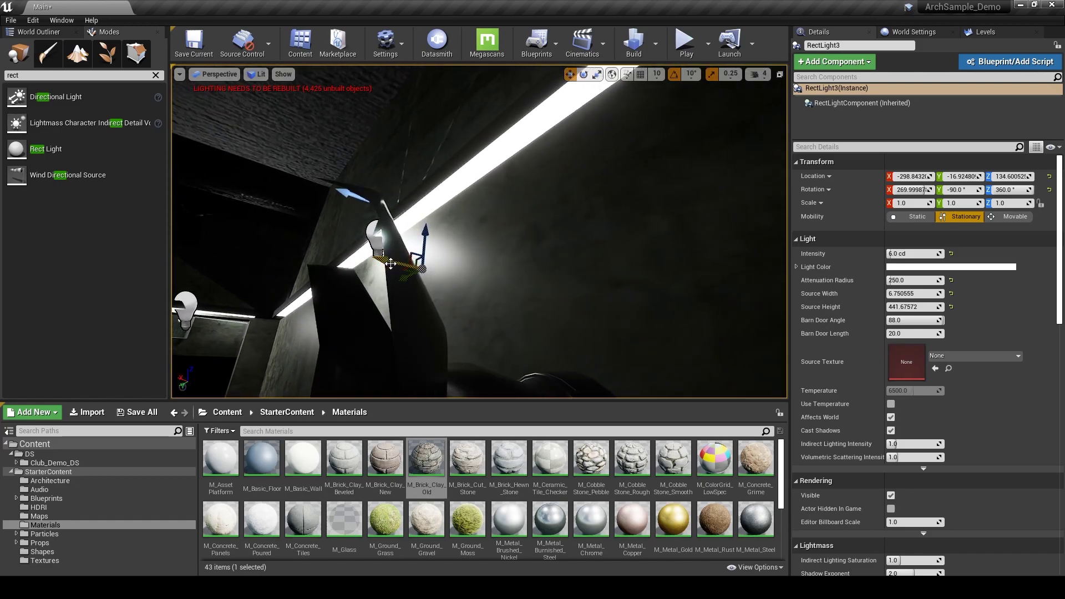
drag(405, 257, 387, 220)
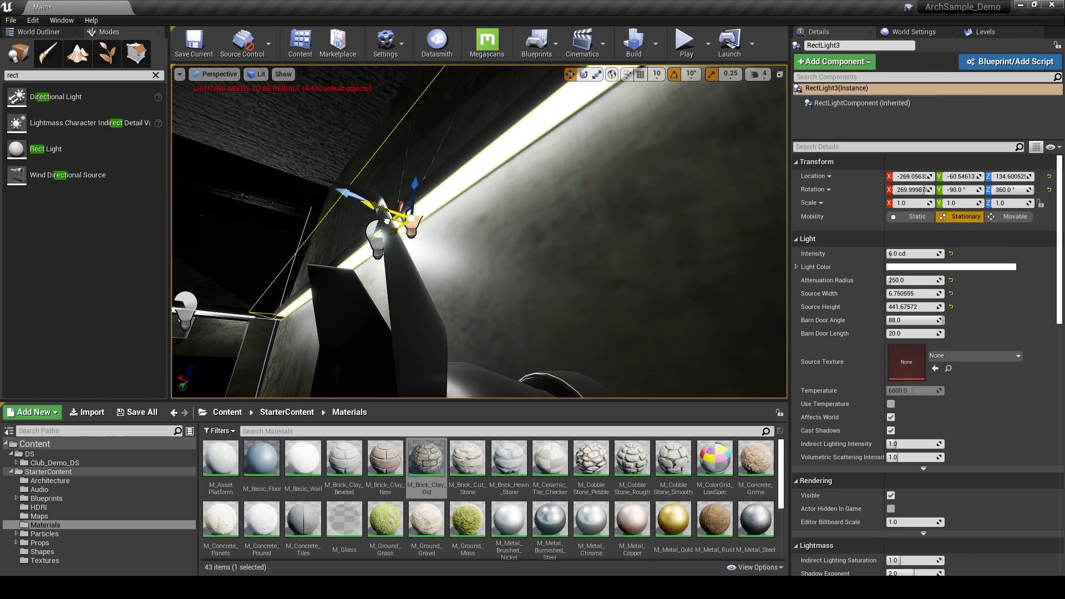
right_drag(387, 221, 596, 338)
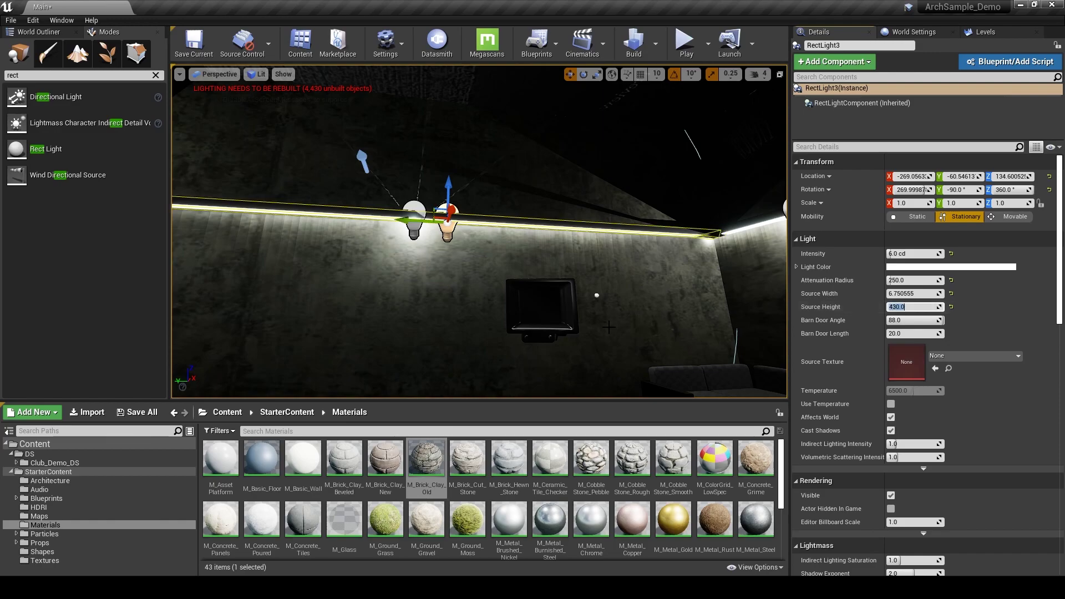
Duplicate the third Rect Light to the bar wall and fit the copy into the bar's strip at about X 266.8, Z 103.2
right_drag(596, 294, 613, 311)
alt+drag(256, 187, 738, 100)
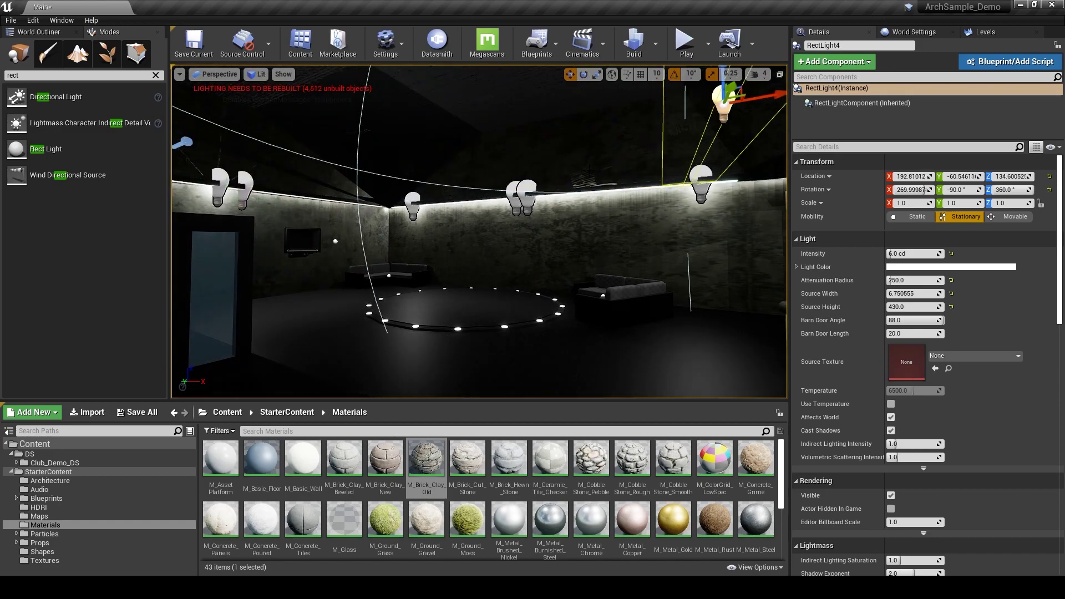
right_drag(506, 174, 694, 128)
drag(420, 165, 419, 249)
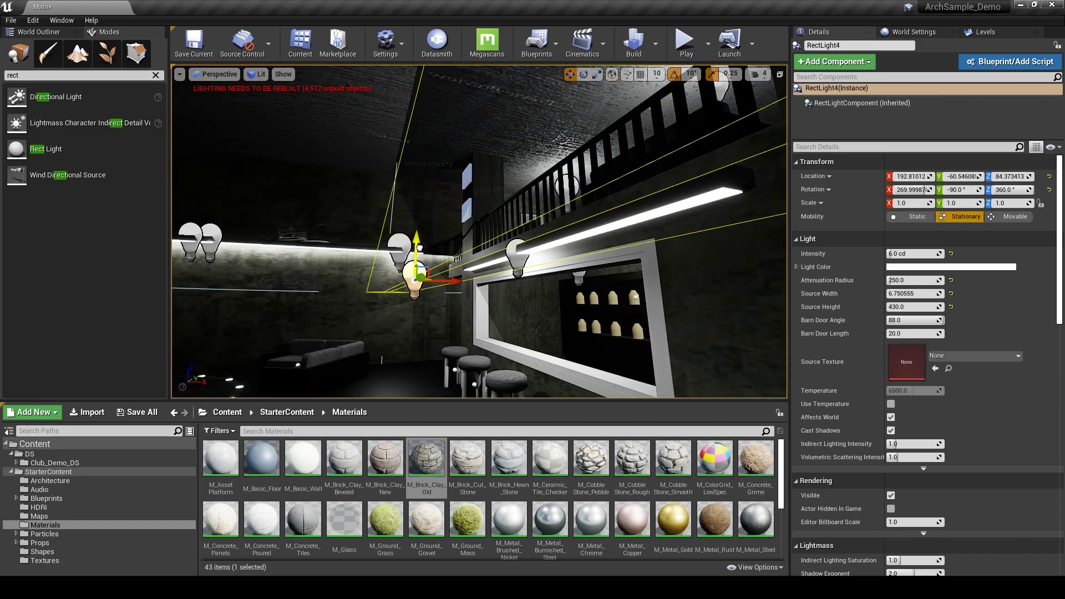
drag(447, 281, 560, 280)
right_drag(561, 280, 426, 289)
drag(424, 266, 421, 221)
right_drag(422, 221, 447, 250)
drag(448, 250, 447, 255)
right_drag(447, 256, 530, 231)
Centre the bar Rect Light along its strip at about Y -75.4 and set its source height to 250
click(921, 307)
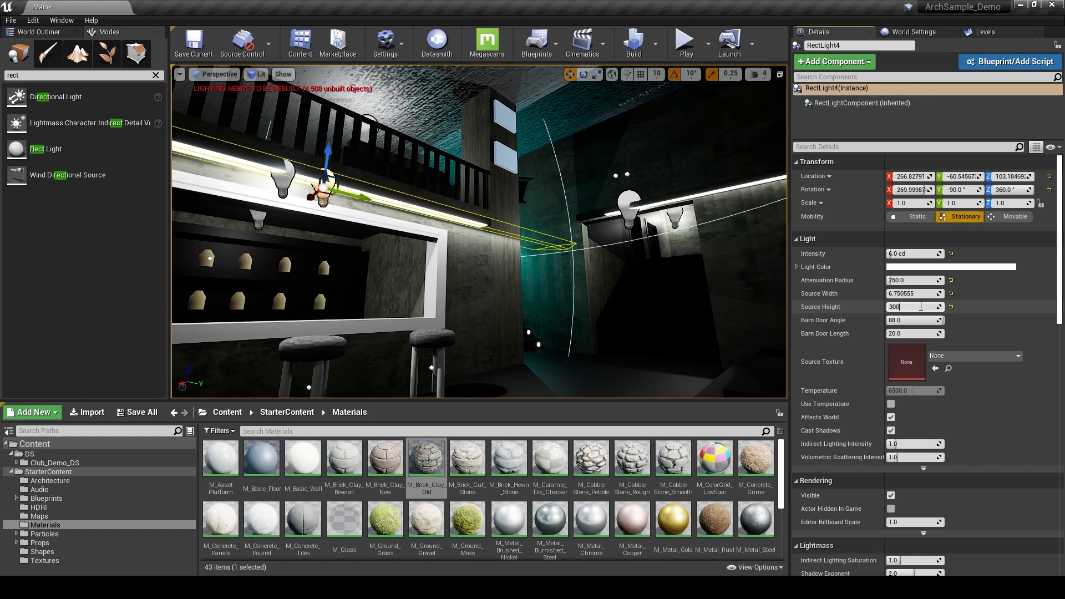
key(Return)
text(200)
key(Return)
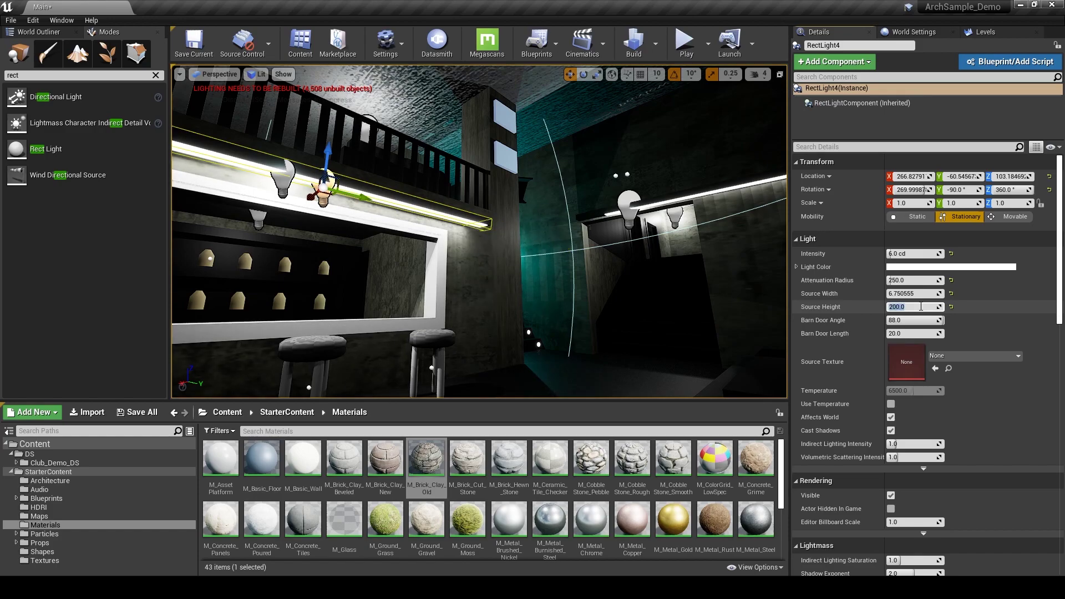
right_drag(611, 250, 580, 236)
drag(508, 227, 485, 229)
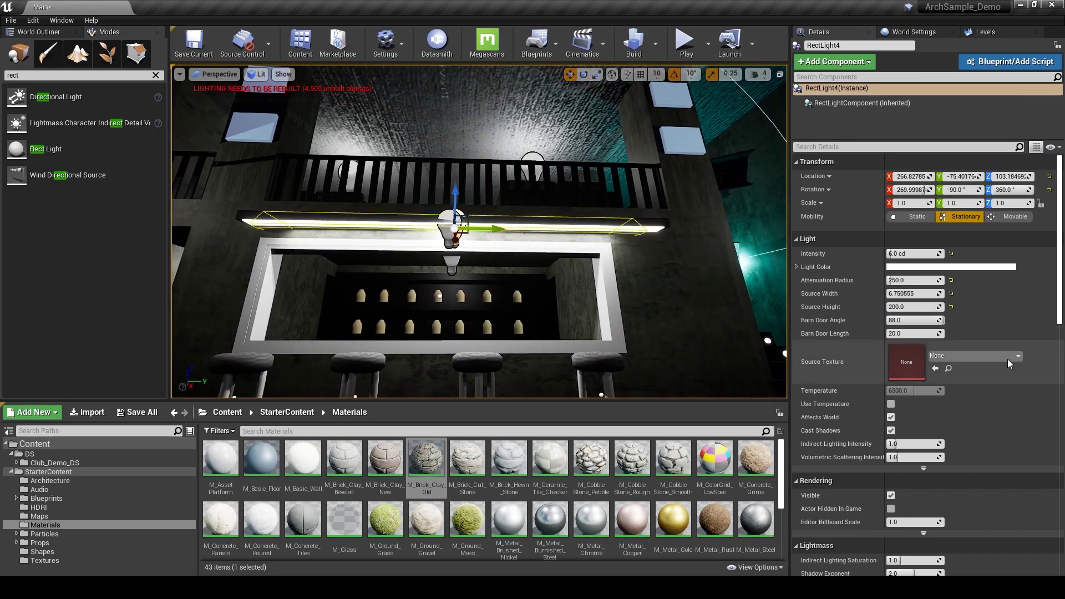
click(931, 307)
text(250)
key(Return)
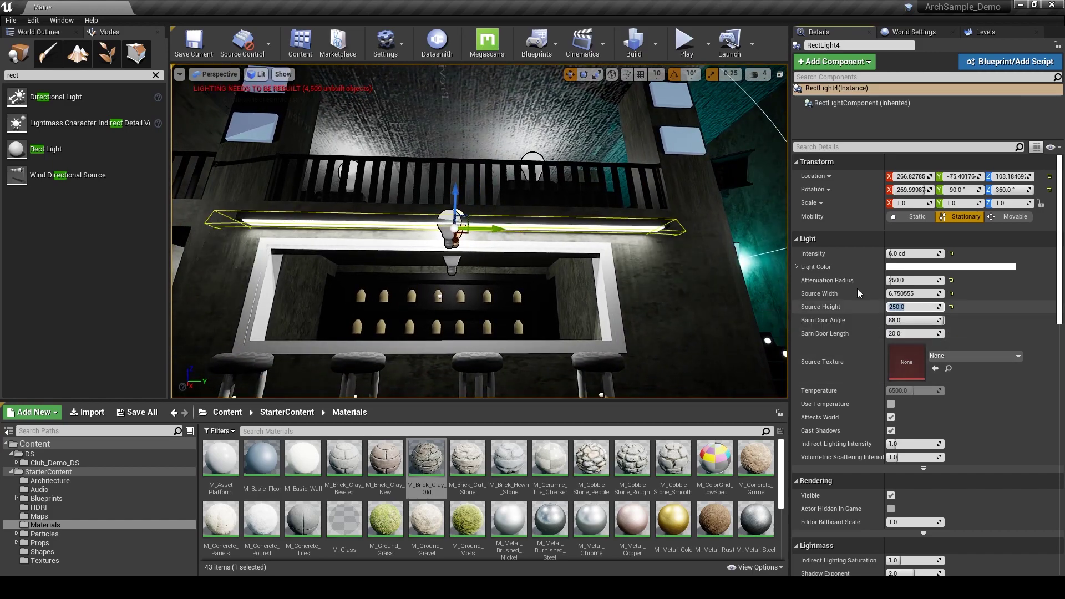
Delete the imported point lights Omni03 to Omni10 along the wall strips and bar, leaving the Rect Lights in place
right_drag(585, 249, 528, 239)
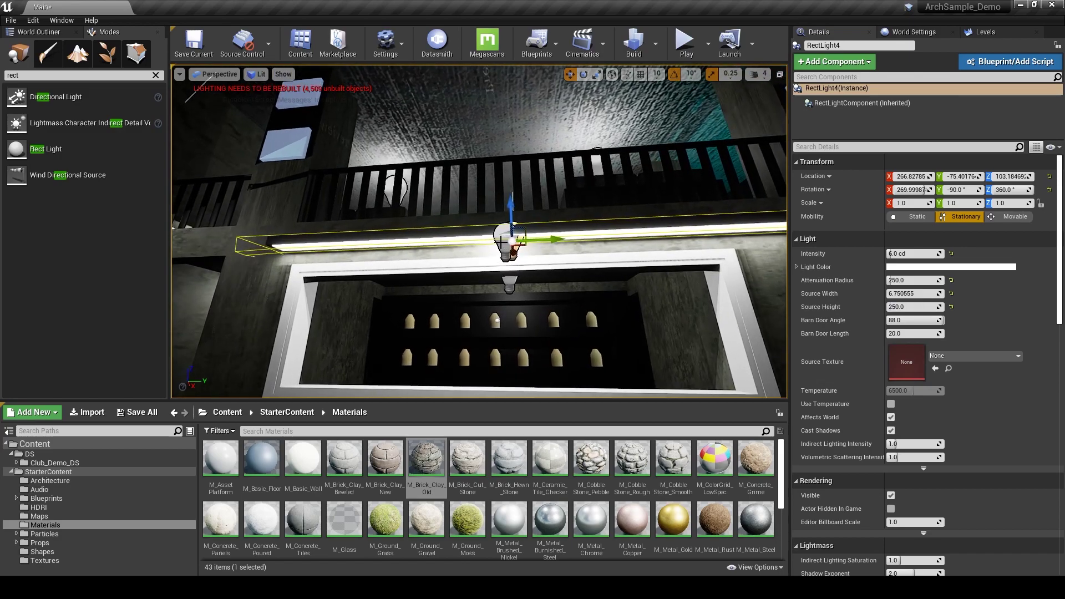
click(502, 242)
click(38, 32)
right_drag(467, 183, 299, 210)
ctrl+click(435, 176)
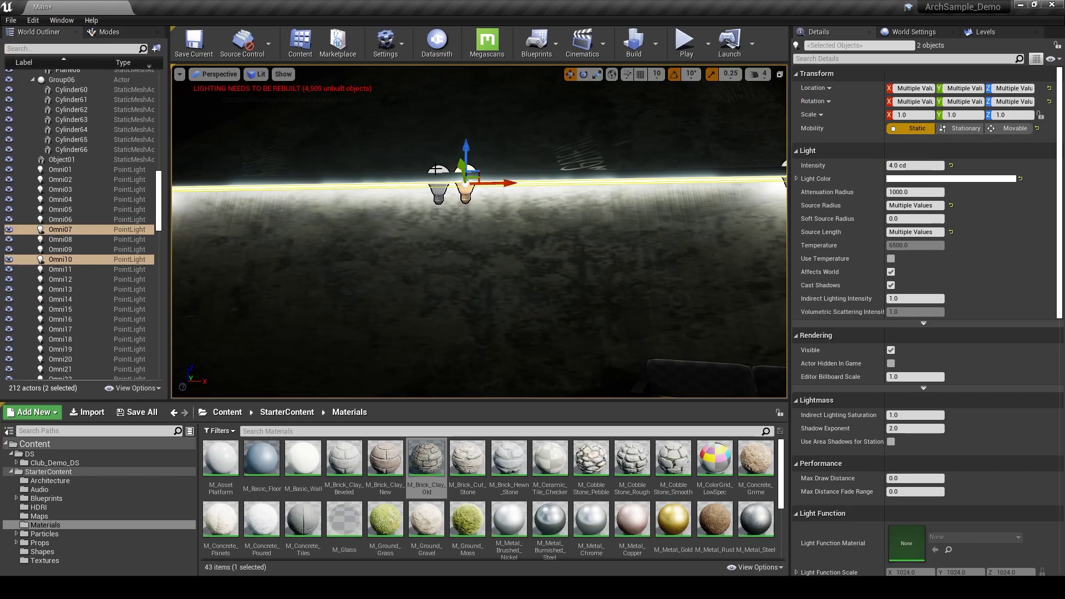
key(ctrl+z)
key(ctrl+z)
right_drag(464, 163, 514, 162)
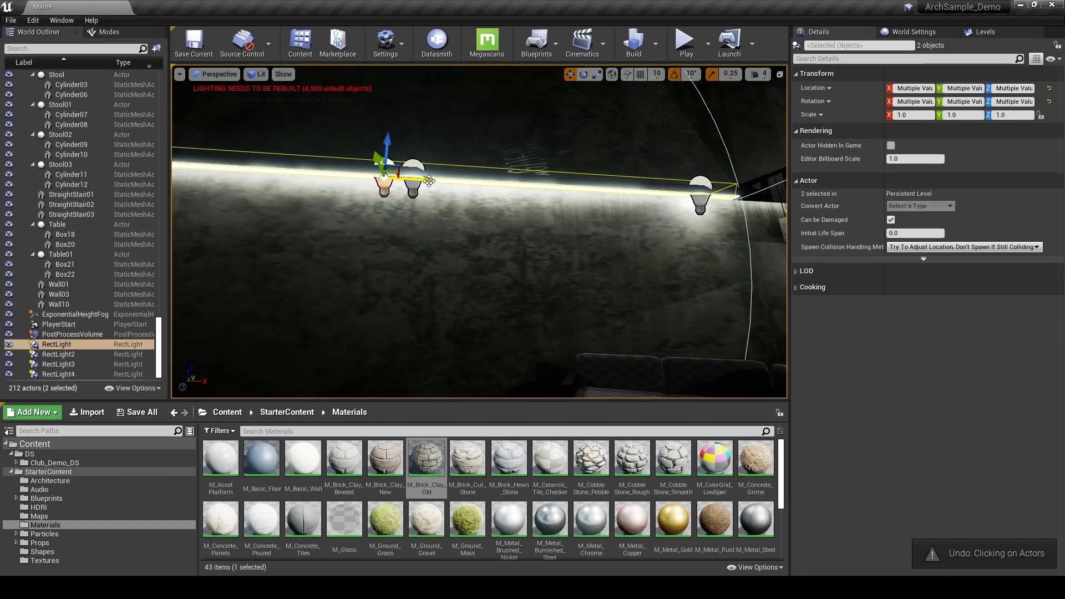
key(ctrl+z)
ctrl+click(417, 193)
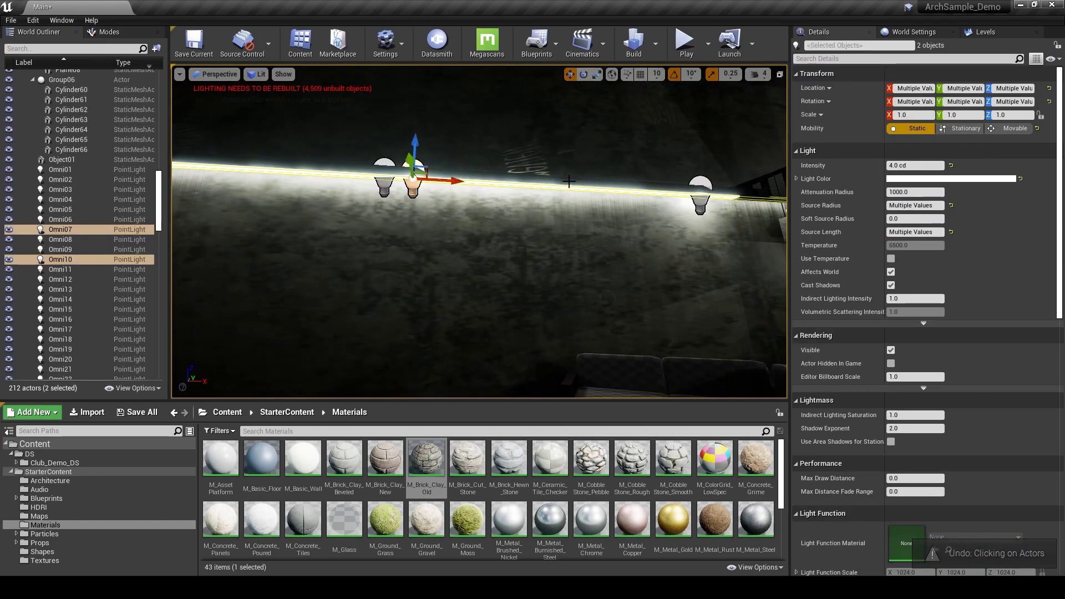
ctrl+click(700, 195)
right_drag(701, 198, 421, 228)
ctrl+click(495, 218)
ctrl+click(568, 214)
key(ctrl+z)
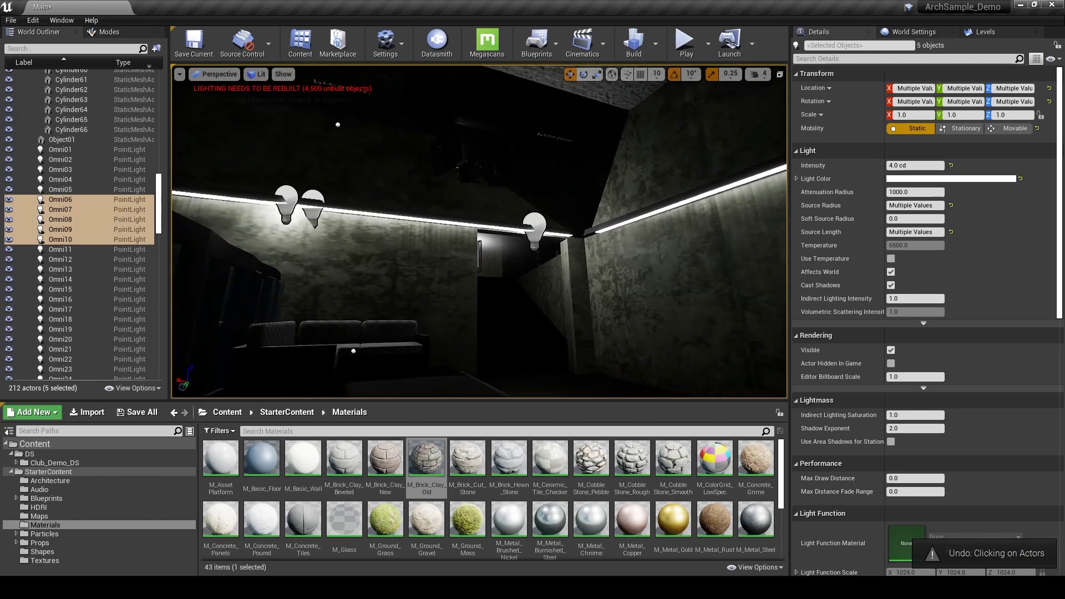
ctrl+click(542, 225)
ctrl+click(286, 194)
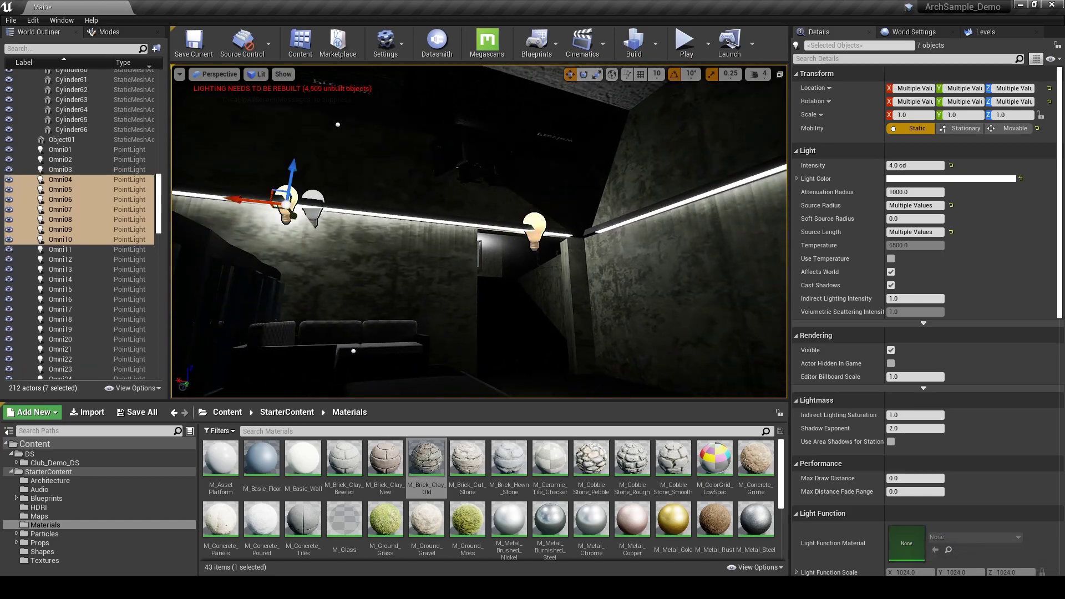
right_drag(286, 194, 250, 166)
ctrl+click(325, 232)
key(Delete)
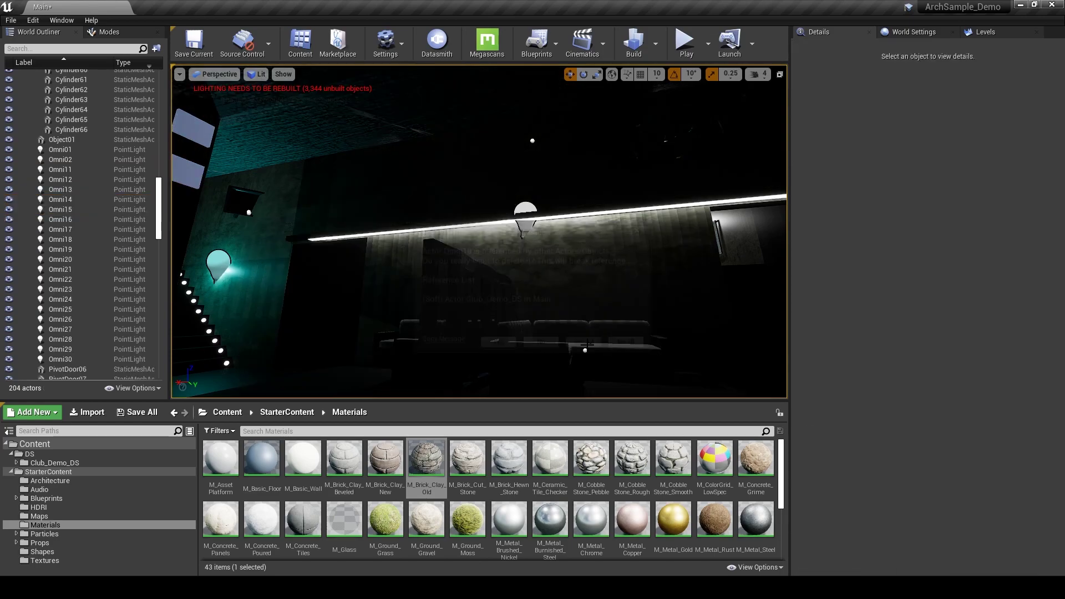
Select all four Rect Lights on the wall and bar strips and group them
right_drag(587, 344, 705, 333)
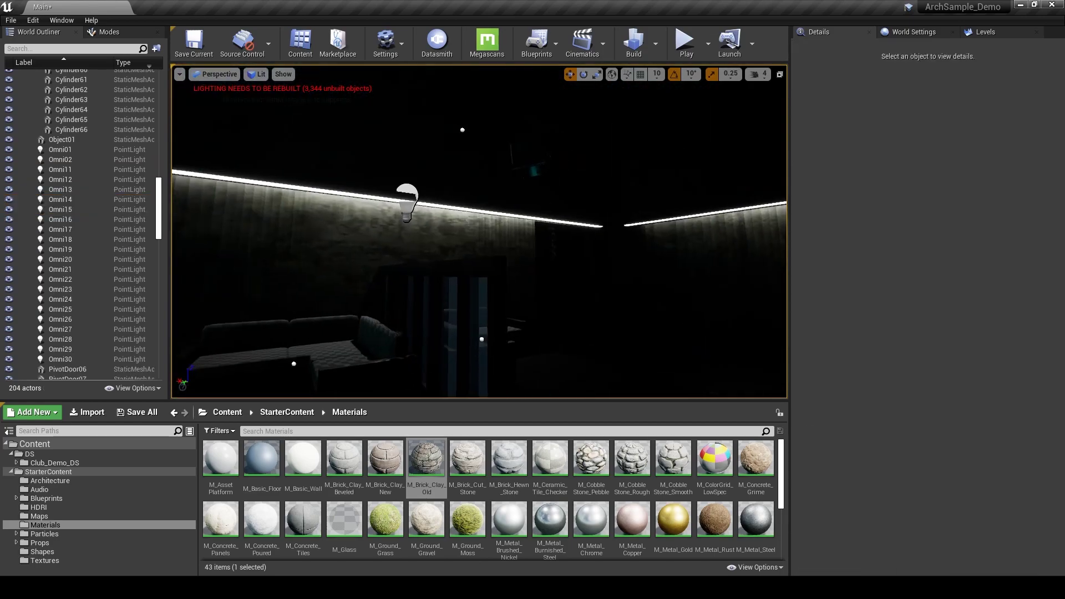
click(407, 203)
key(f)
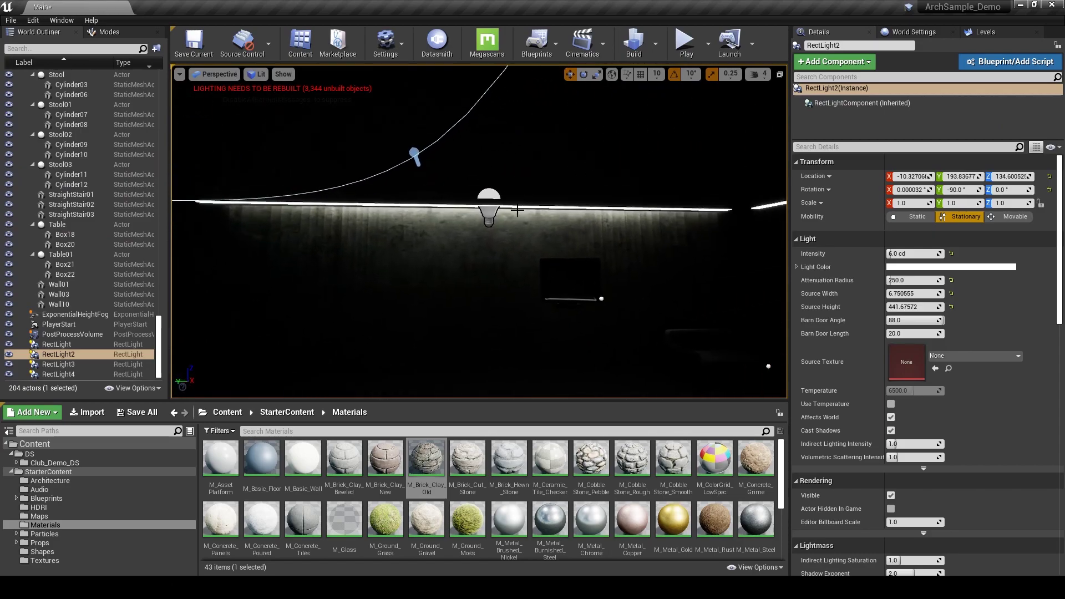
ctrl+click(482, 197)
right_drag(481, 197, 716, 194)
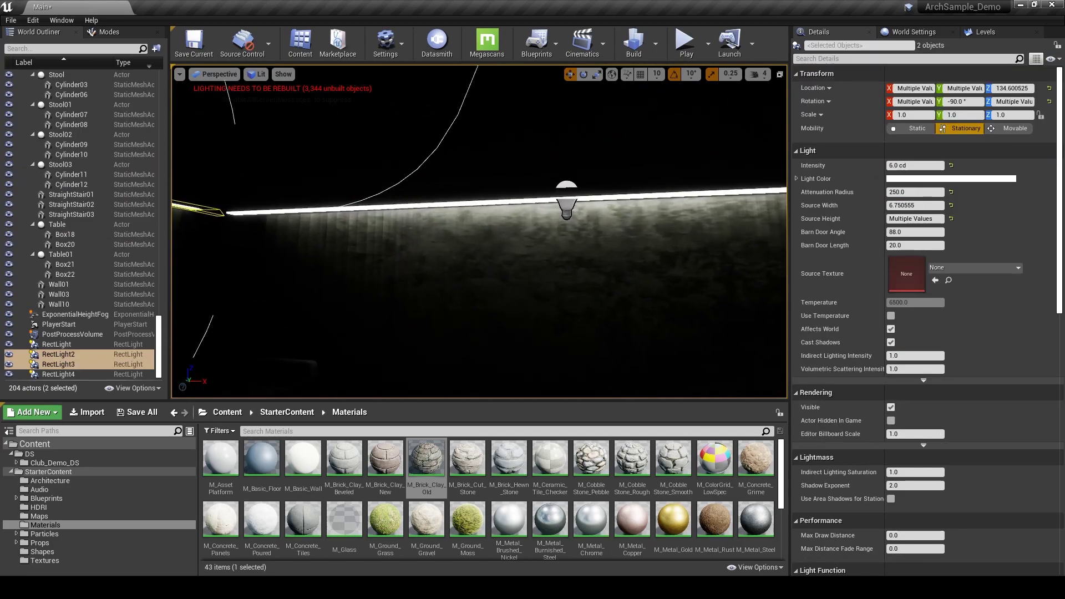
ctrl+click(566, 192)
right_drag(566, 192, 782, 189)
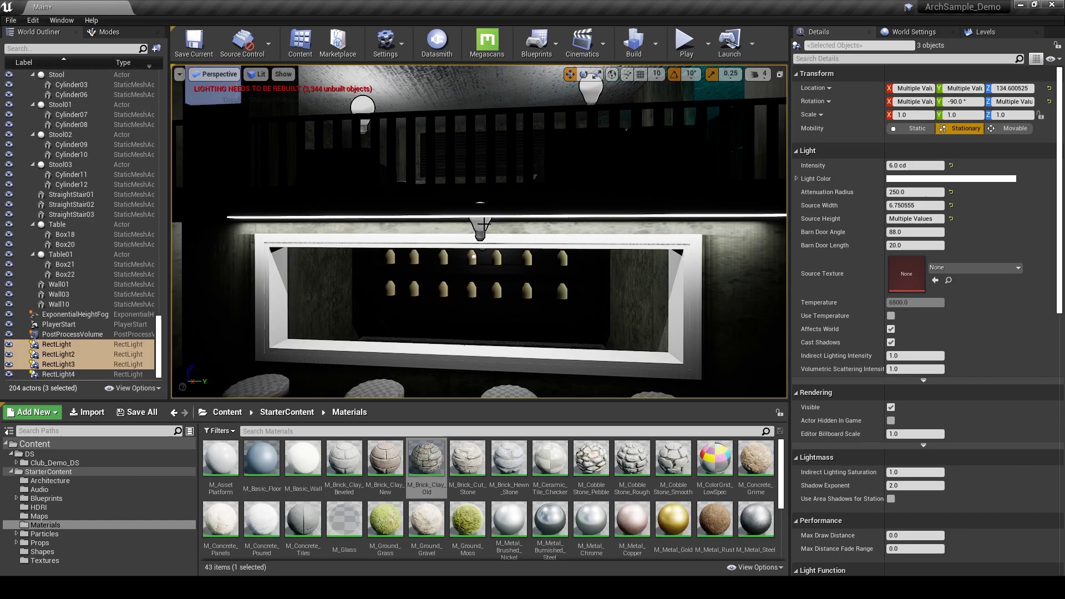
ctrl+click(478, 222)
right_drag(479, 222, 288, 214)
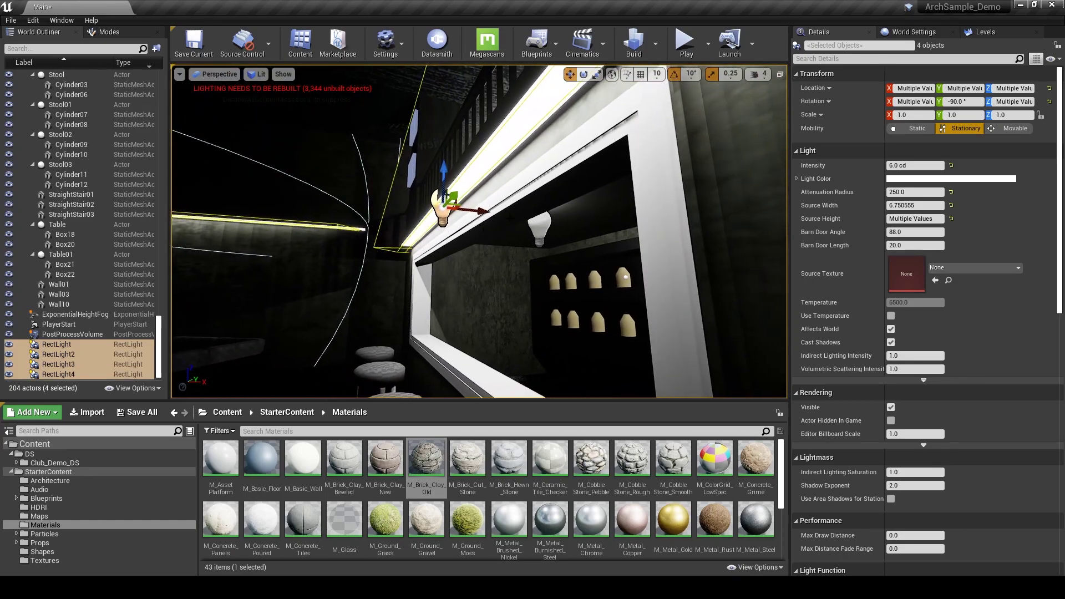
key(ctrl+g)
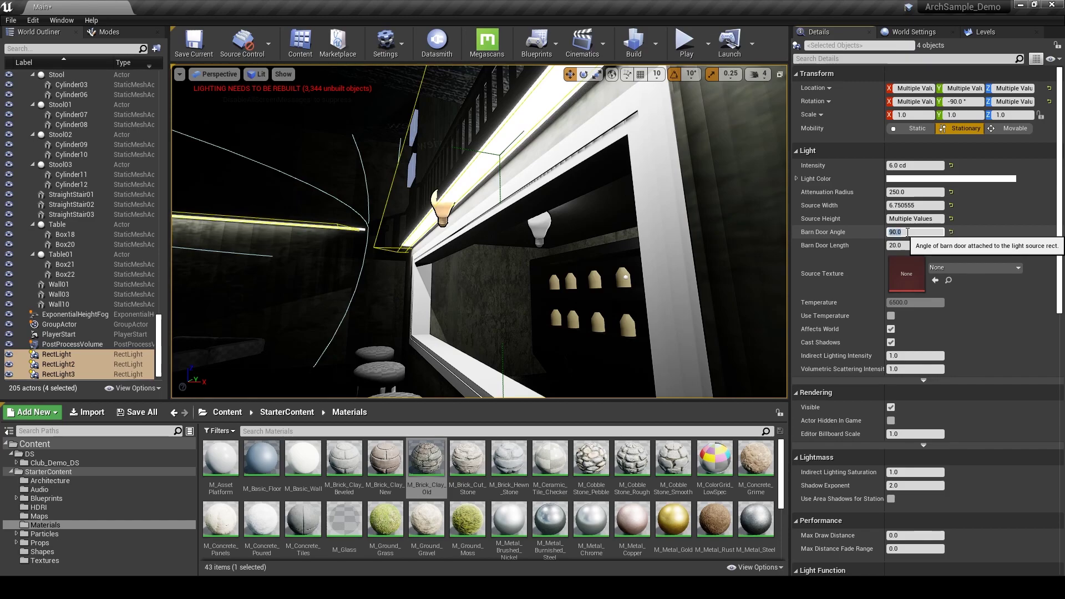
Try barn door angles of 60 and 75 on the grouped Rect Lights, and settle on 85
key(Return)
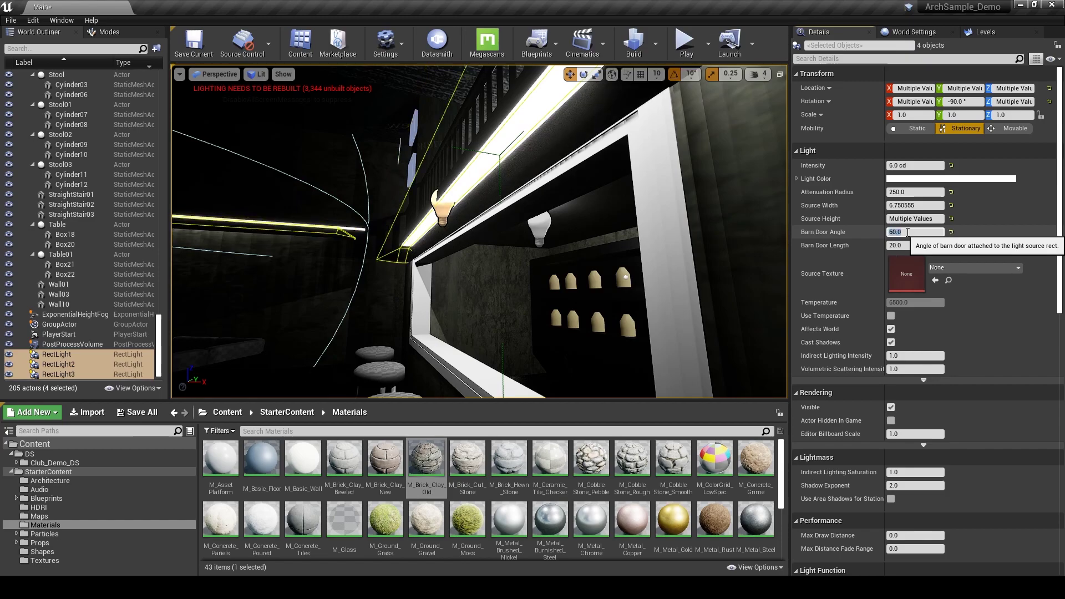
text(75)
key(Return)
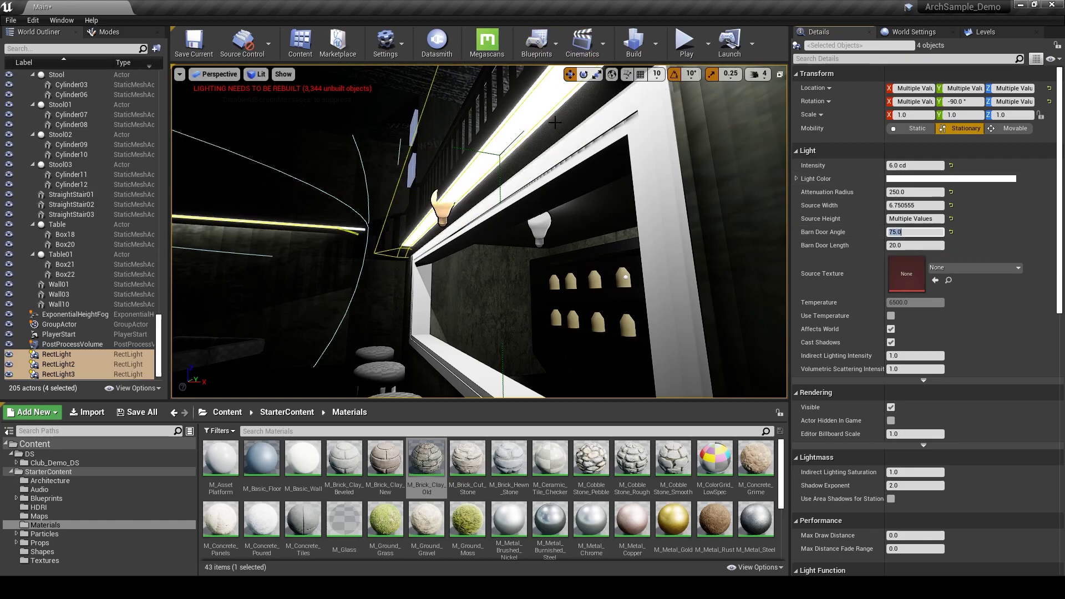
right_drag(550, 177, 680, 169)
key(a)
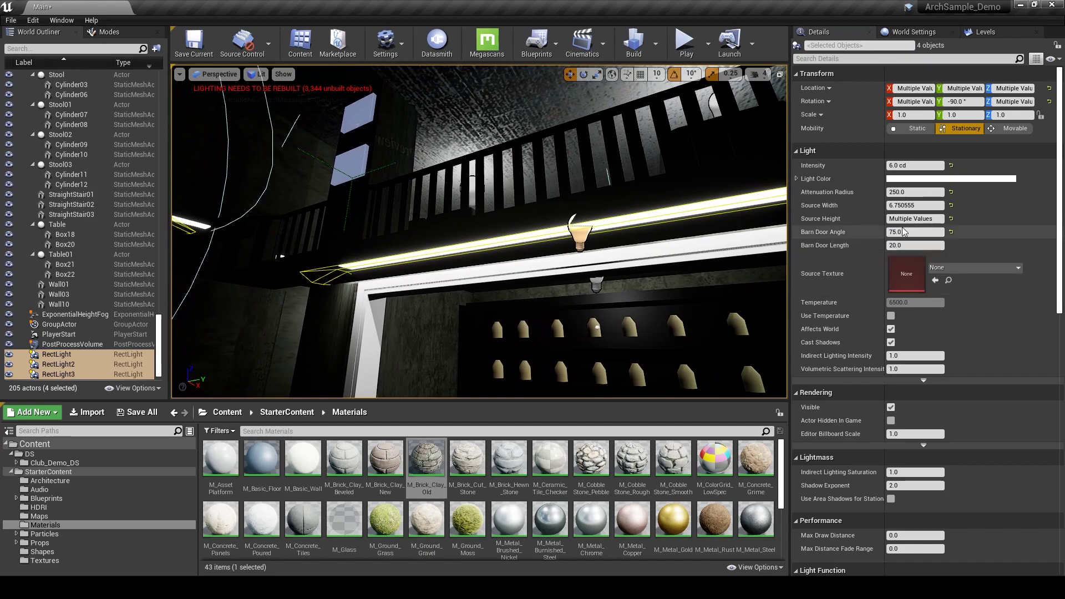
click(904, 233)
text(85)
key(Return)
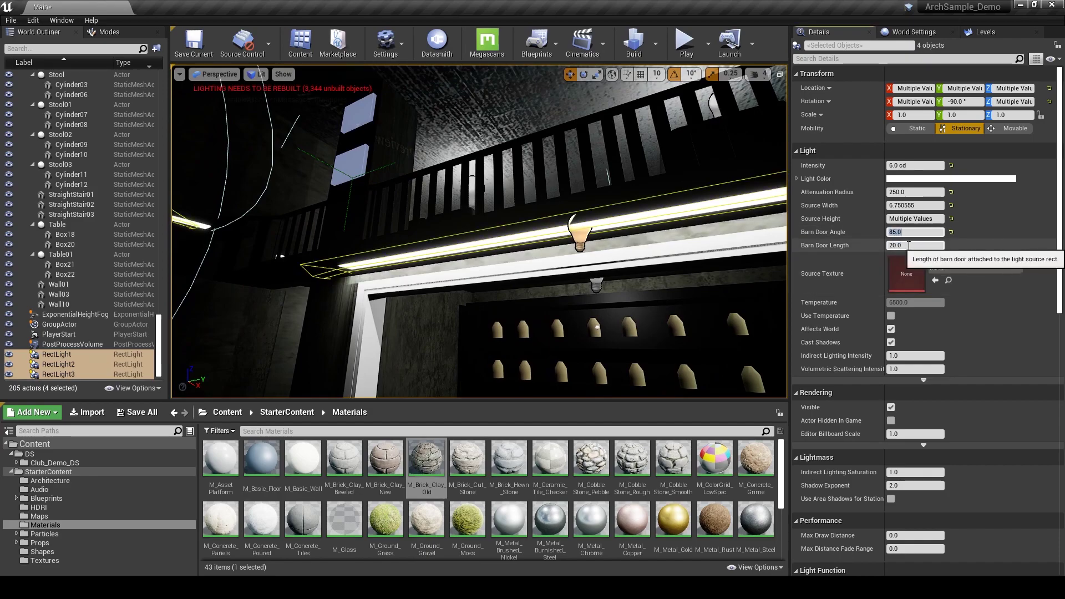
Try a barn door length of 5 on the four Rect Lights, settle on 2, and hide the viewport's editor icons
text(5)
key(Return)
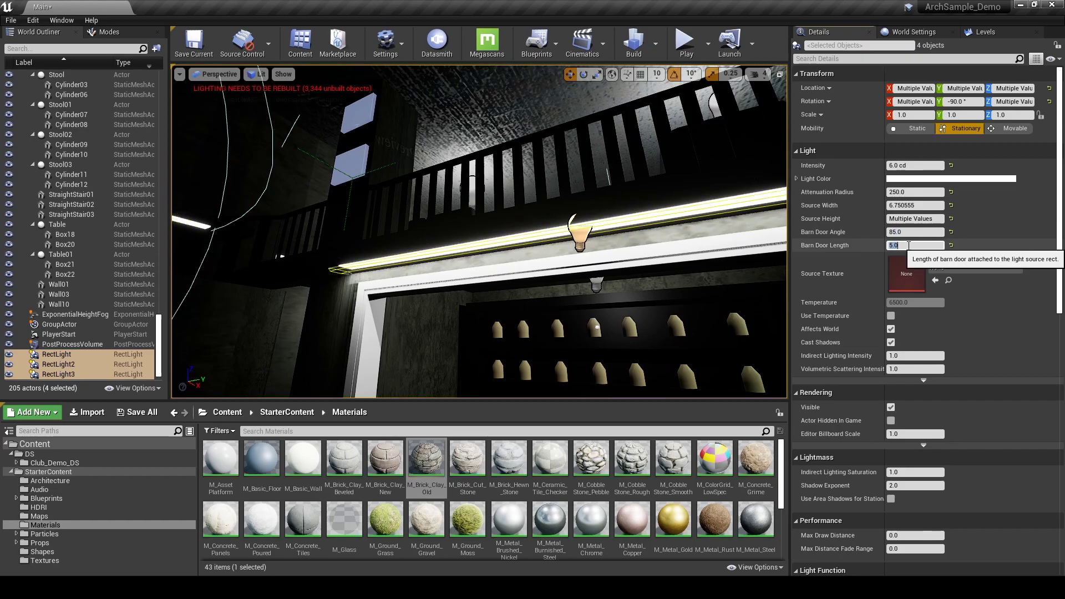
key(Return)
right_drag(532, 219, 599, 219)
key(g)
scroll(532, 219, up, 2)
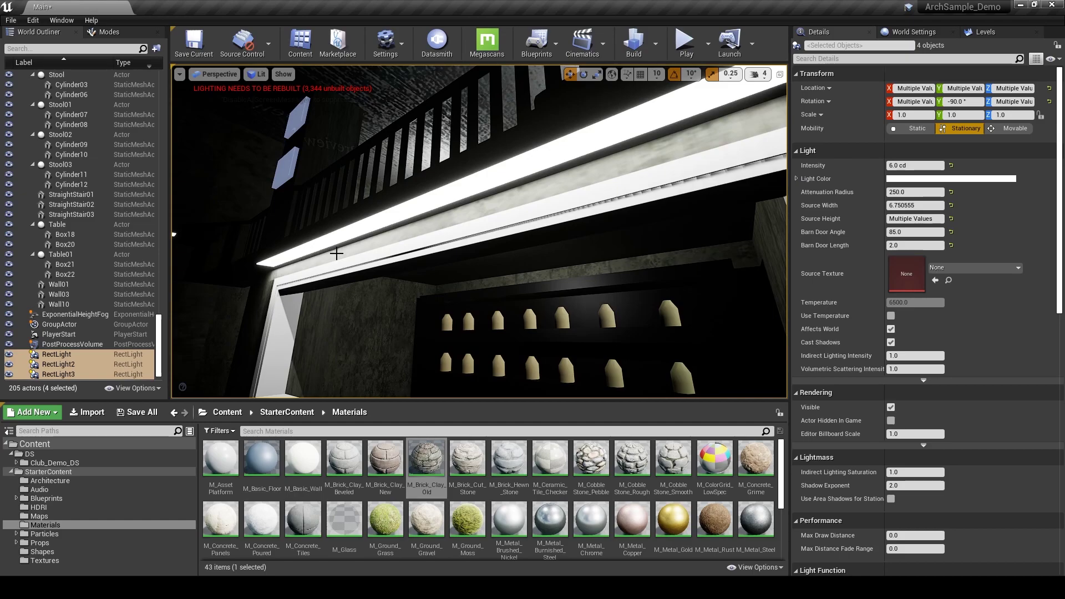
Enable colour temperature on the four Rect Lights and set it to 5000
right_drag(458, 221, 616, 197)
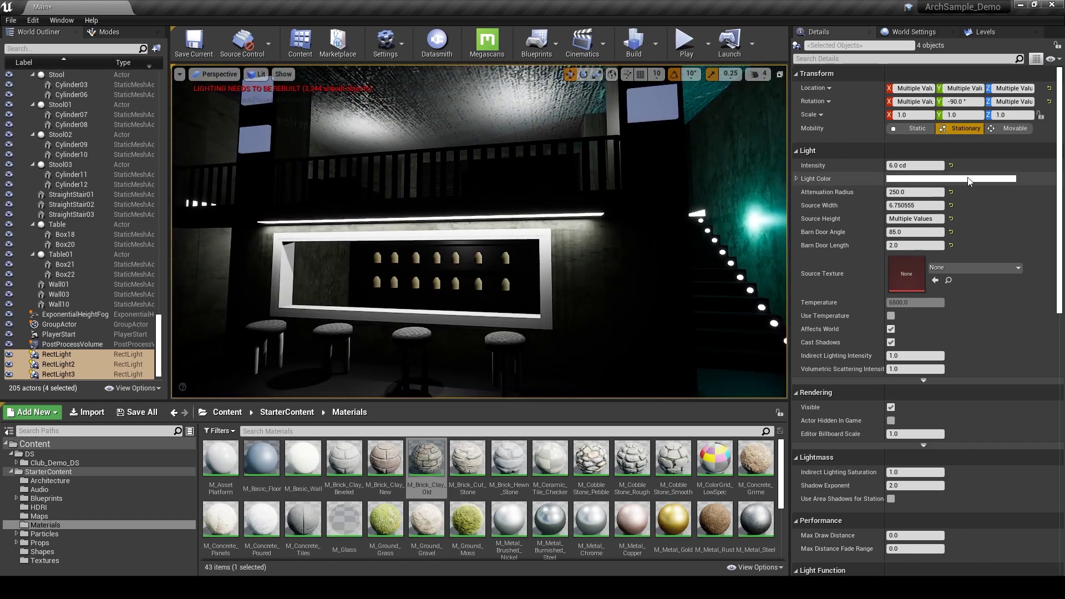
right_drag(533, 222, 416, 222)
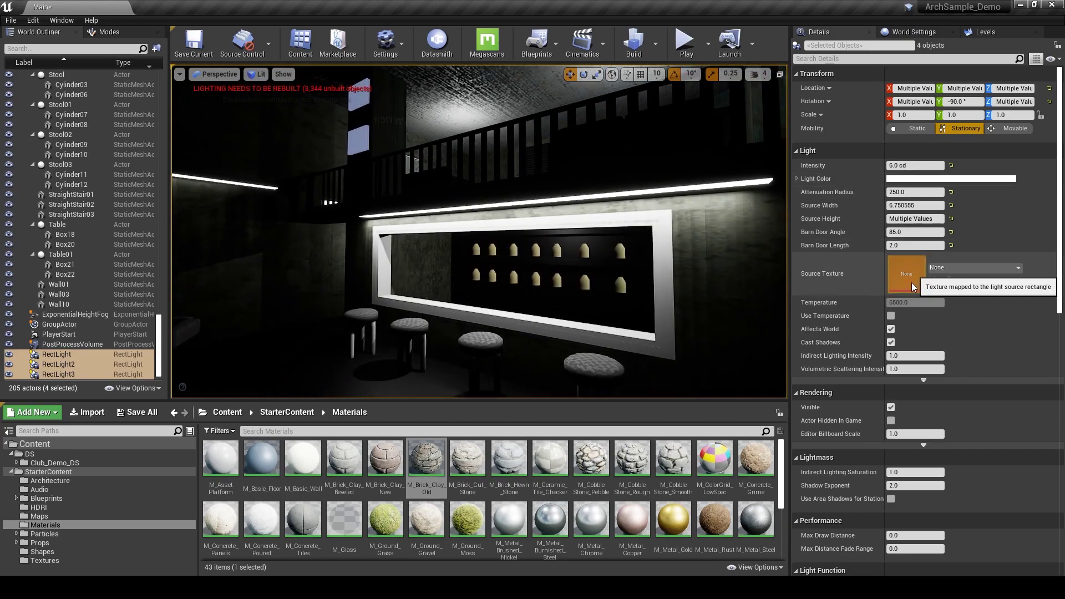
click(891, 316)
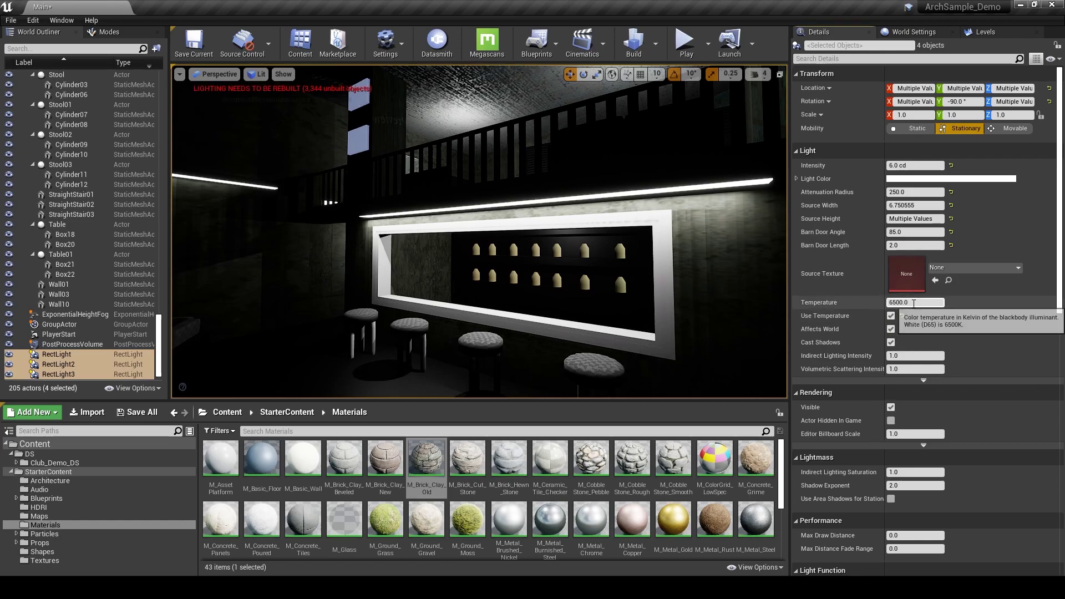
click(914, 302)
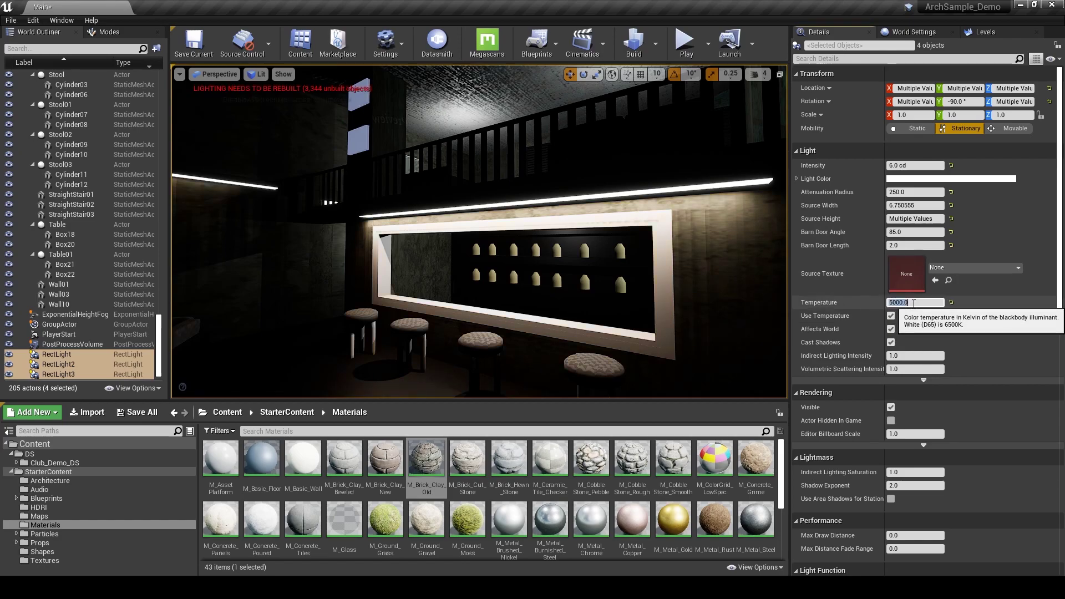
Show the editor icons again and reset the light color of the two staircase point lights, Omni01 and Omni02, to default
right_drag(457, 220, 546, 236)
key(w)
key(g)
click(579, 238)
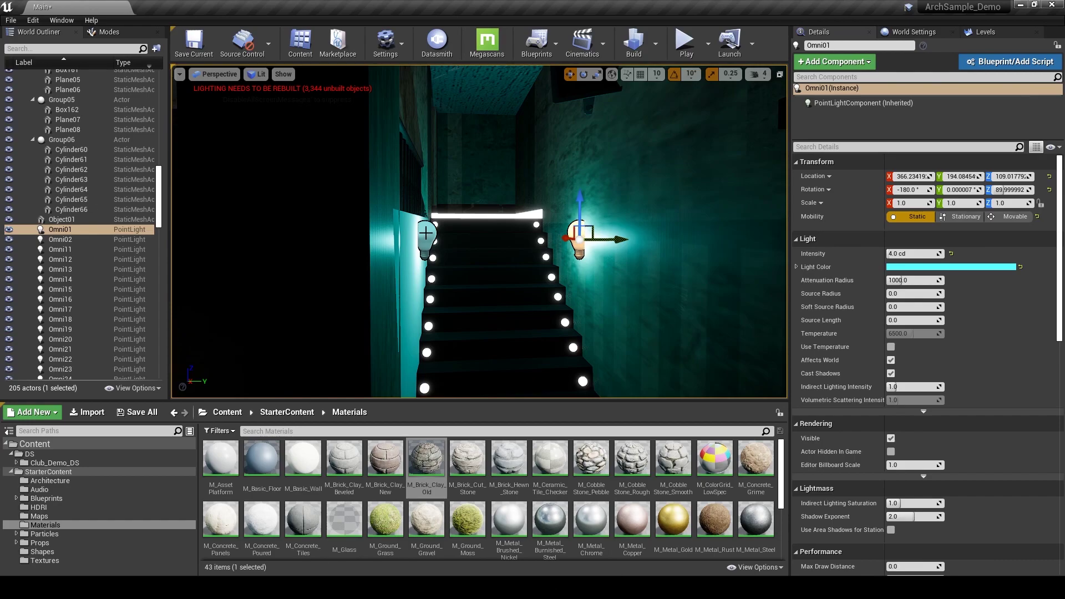
ctrl+click(426, 233)
click(1020, 179)
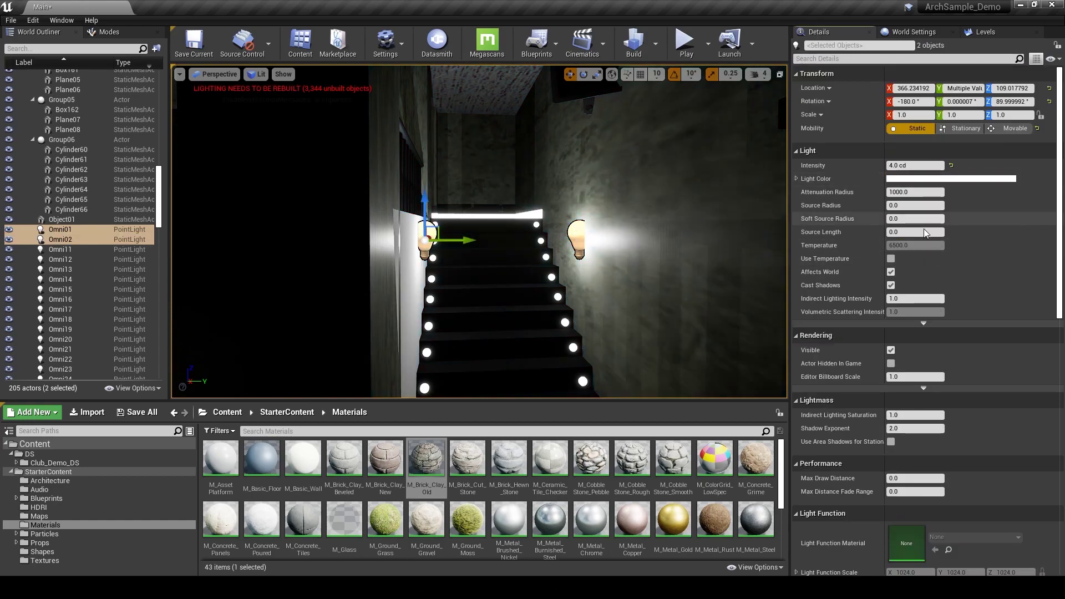
Enable colour temperature on the two staircase point lights, try 6000 and 2000, and set it to 8000
click(892, 258)
click(901, 245)
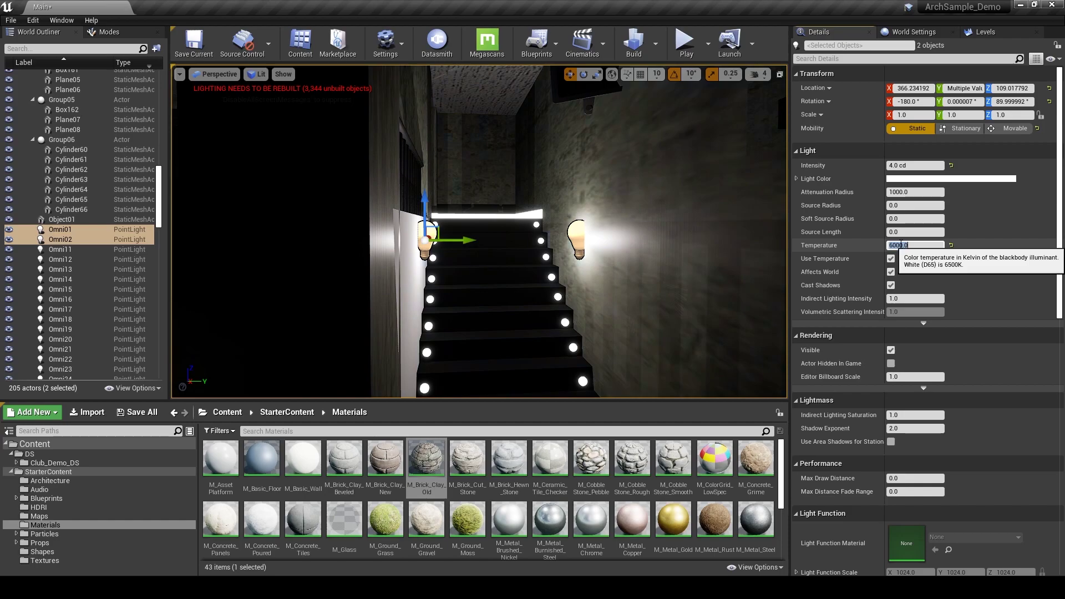
key(Return)
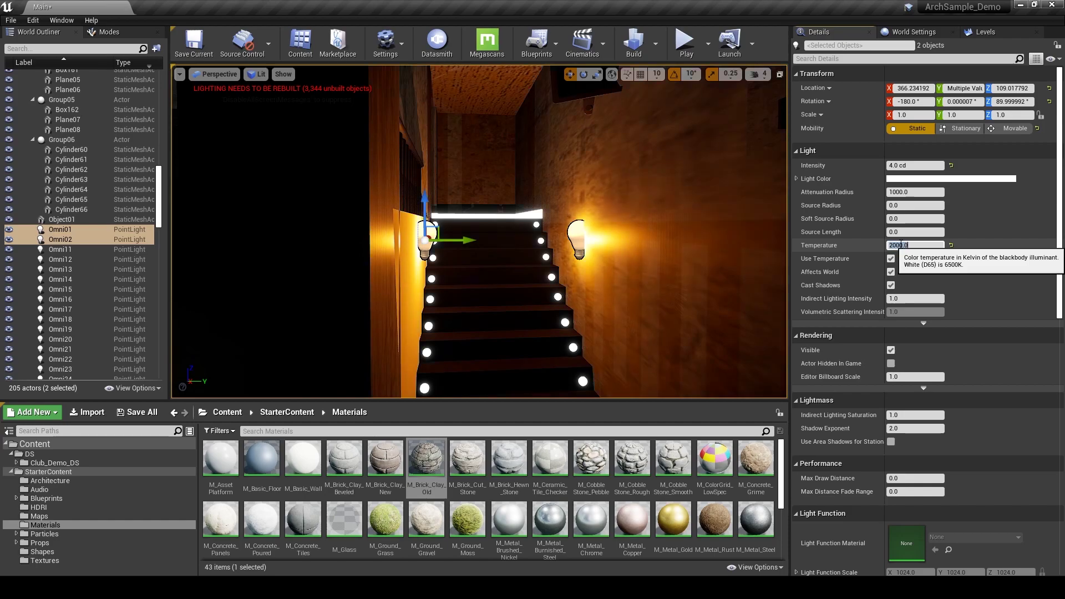
text(8000)
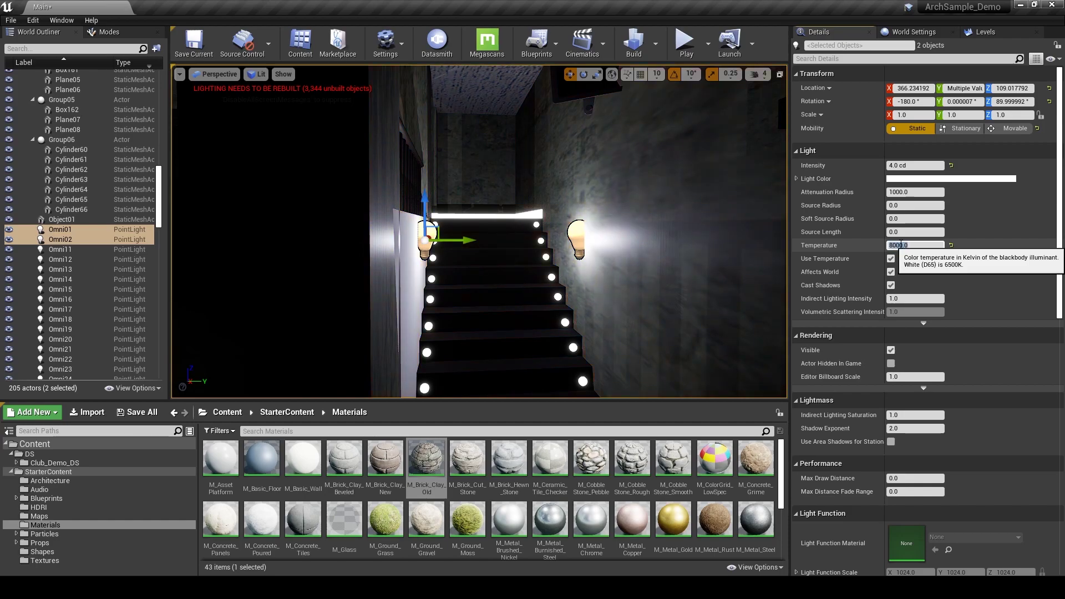
key(Return)
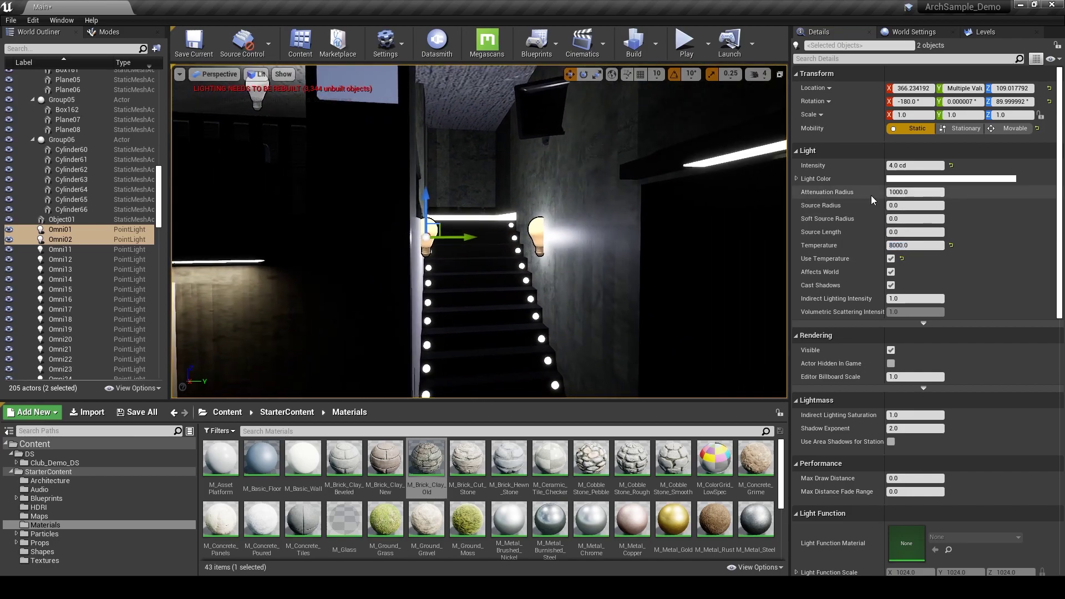
Set the attenuation radius of the two staircase point lights to 200 and their colour temperature to 12000
key(Return)
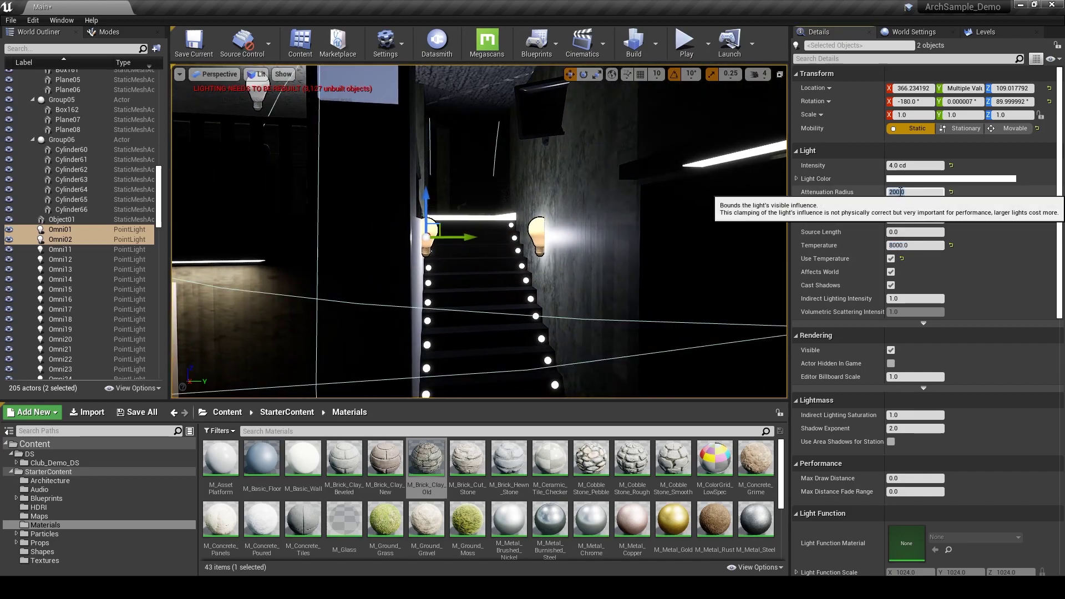
key(s)
right_drag(579, 242, 579, 242)
key(g)
key(w)
click(915, 246)
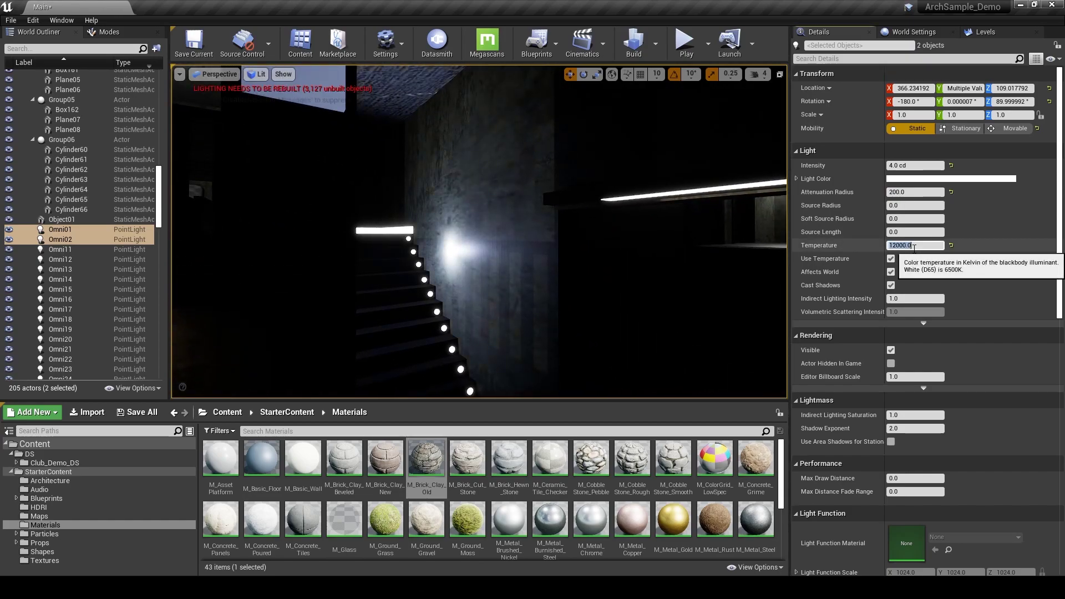
Set the attenuation radius of the two upper lounge point lights, Omni12 and Omni13, to 350
key(s)
right_drag(427, 232, 428, 232)
key(g)
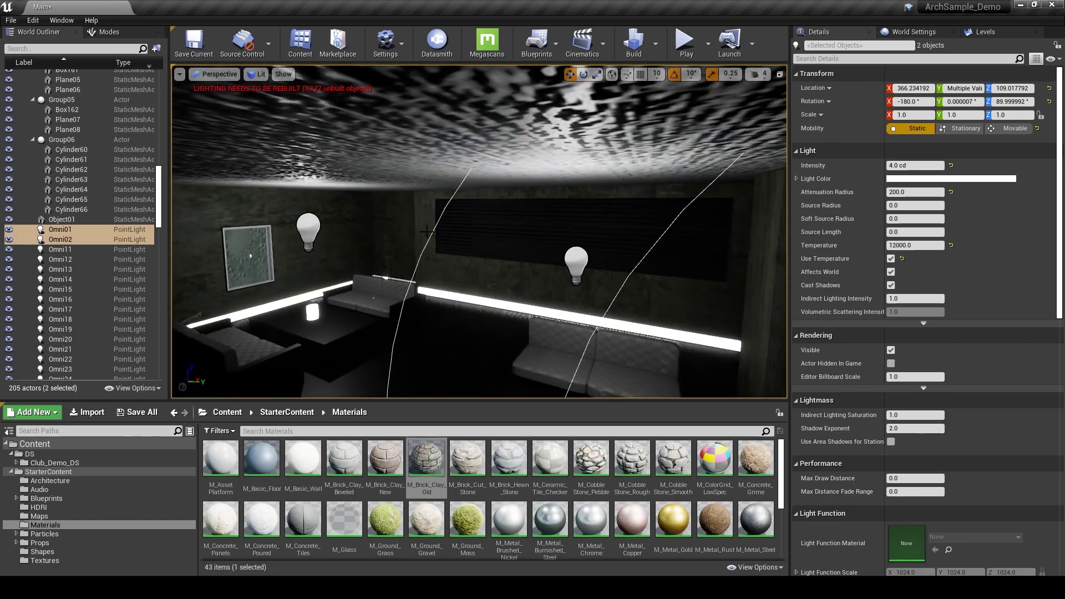
click(308, 230)
ctrl+click(576, 264)
right_drag(576, 263, 576, 264)
key(q)
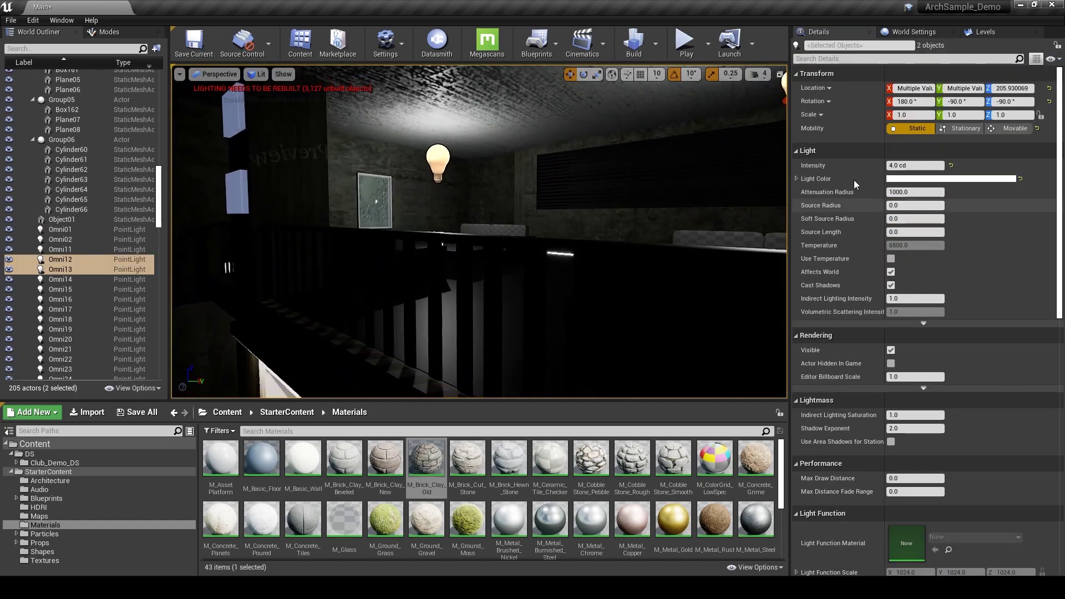
click(921, 192)
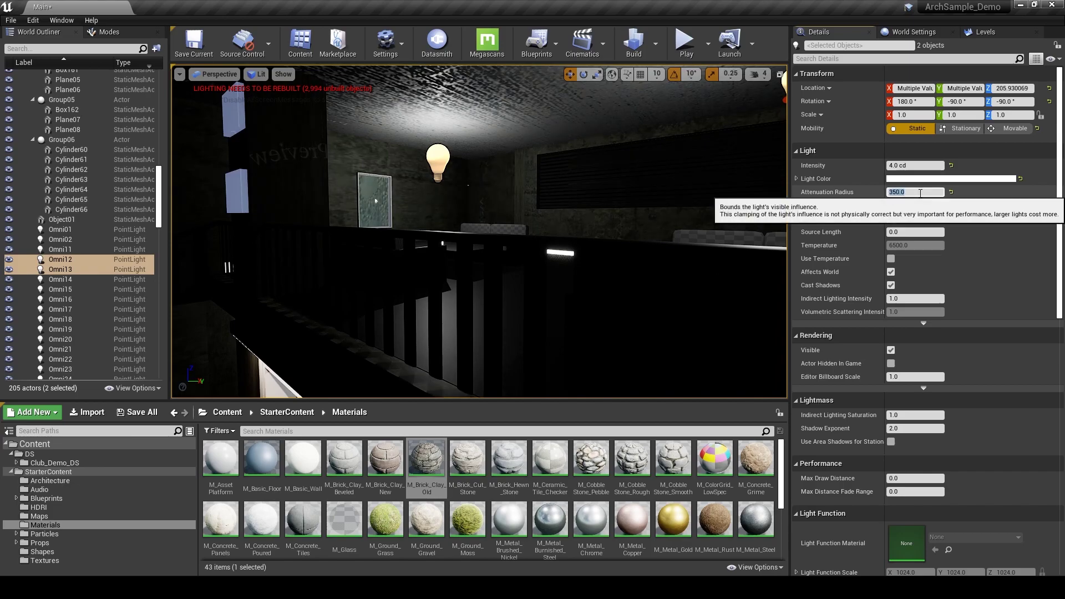
key(w)
mouse_move(610, 233)
right_down()
mouse_move(652, 182)
mouse_move(616, 233)
right_up()
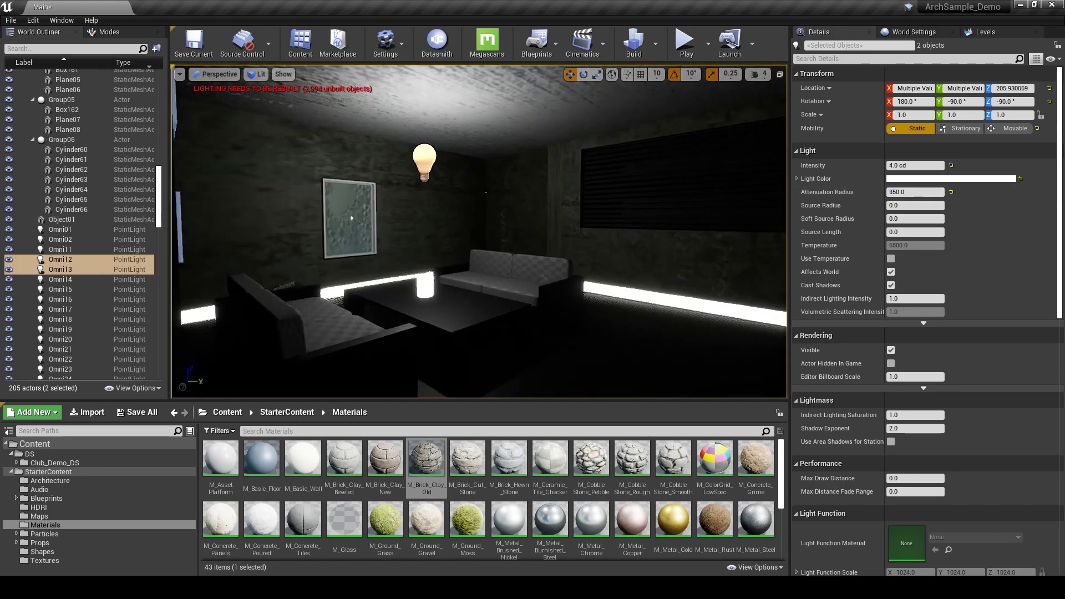
right_drag(561, 203, 561, 203)
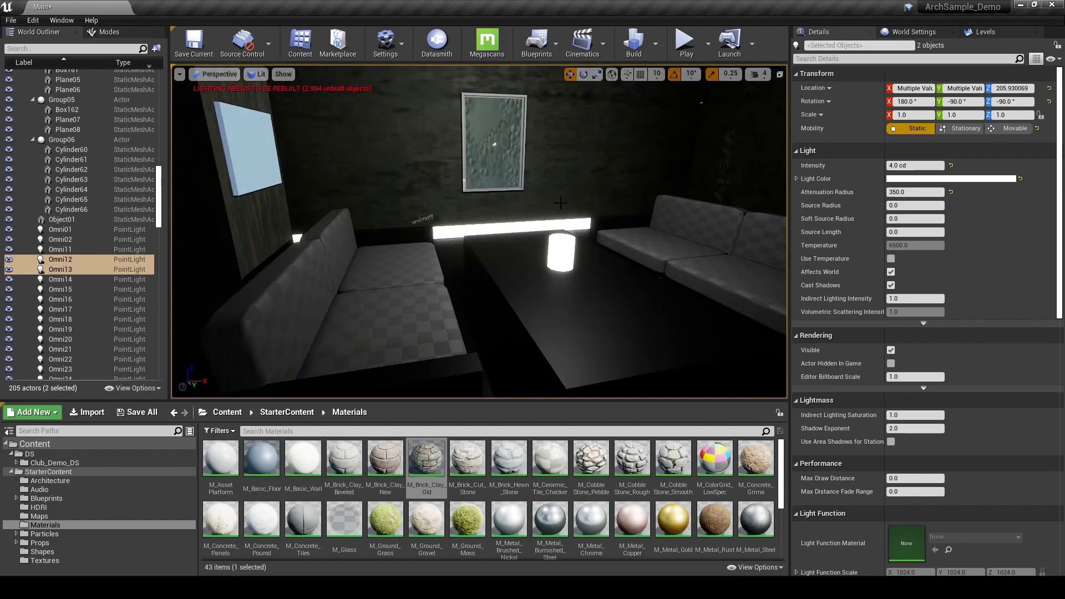
Reduce the attenuation radius of the corridor point light Omni14, settling on 250
click(570, 248)
right_drag(570, 248, 570, 248)
click(509, 194)
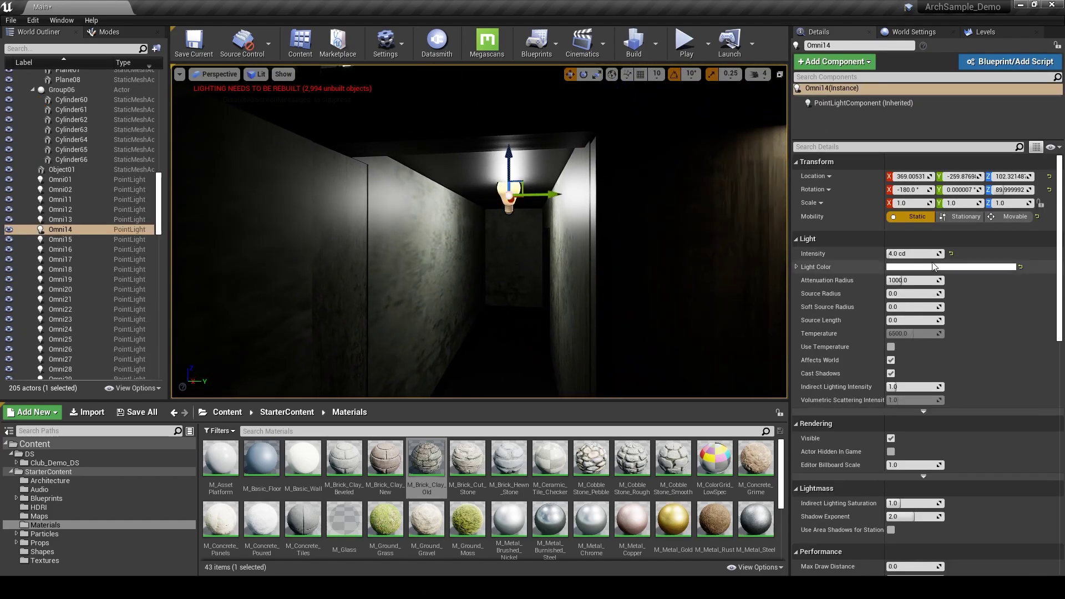
click(920, 280)
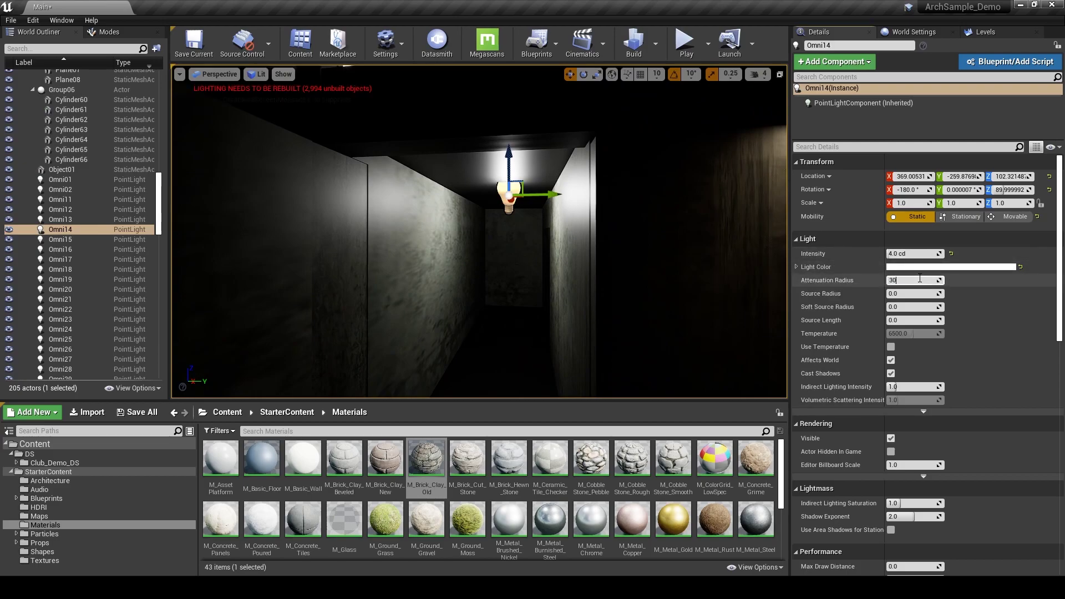
right_drag(603, 282, 602, 282)
click(903, 280)
text(2)
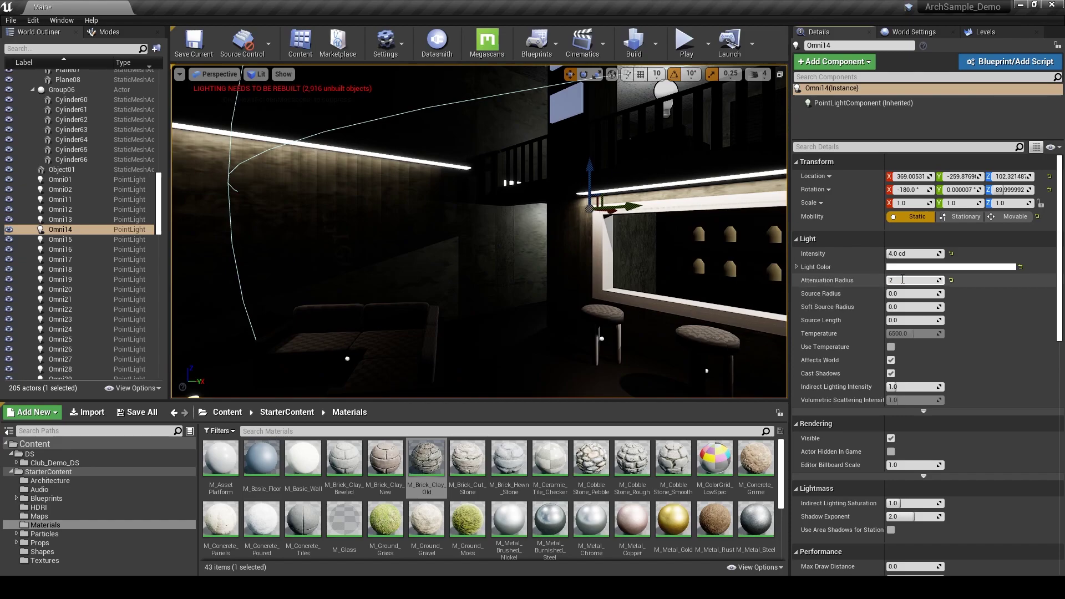
text(50)
key(Return)
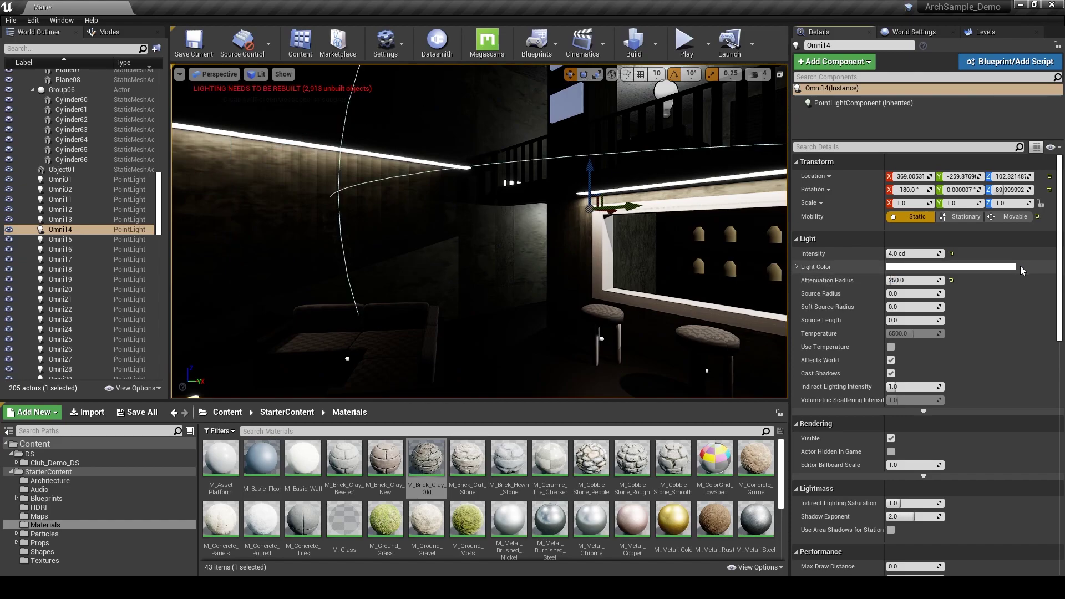
Reset Omni14's light color to default, enable its colour temperature and set it to 4500
click(891, 346)
click(899, 333)
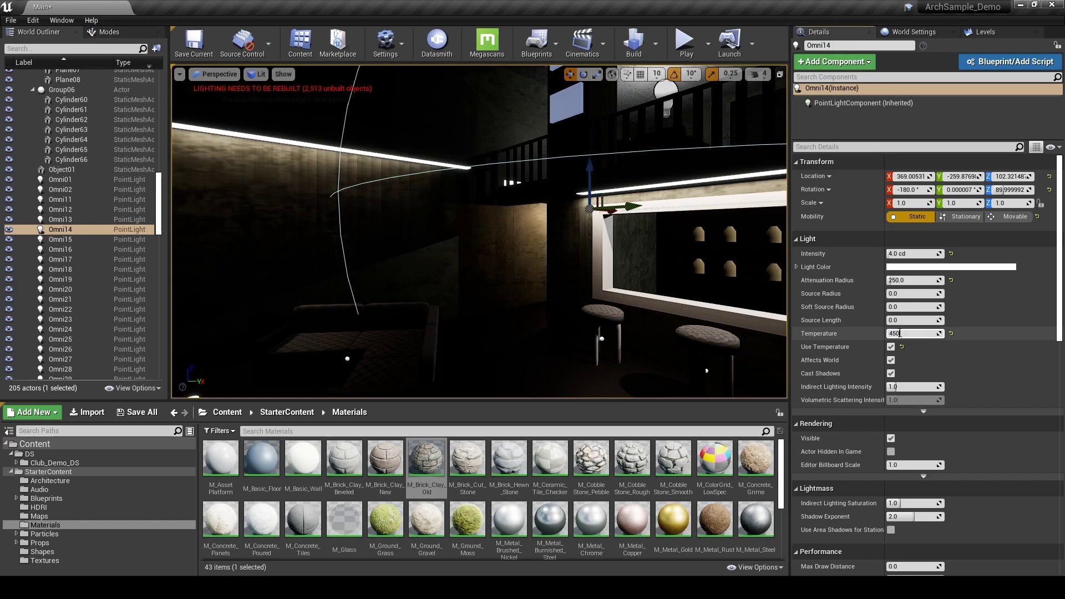
Enable a colour temperature of 4500 on the upper lounge lights Omni12 and Omni13 and reset their light color to default
right_drag(518, 233, 613, 183)
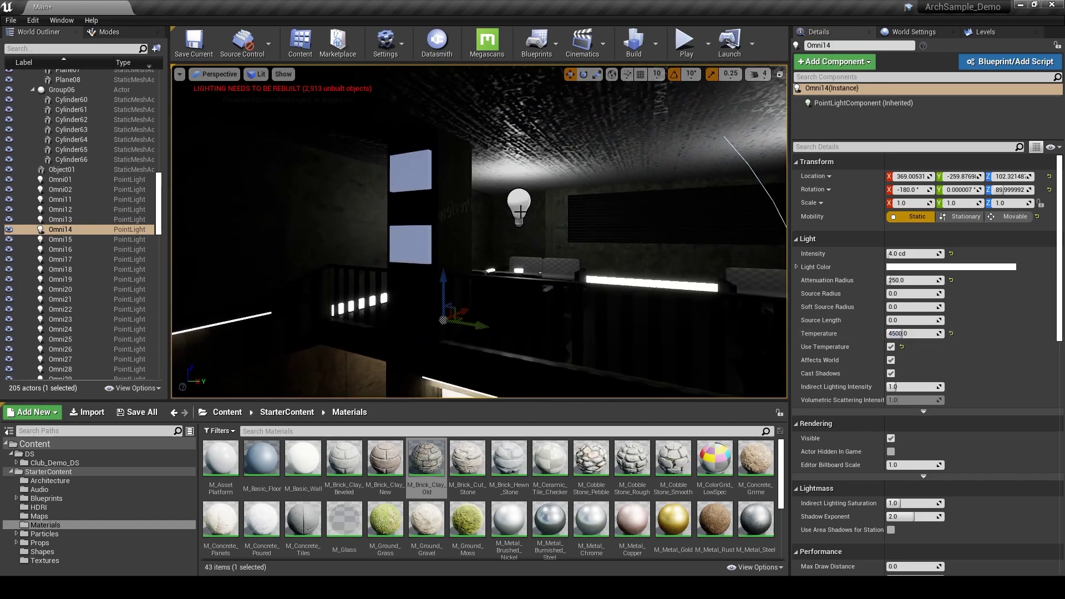
click(518, 202)
right_drag(518, 202, 388, 203)
ctrl+click(552, 200)
click(891, 258)
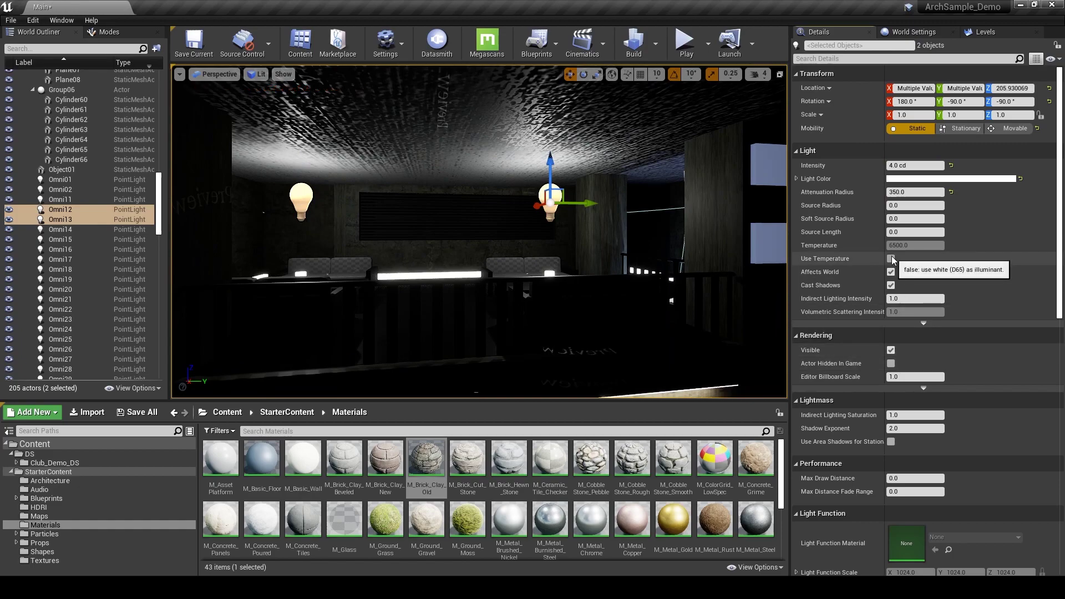
click(904, 246)
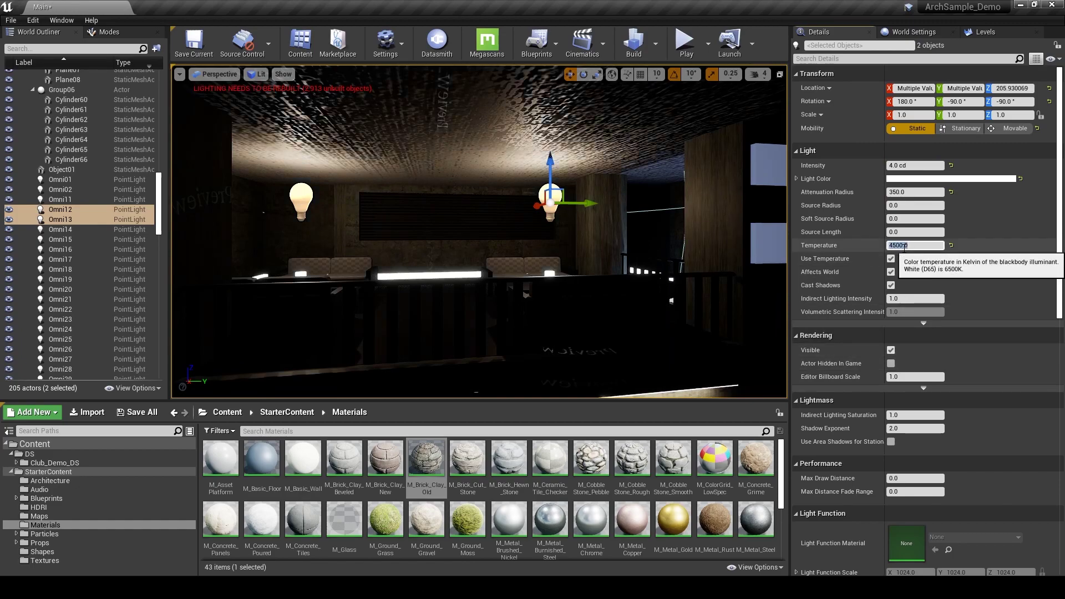
click(1021, 179)
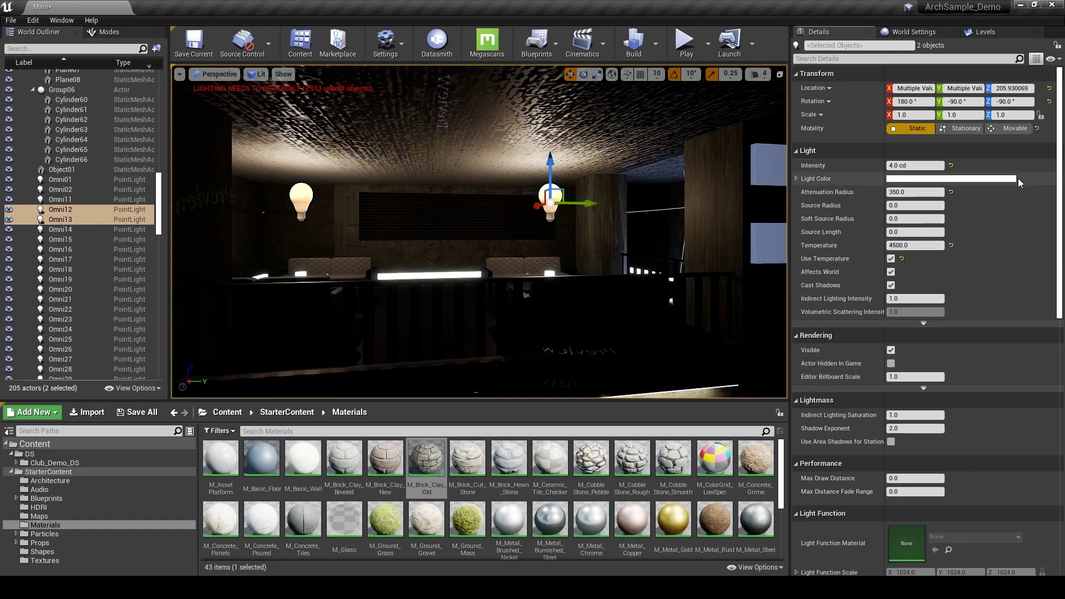
Save all changes in the project
right_drag(610, 211, 500, 233)
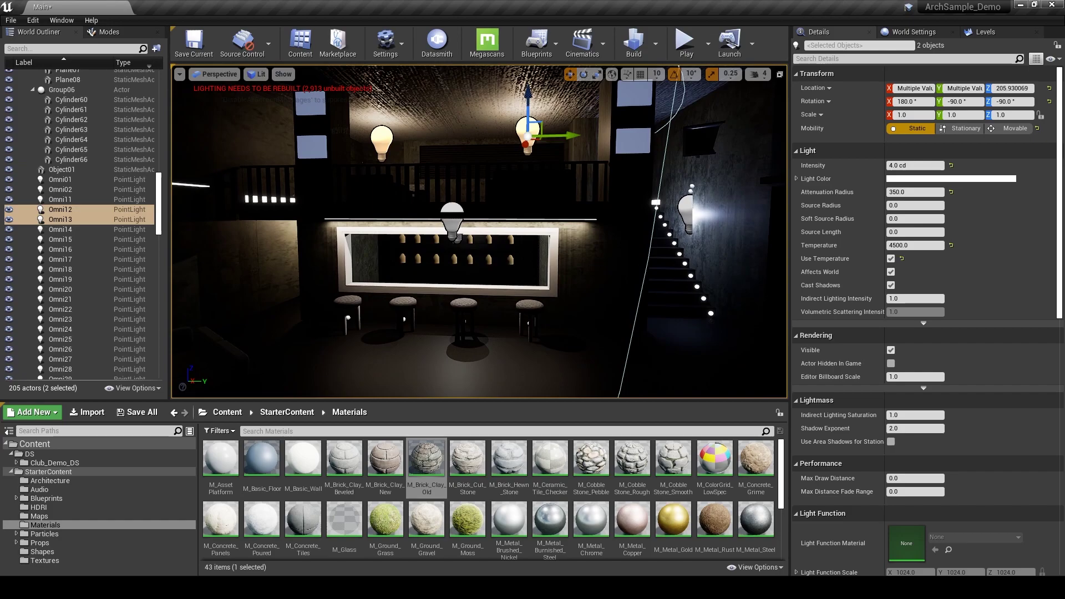
key(ctrl+shift+s)
Hide the roof slab Box02 to expose the rooms behind the bar area
key(w)
right_drag(418, 224, 489, 224)
key(w)
click(469, 189)
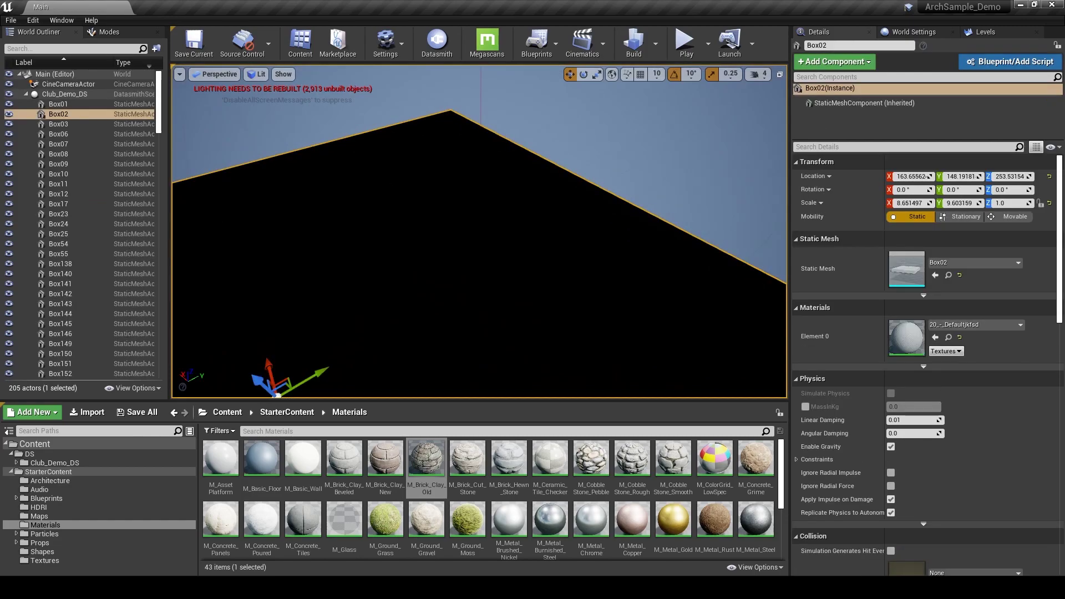
key(h)
Delete the eight point lights in the back rooms, Omni15 and Omni17 through Omni23
scroll(469, 190, down, 3)
click(447, 183)
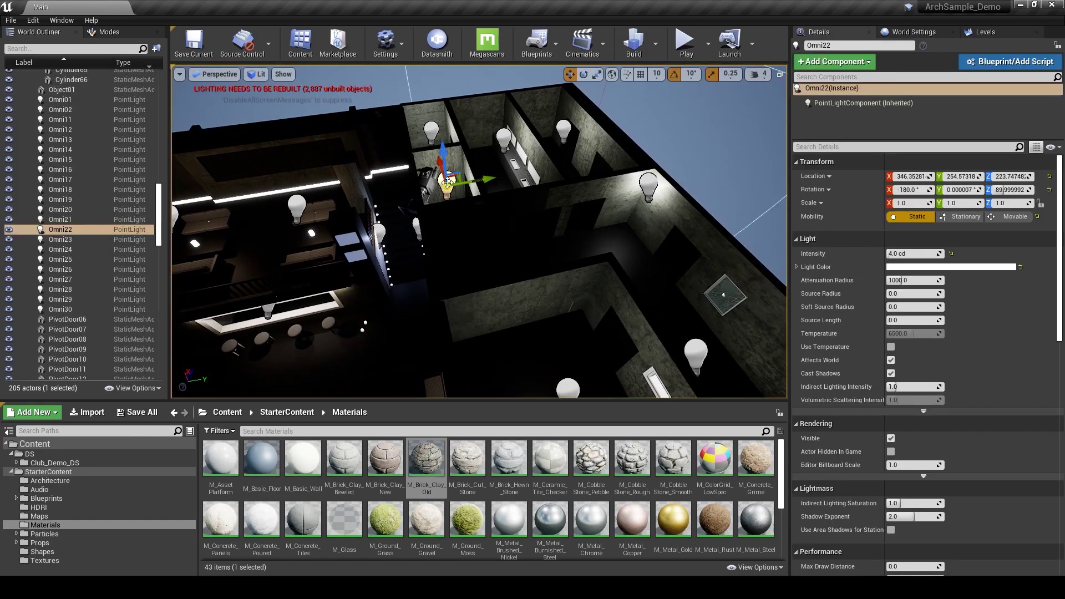
ctrl+click(433, 132)
ctrl+click(503, 136)
ctrl+click(565, 129)
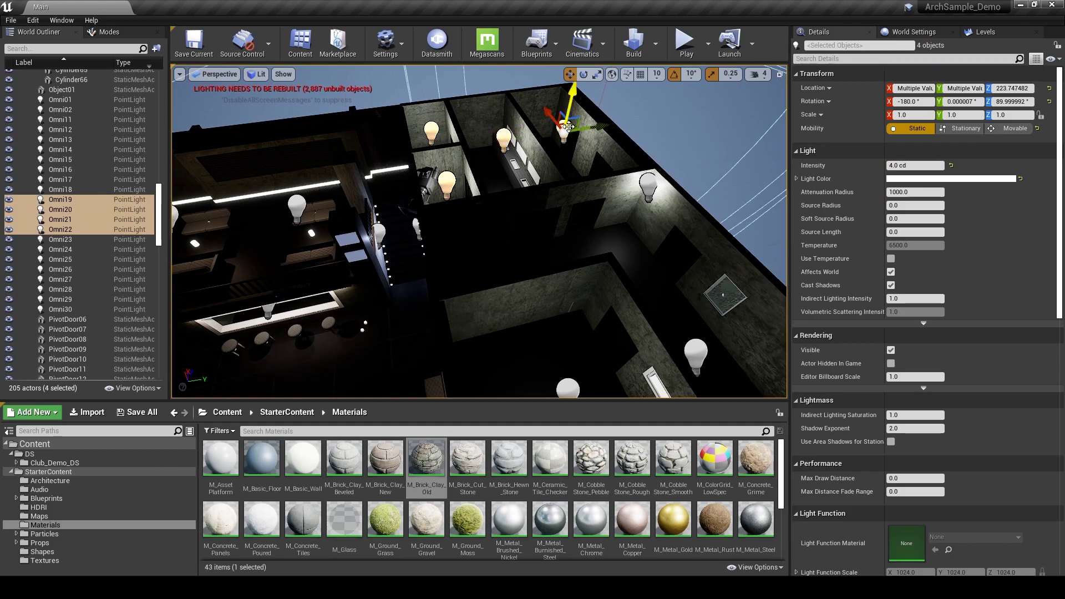
ctrl+click(649, 193)
right_drag(649, 193, 589, 165)
ctrl+click(527, 187)
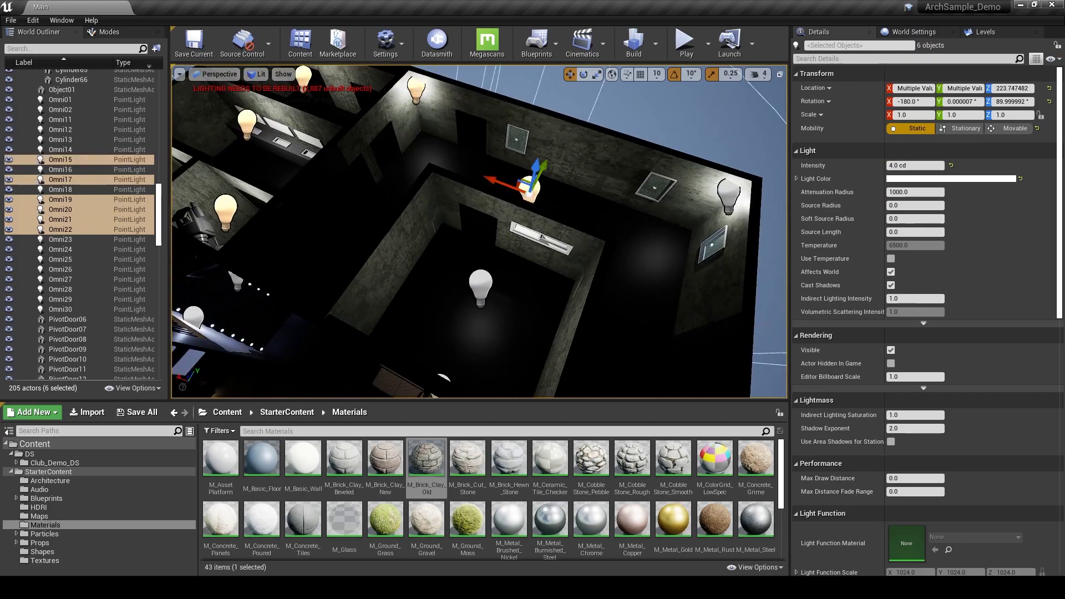
ctrl+click(480, 290)
right_drag(481, 290, 381, 169)
ctrl+click(565, 143)
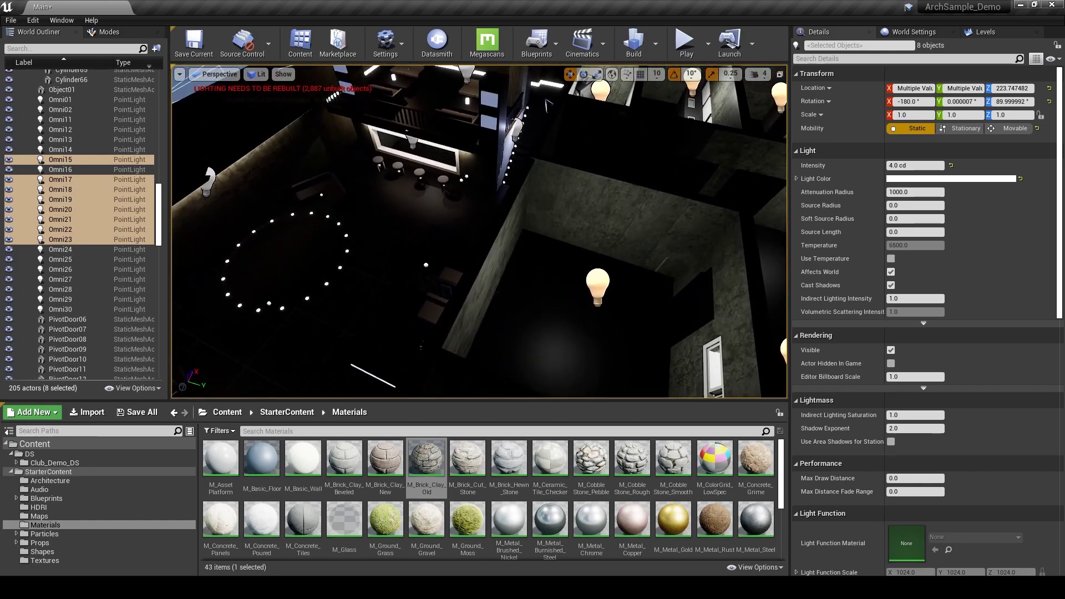
key(Delete)
Reset the light color of Omni11 behind the bar to default, enable its colour temperature and set it to 4500
click(588, 347)
right_drag(589, 347, 194, 203)
key(w)
key(a)
key(w)
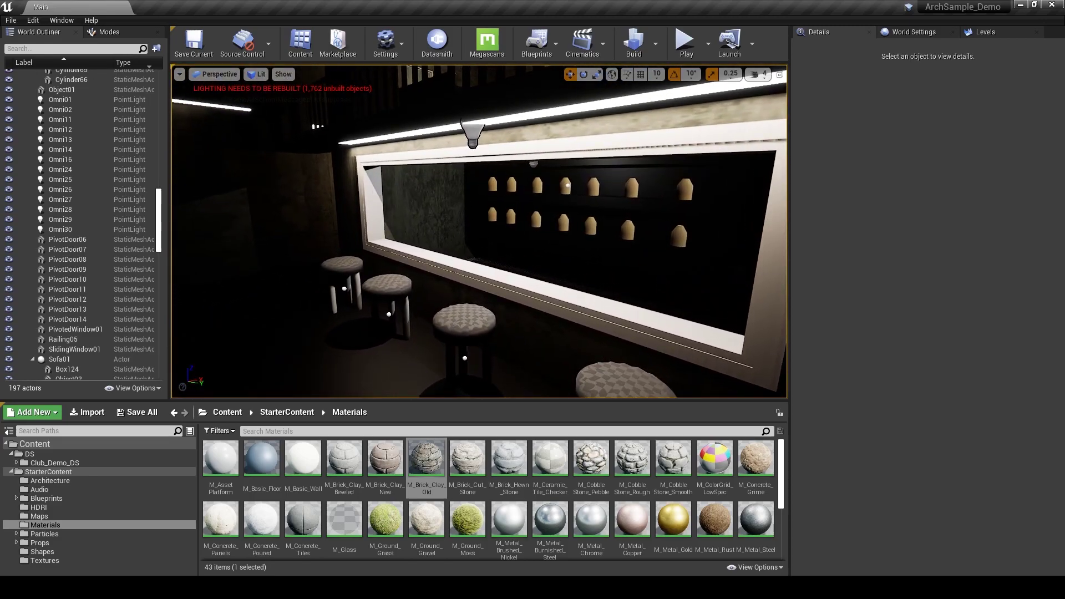
key(d)
right_drag(444, 186, 377, 160)
key(w)
key(w)
right_drag(488, 164, 499, 166)
click(553, 183)
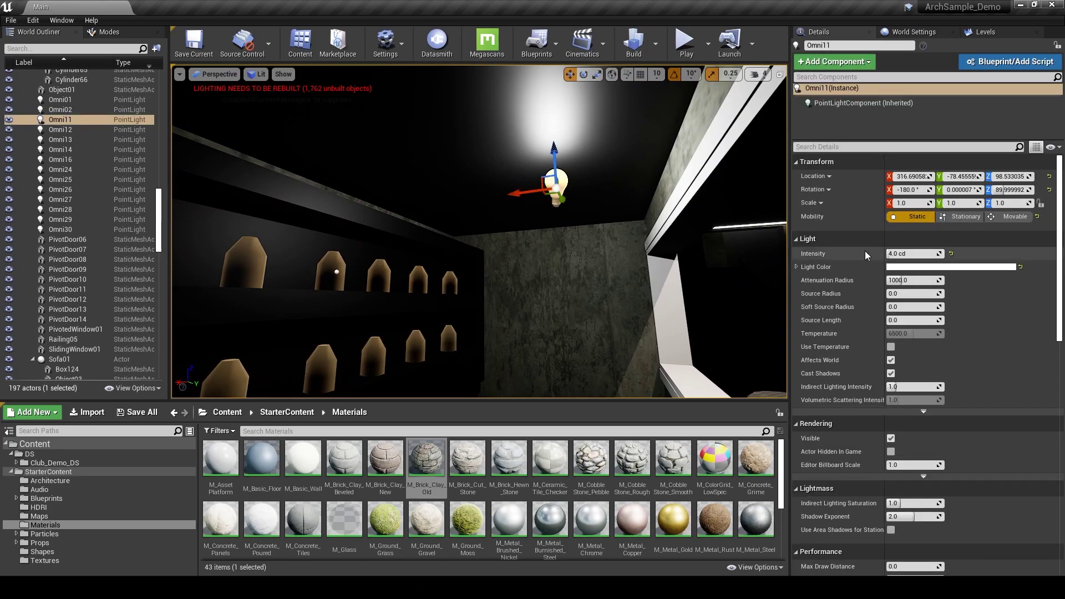
click(1020, 267)
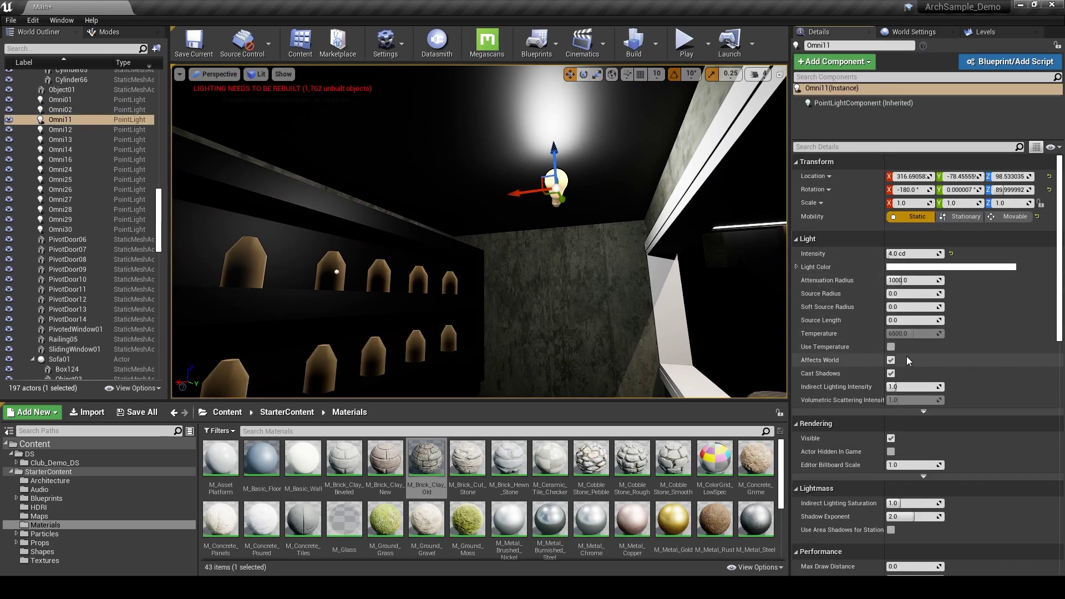
click(891, 347)
click(908, 334)
text(450)
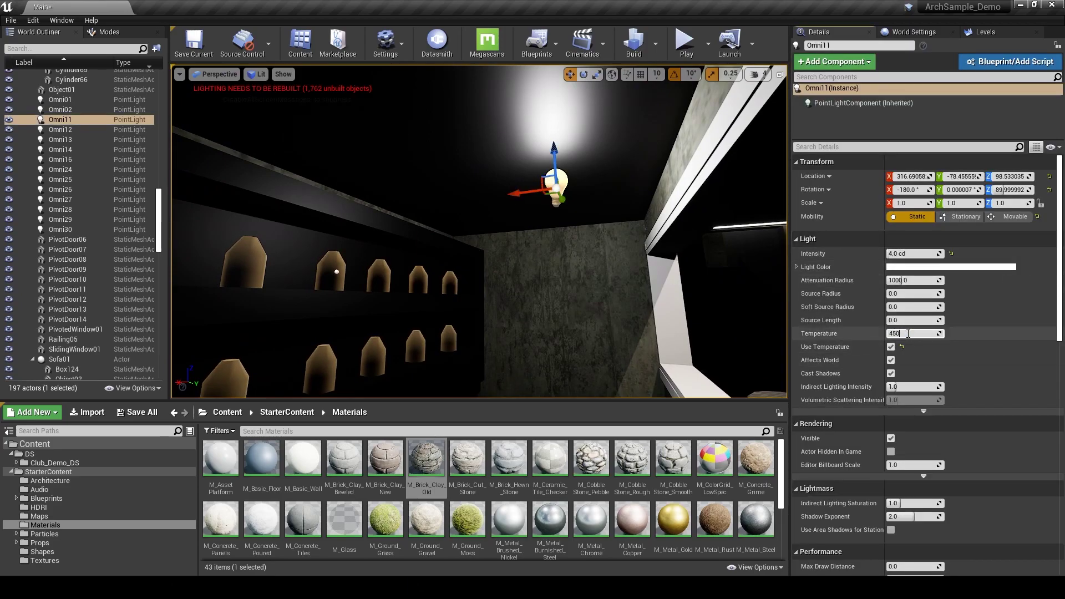
text(0)
key(Return)
Frame the bar and staircase with the editor icons hidden, and save the level
right_drag(555, 238, 468, 238)
key(s)
key(g)
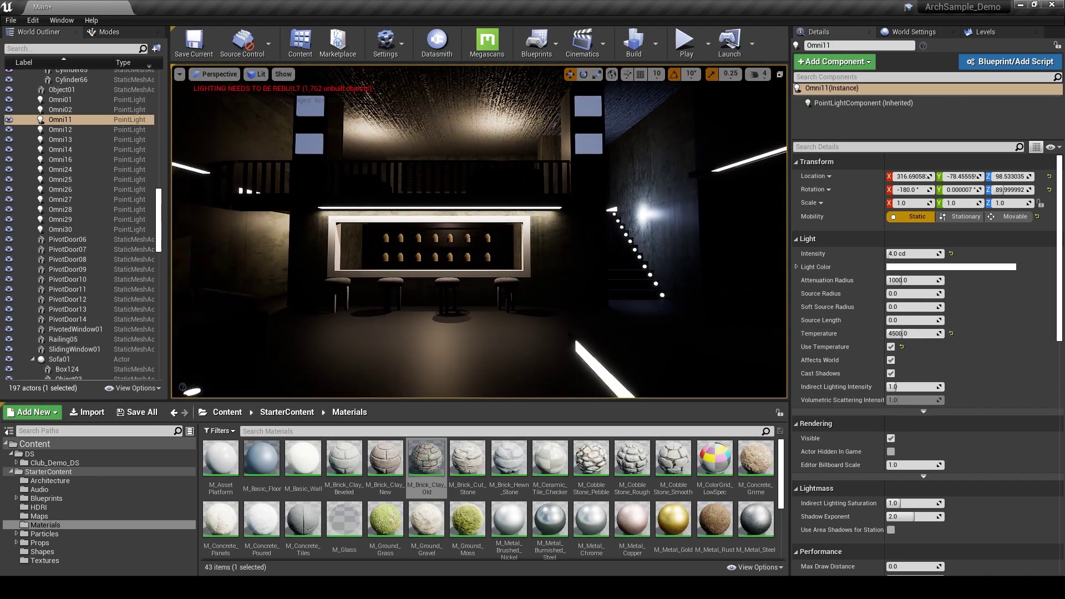
key(ctrl+s)
Select the wall mesh Wall03 beside the bar
click(261, 244)
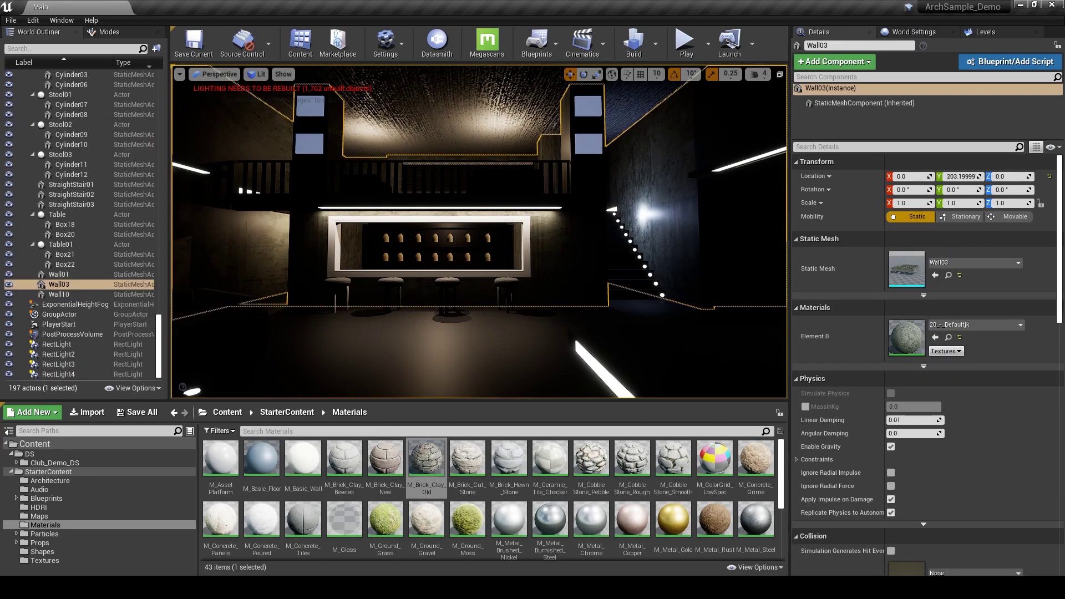